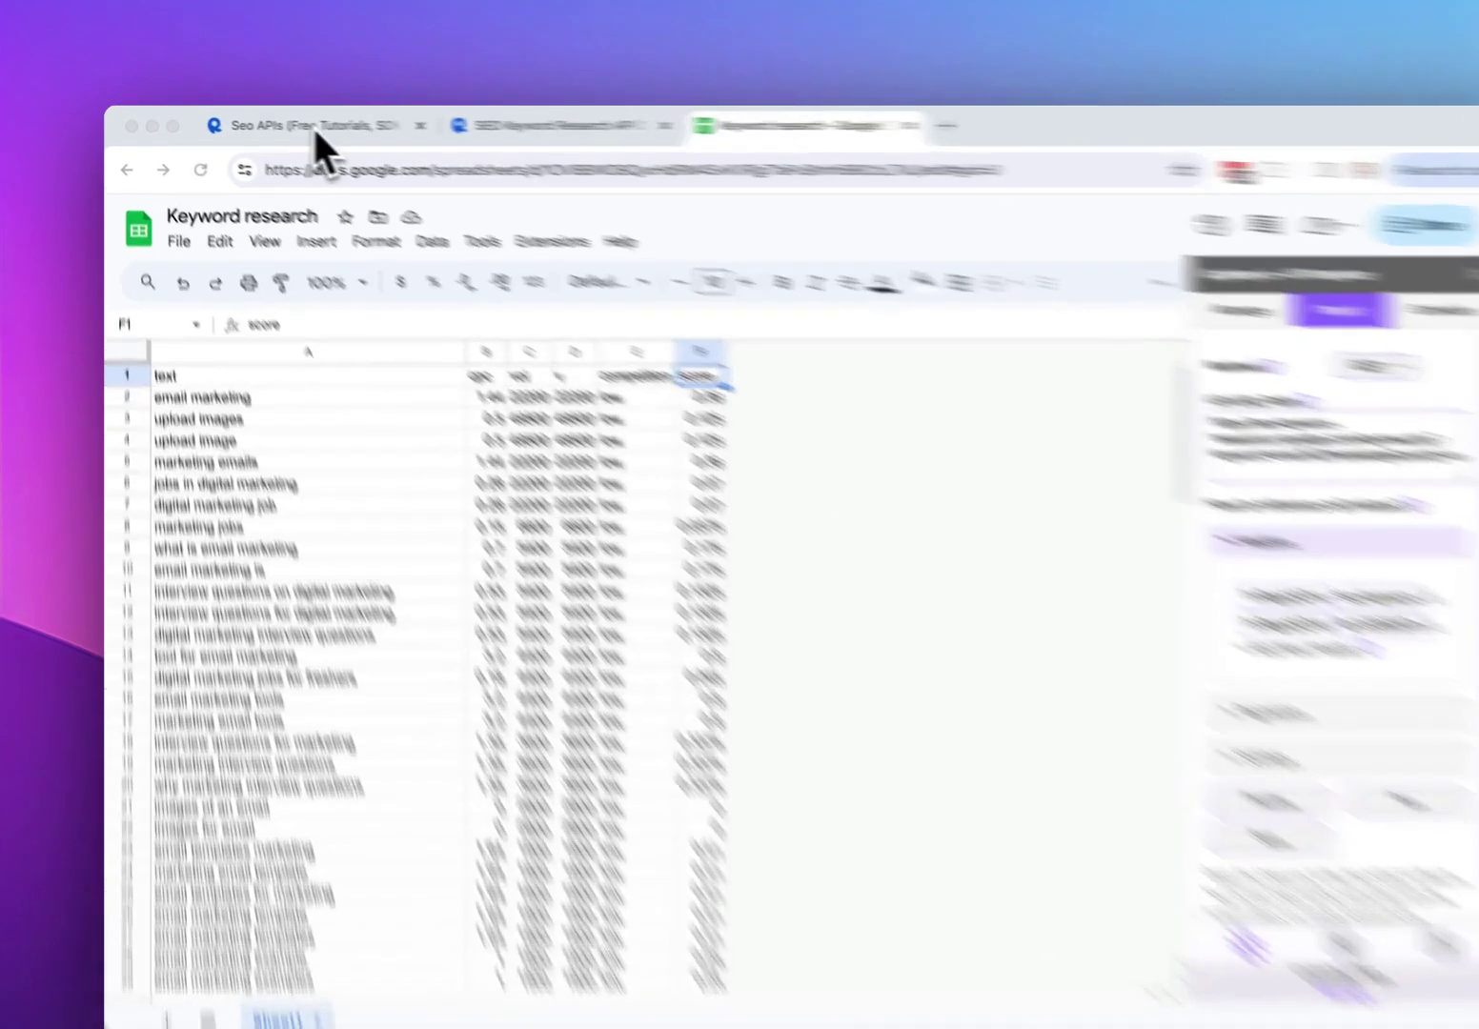
Browse RapidAPI's 'seo' search results: seo api, SEO Keyword Research, Keyword Suggestion
{"action": "left_click", "coordinate": [317, 129]}
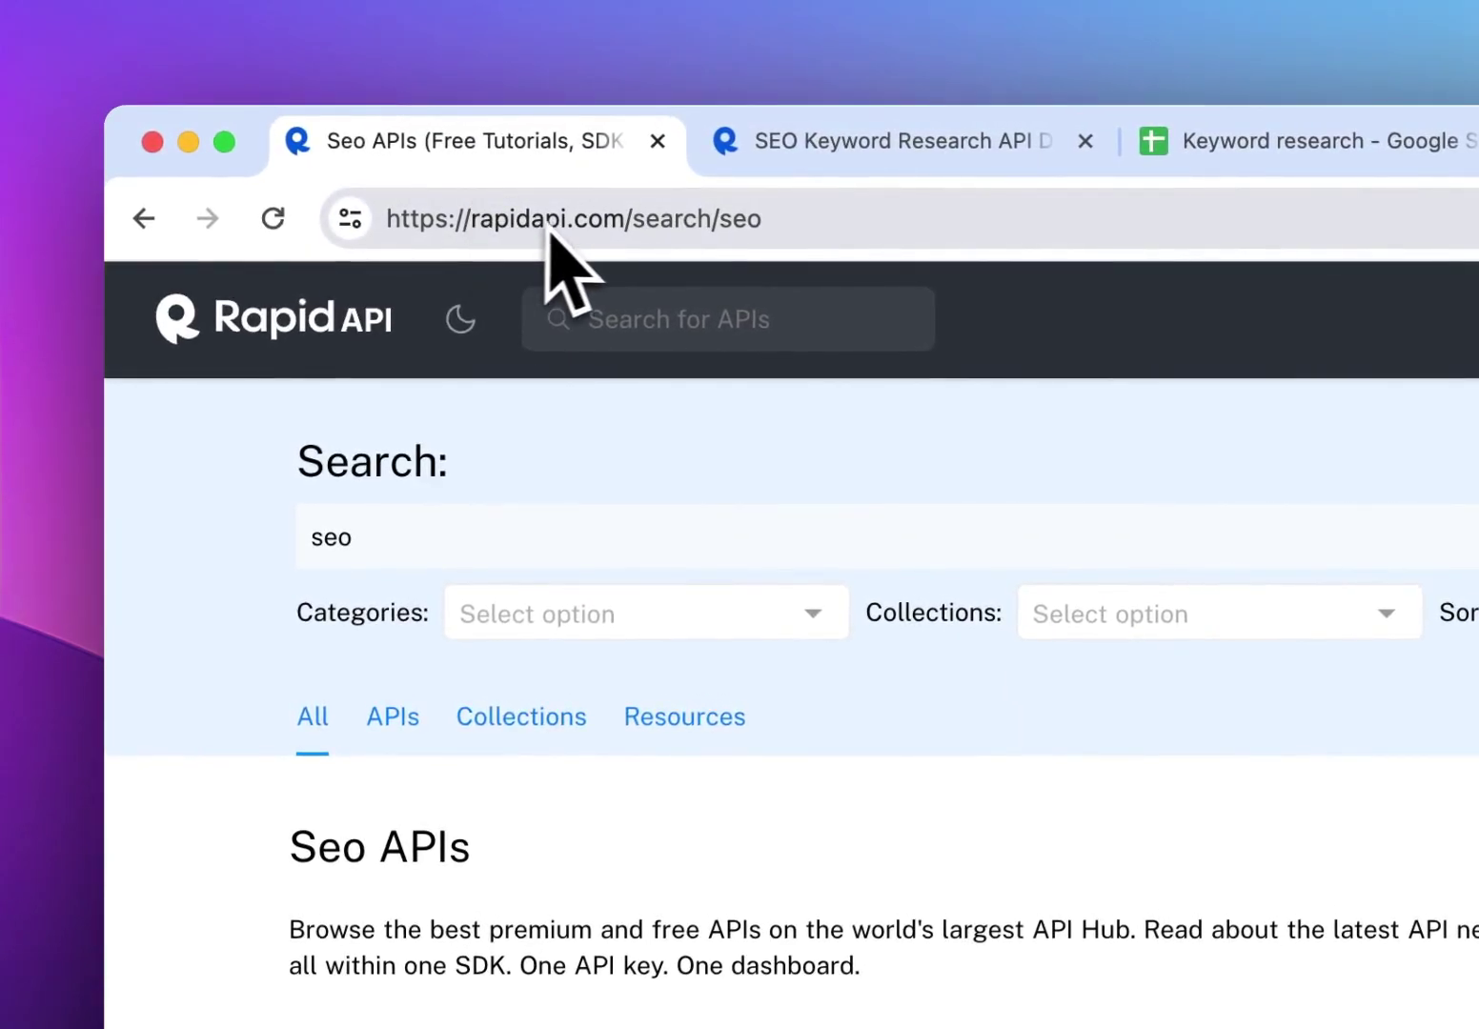
{"action": "left_click", "coordinate": [372, 537]}
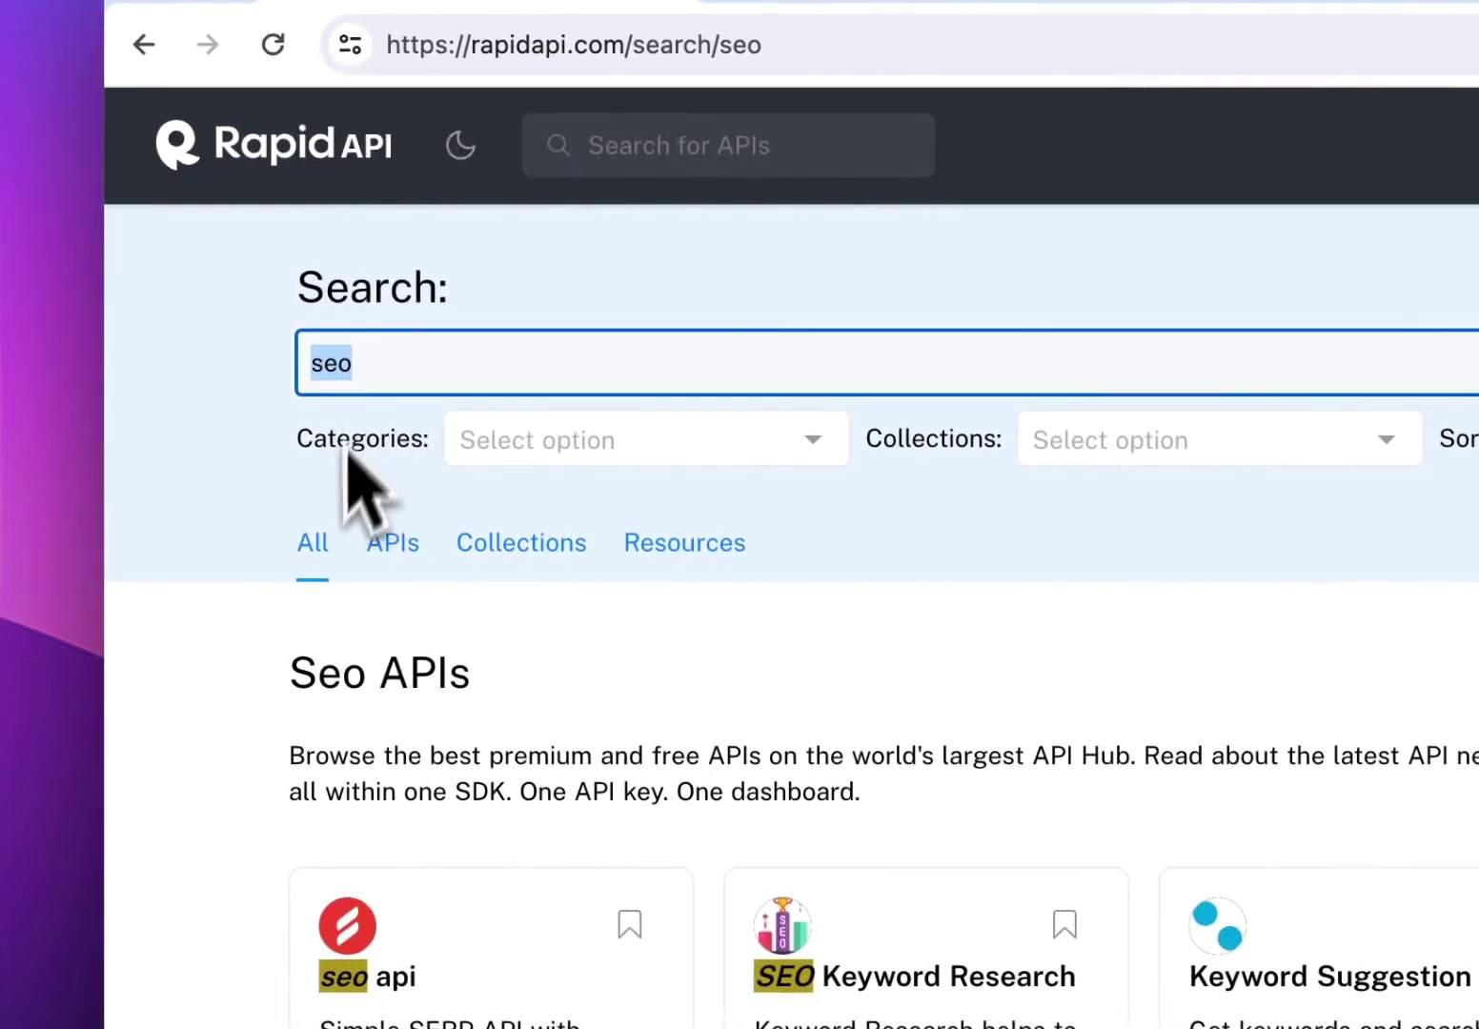
{"action": "left_click", "coordinate": [286, 753]}
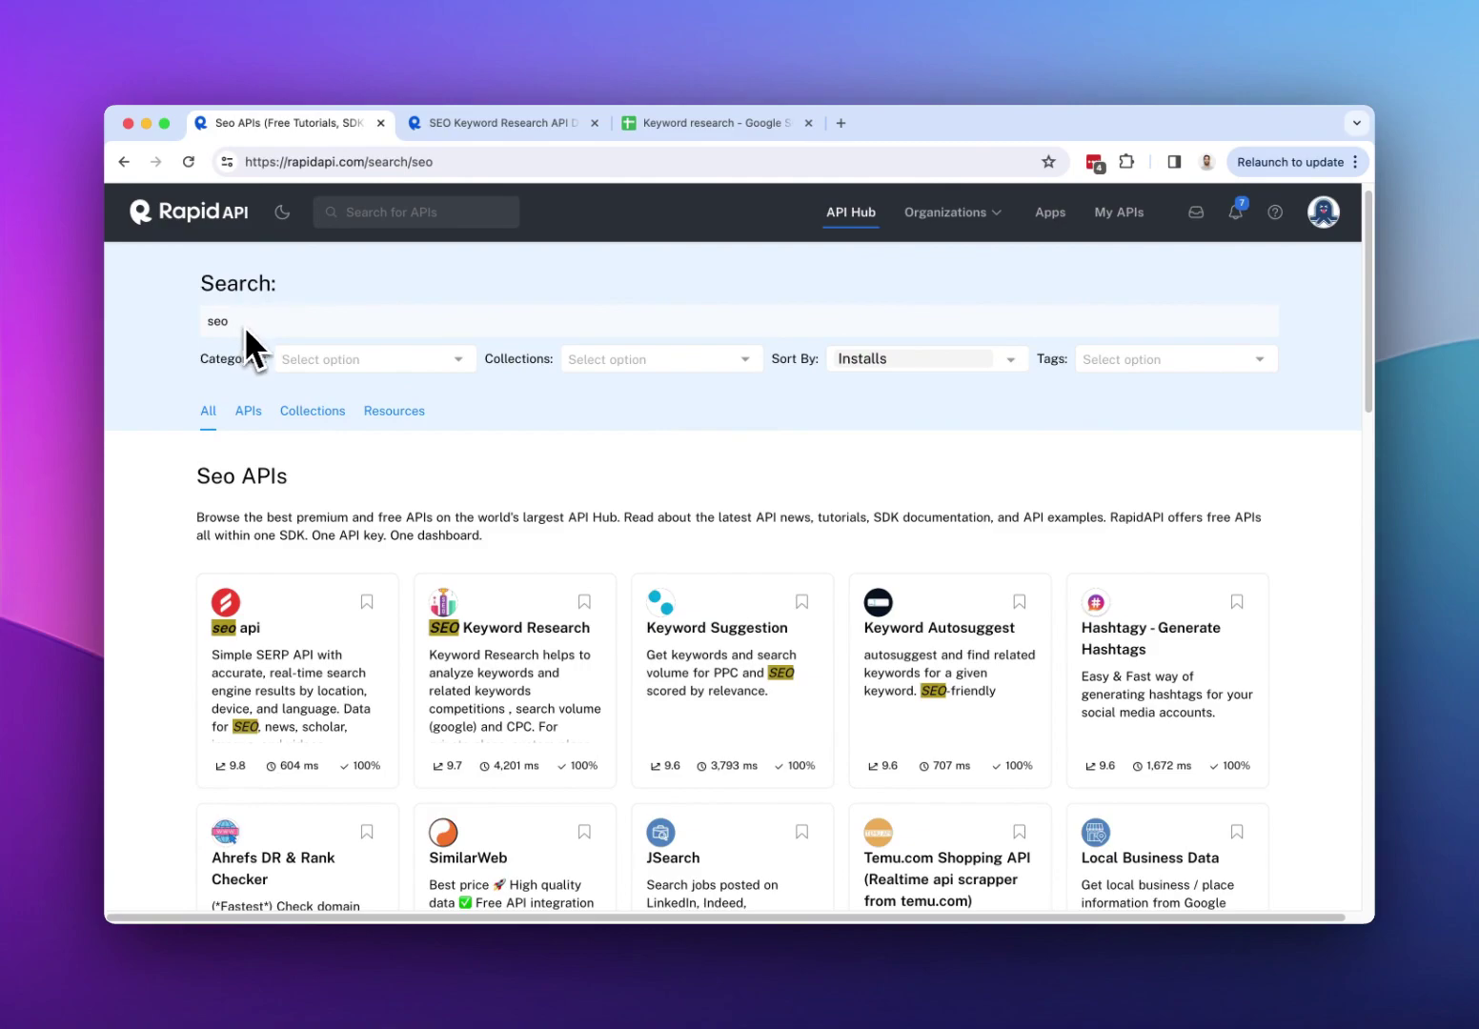
{"action": "scroll", "coordinate": [585, 501], "scroll_direction": "down", "scroll_amount": 3}
{"action": "scroll", "coordinate": [591, 505], "scroll_direction": "down", "scroll_amount": 2}
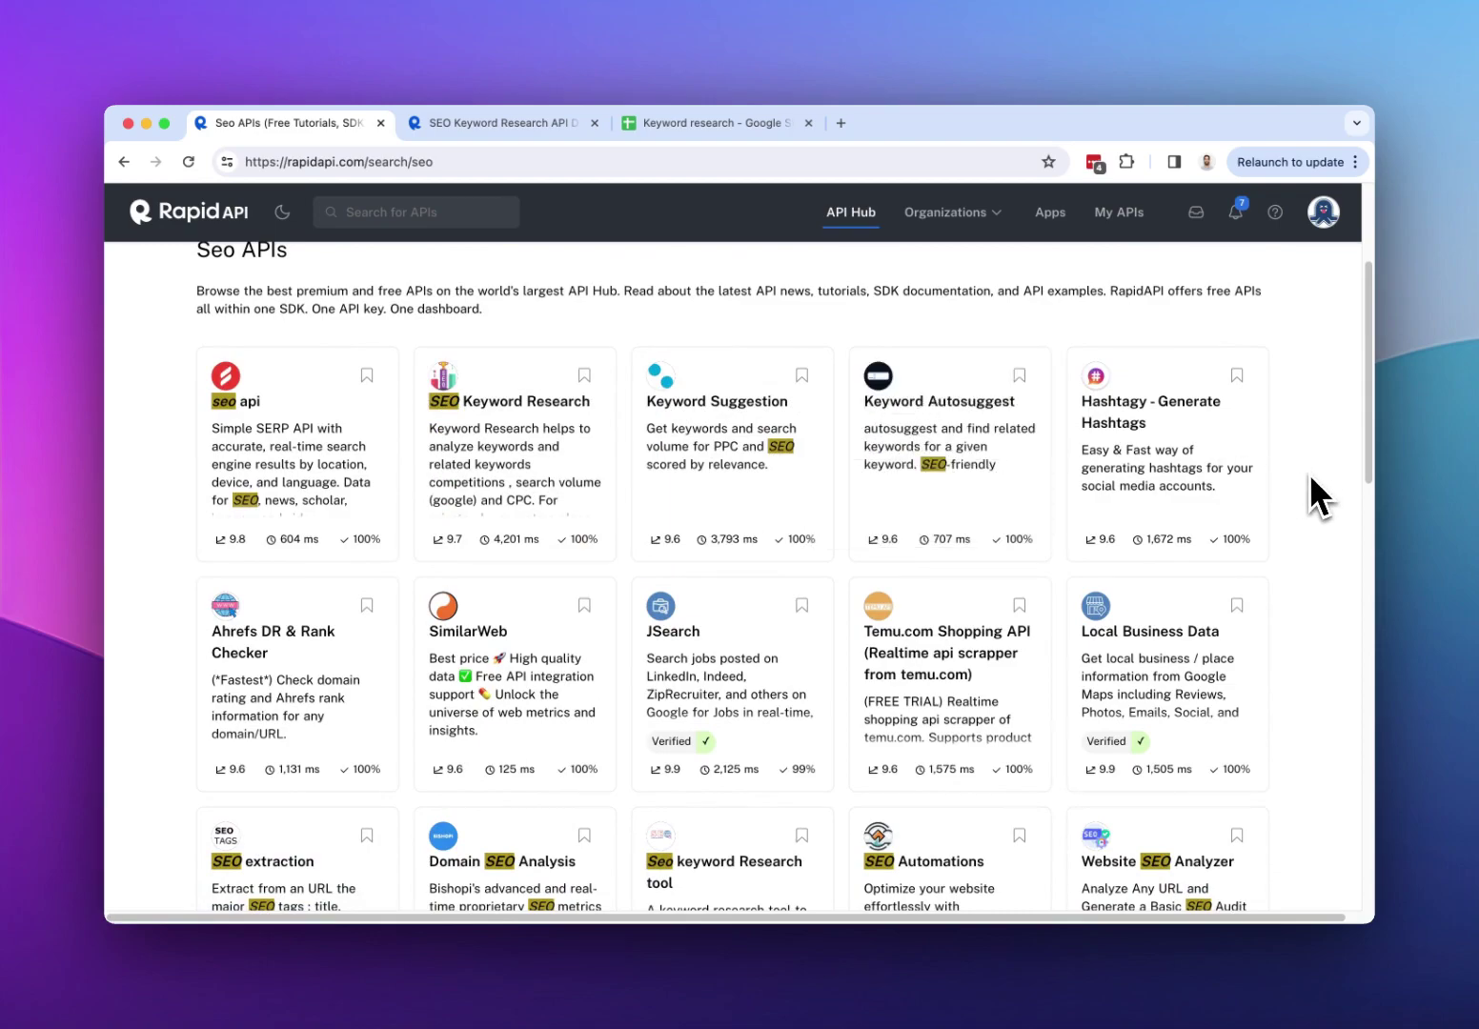
{"action": "scroll", "coordinate": [1309, 476], "scroll_direction": "down", "scroll_amount": 1}
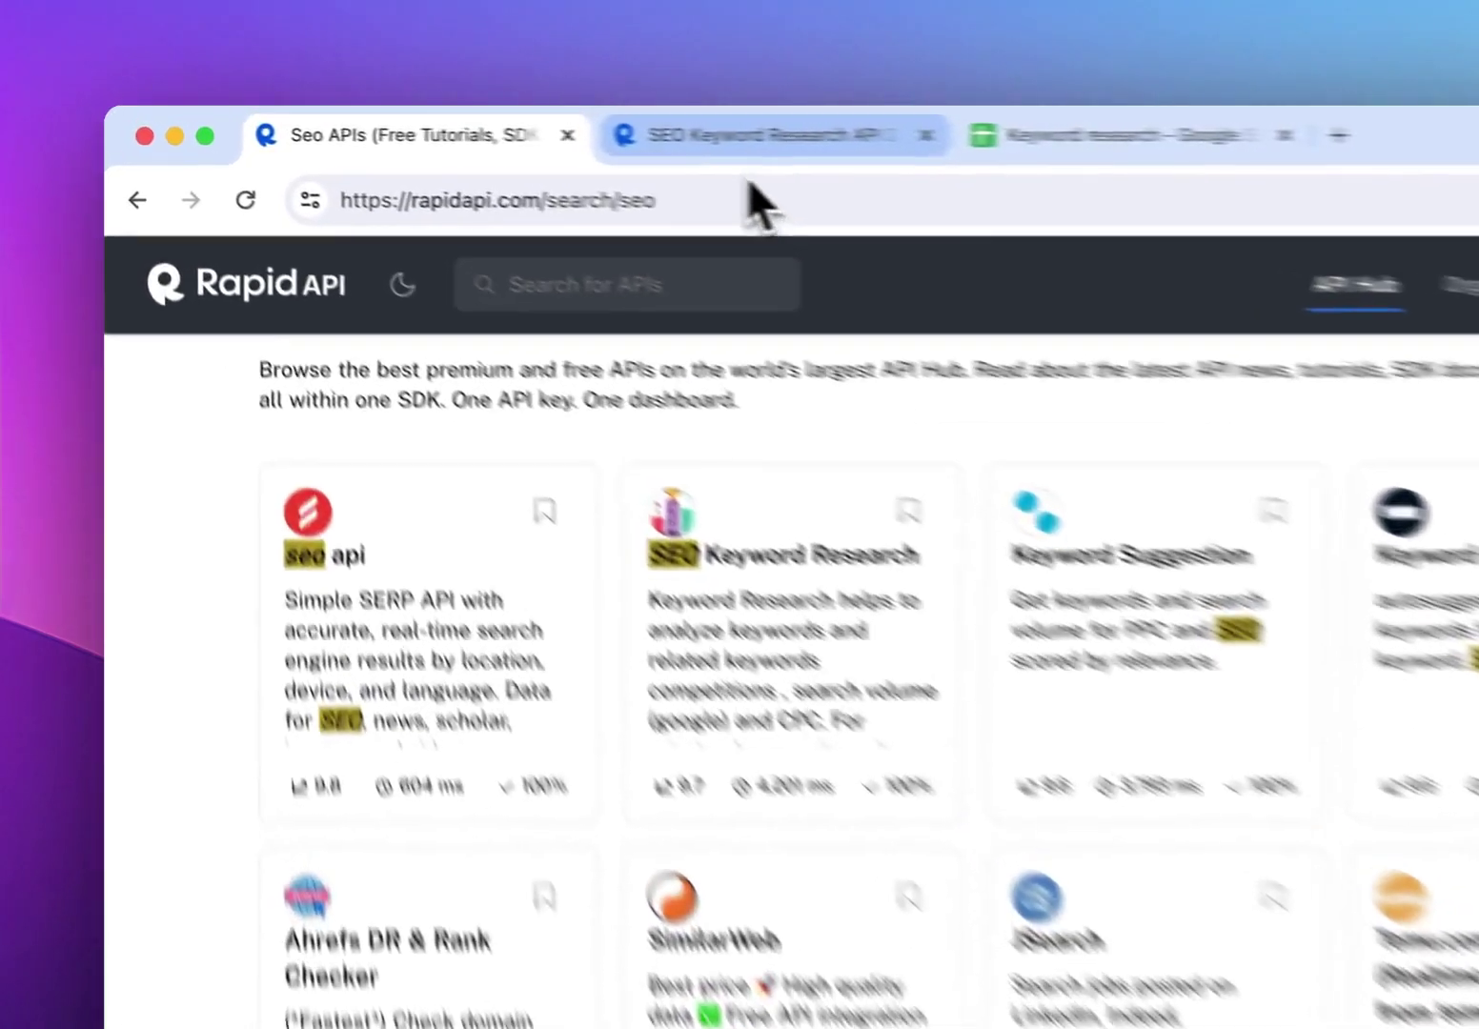
Open the SEO Keyword Research API's pricing page showing the subscribed Basic $0.00/mo plan
{"action": "left_click", "coordinate": [495, 124]}
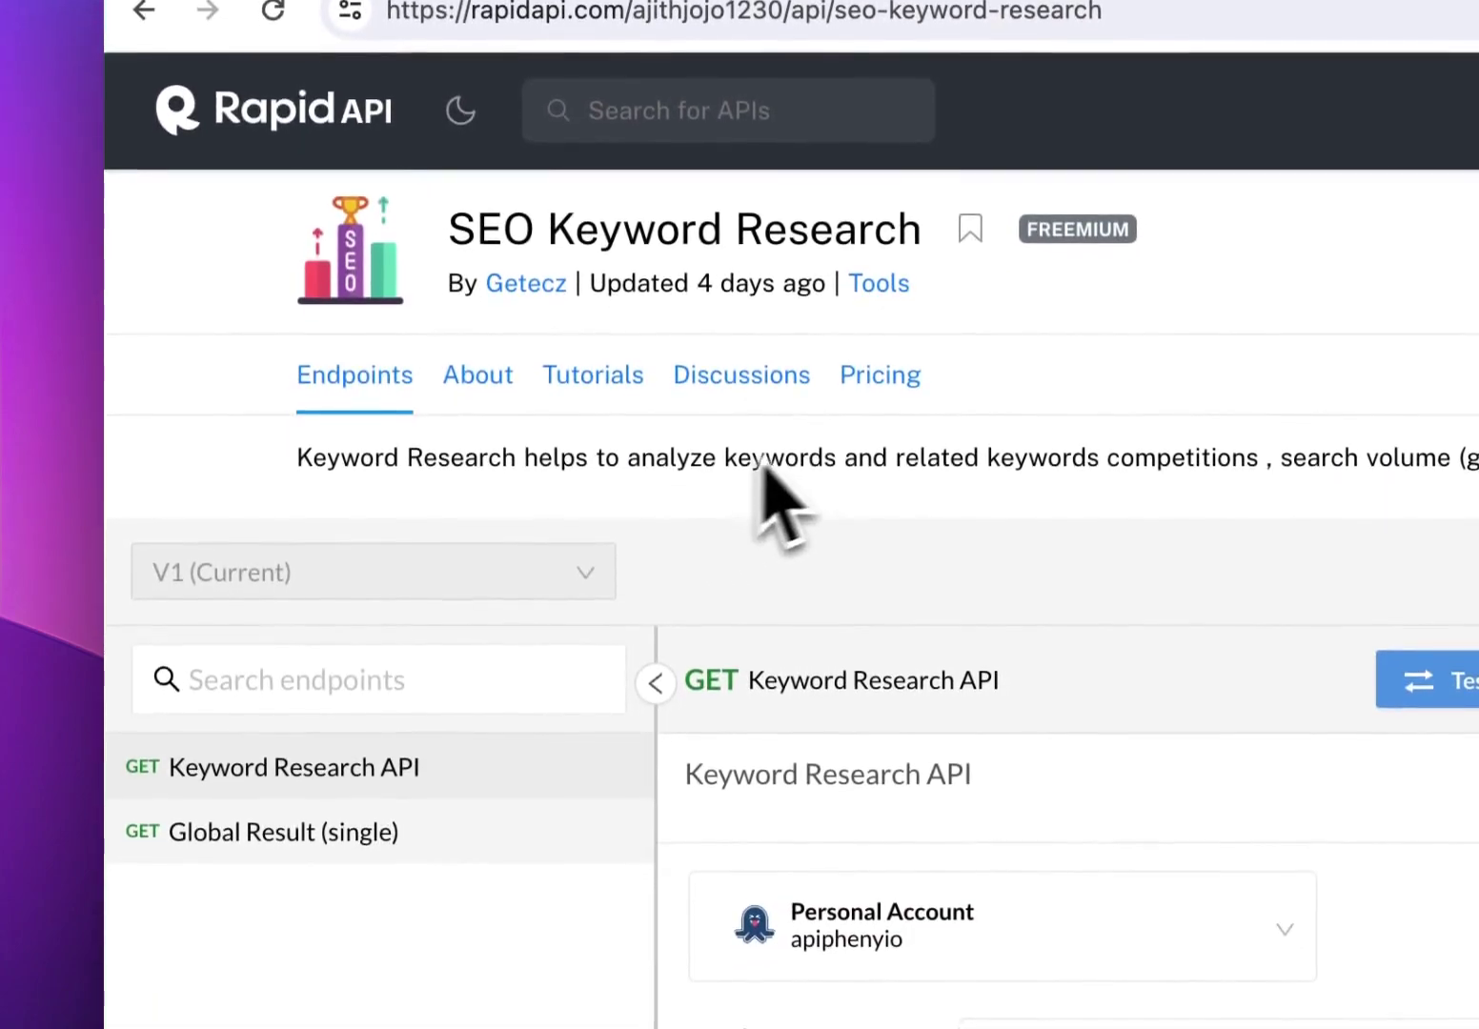
{"action": "left_click", "coordinate": [892, 384]}
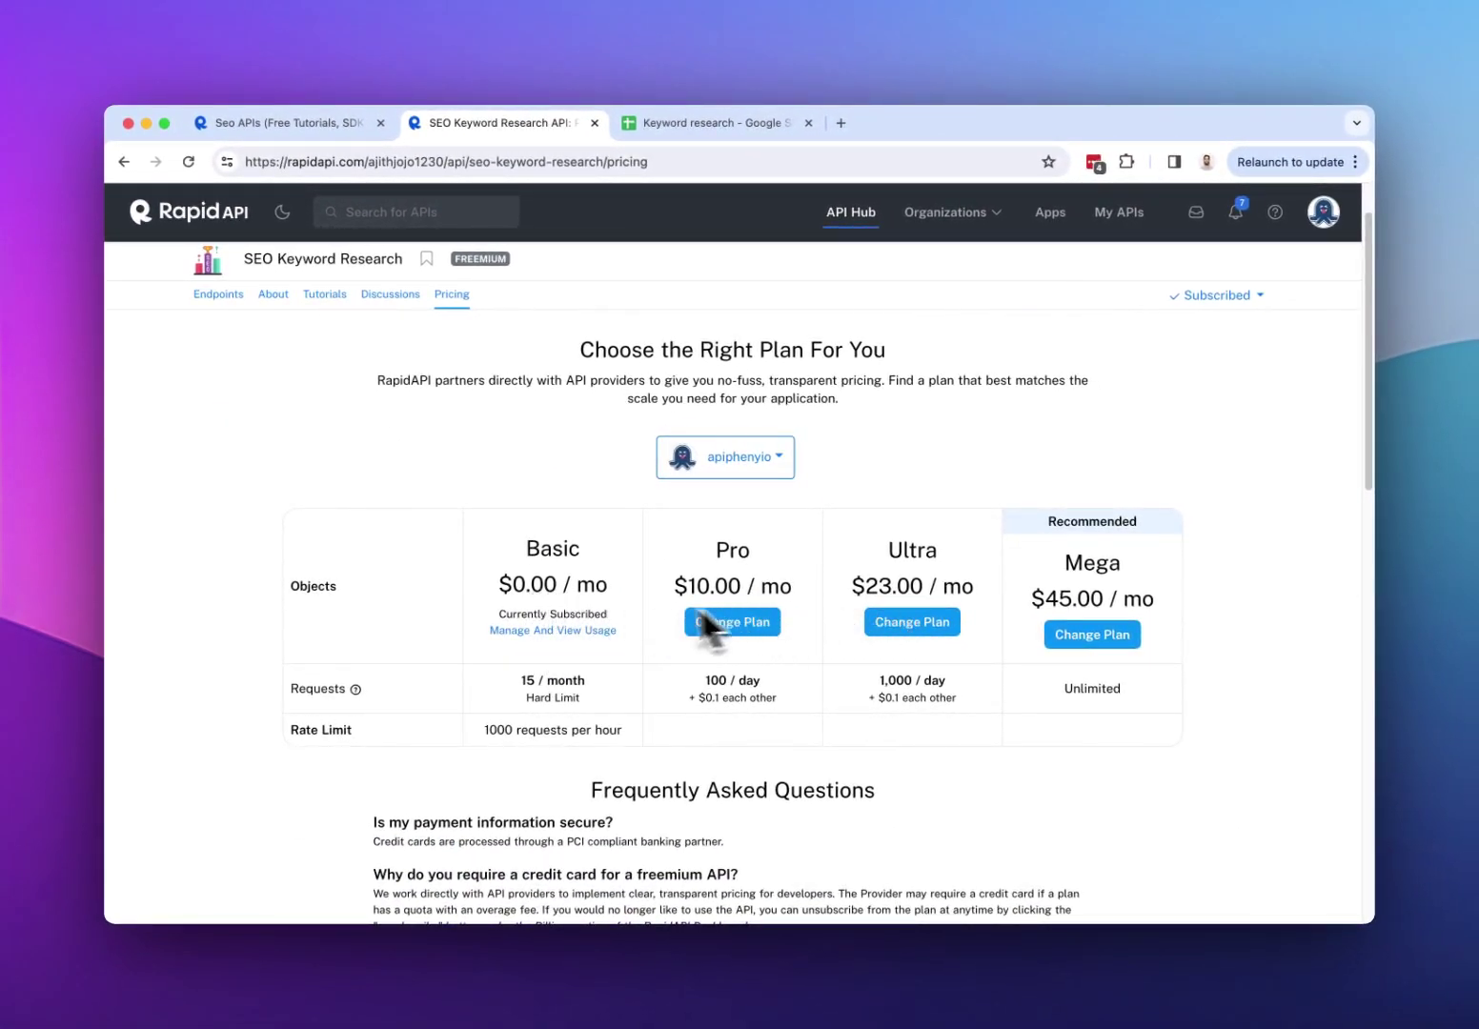
{"action": "scroll", "coordinate": [534, 579], "scroll_direction": "up", "scroll_amount": 2}
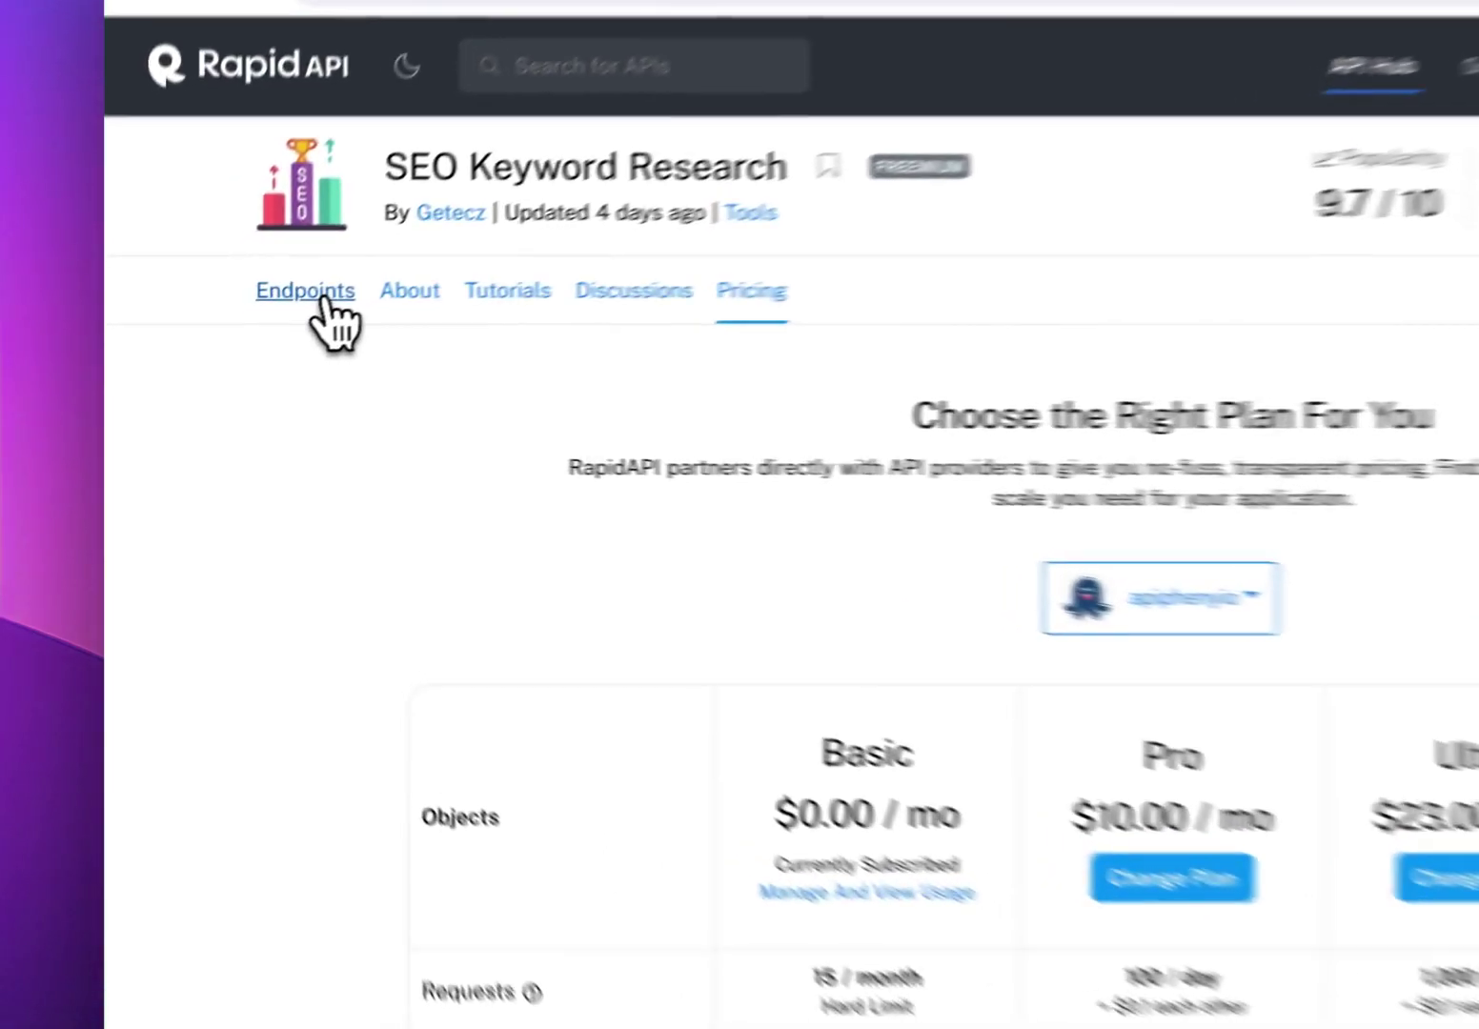
Open the Keyword Research API endpoint with its 'email marketing', country 'in' Axios snippet
{"action": "left_click", "coordinate": [242, 347]}
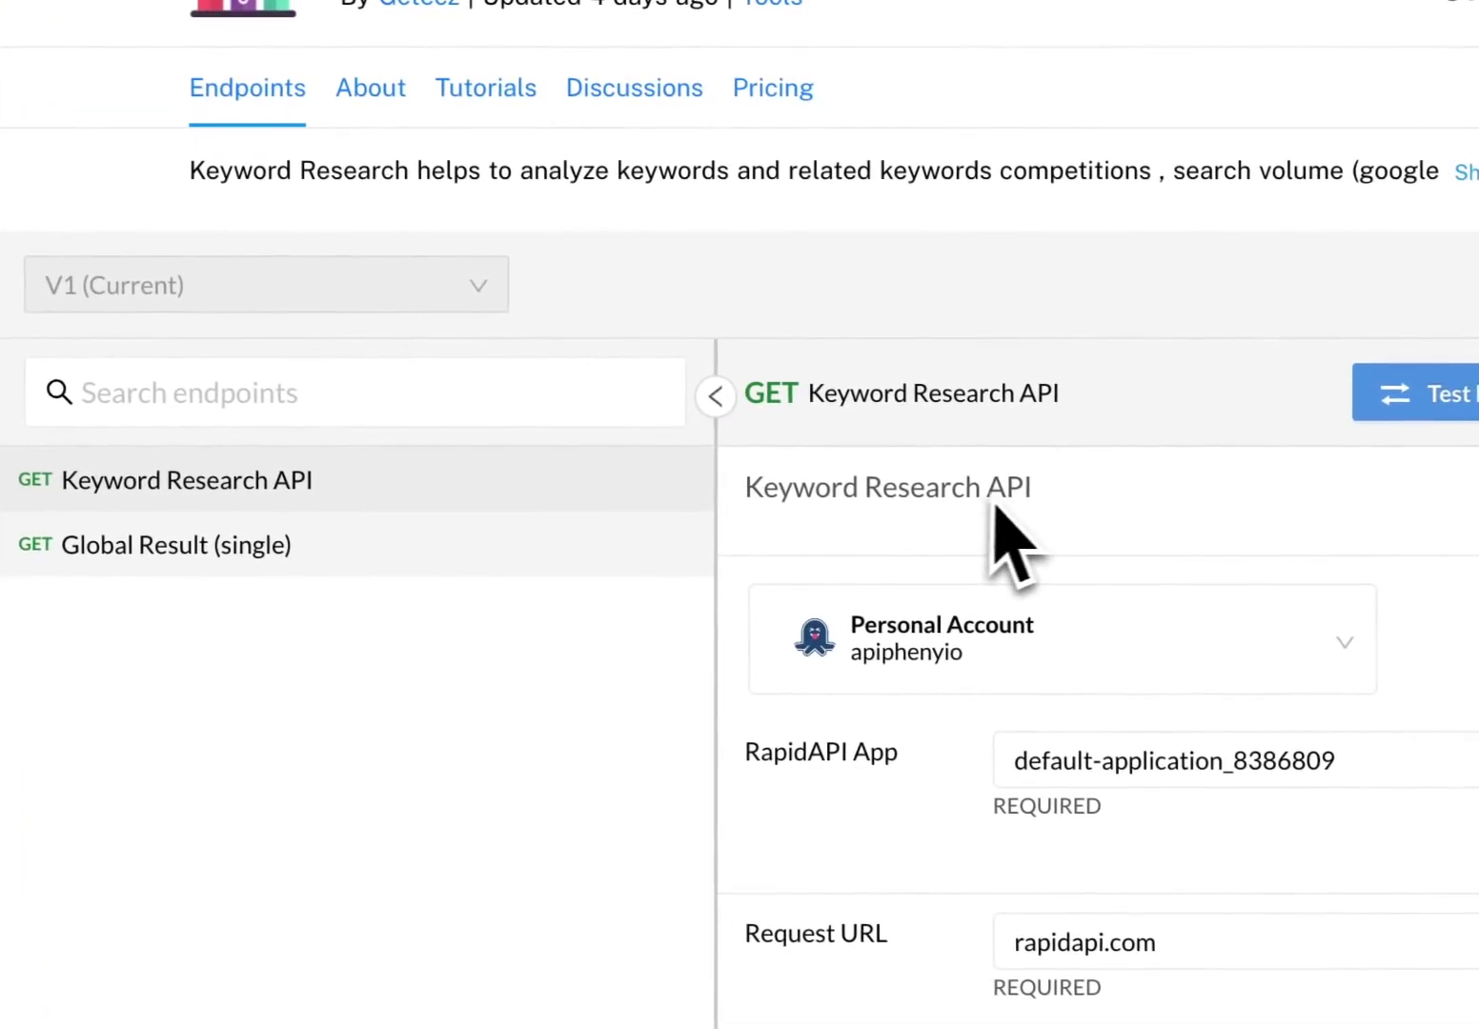
{"action": "left_click", "coordinate": [181, 545]}
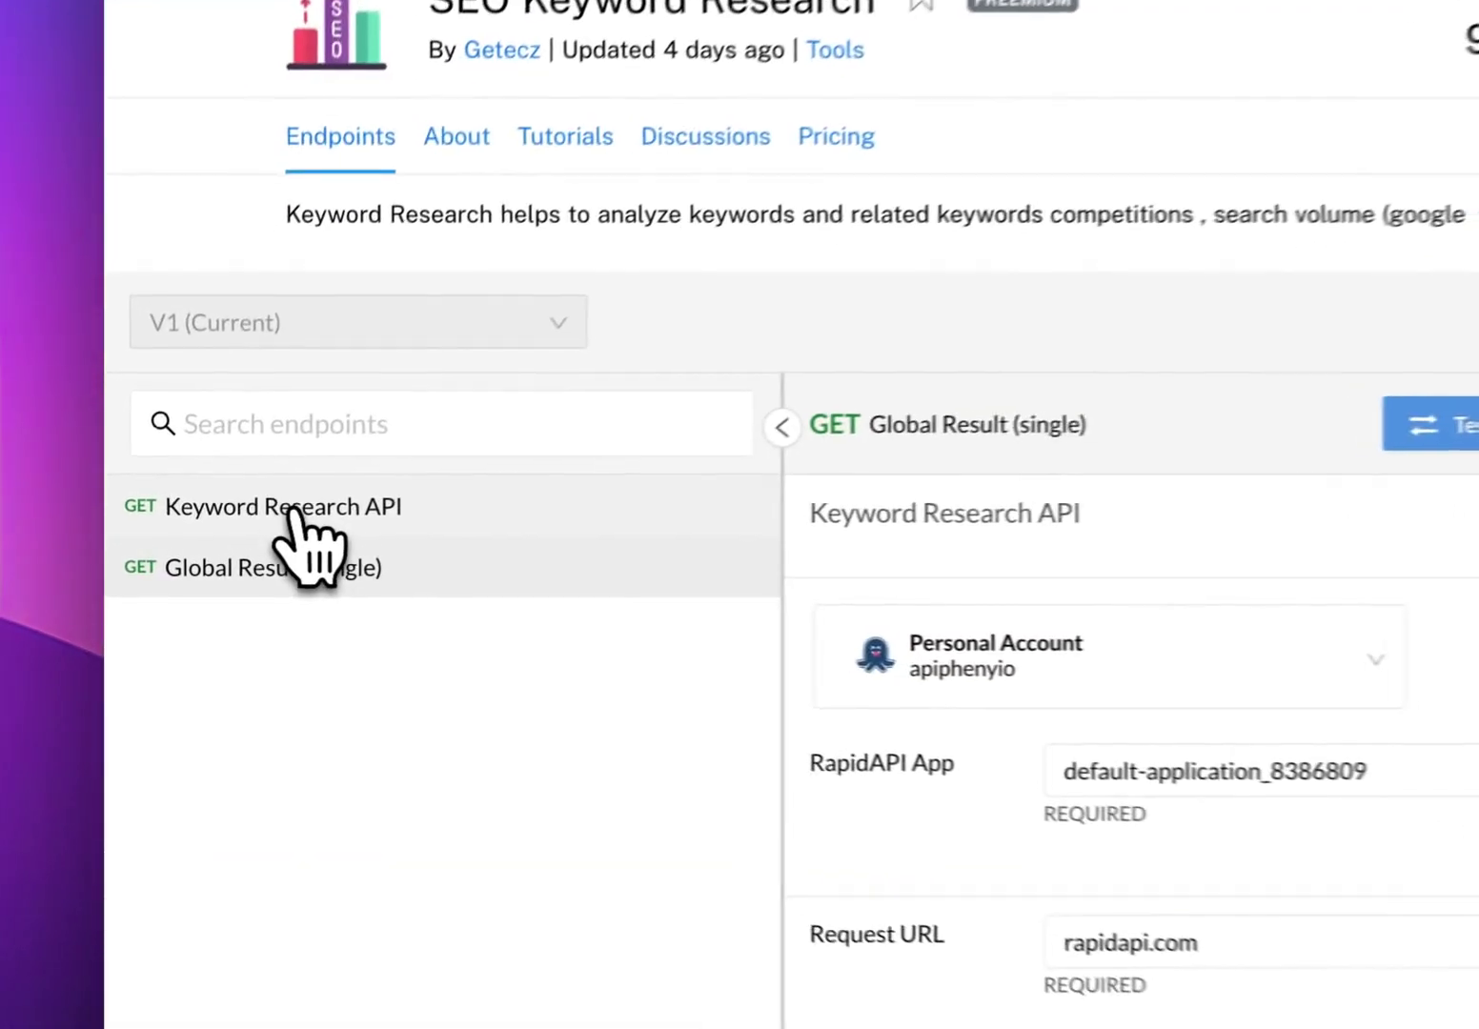
{"action": "left_click", "coordinate": [202, 544]}
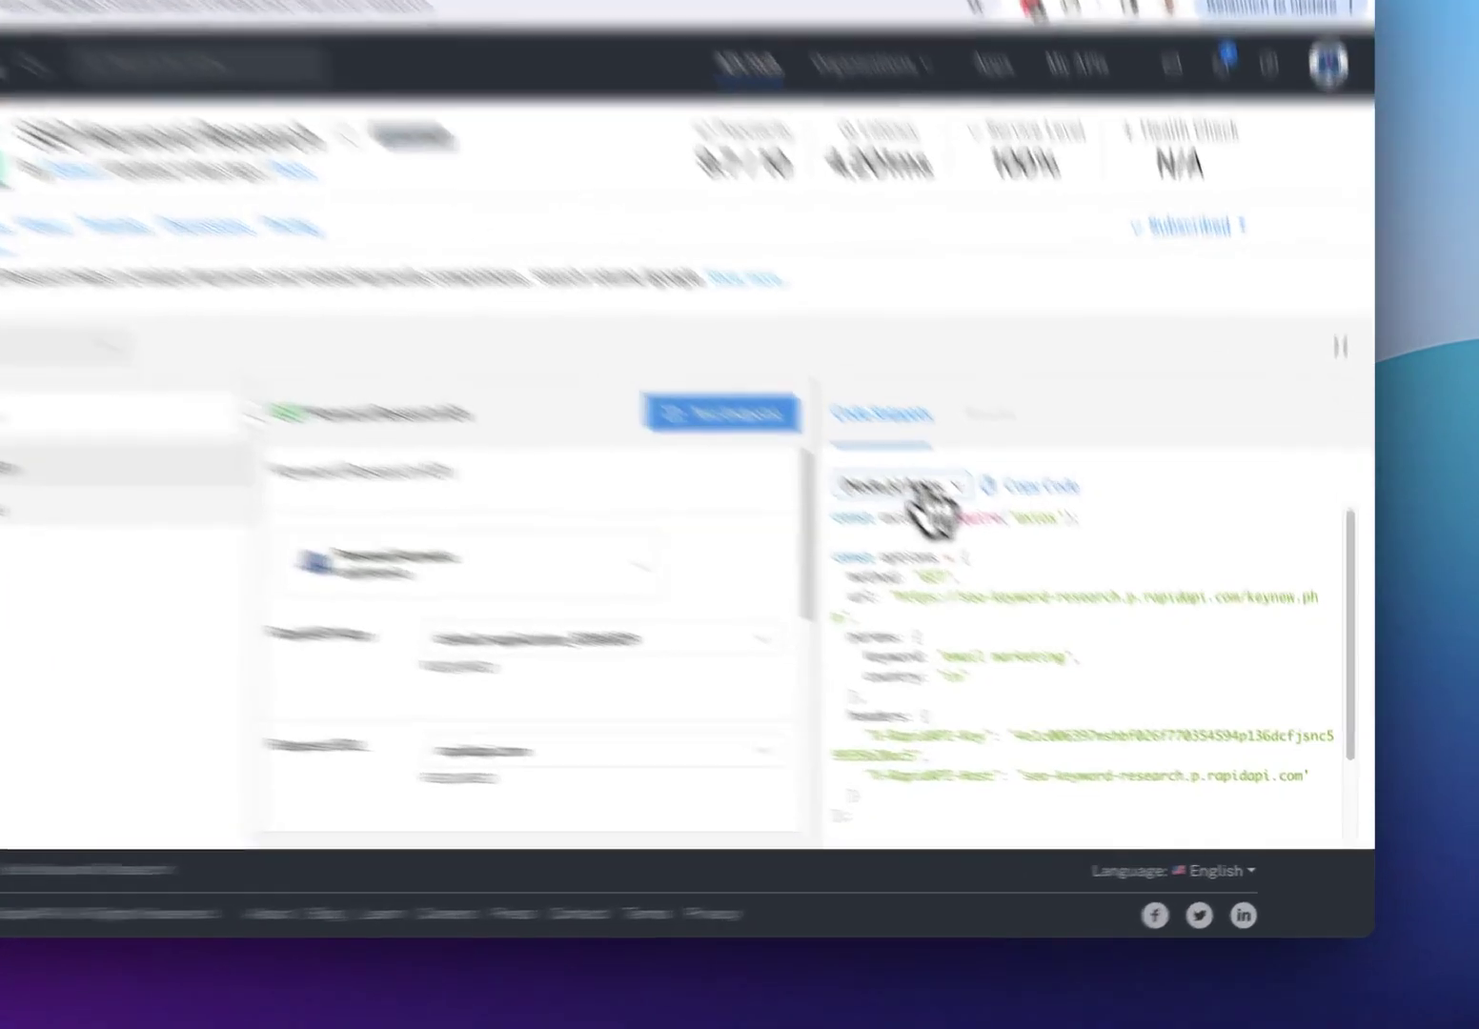
Switch the snippet to Shell cURL and highlight the keynew.php request URL and header lines
{"action": "left_click", "coordinate": [1012, 557]}
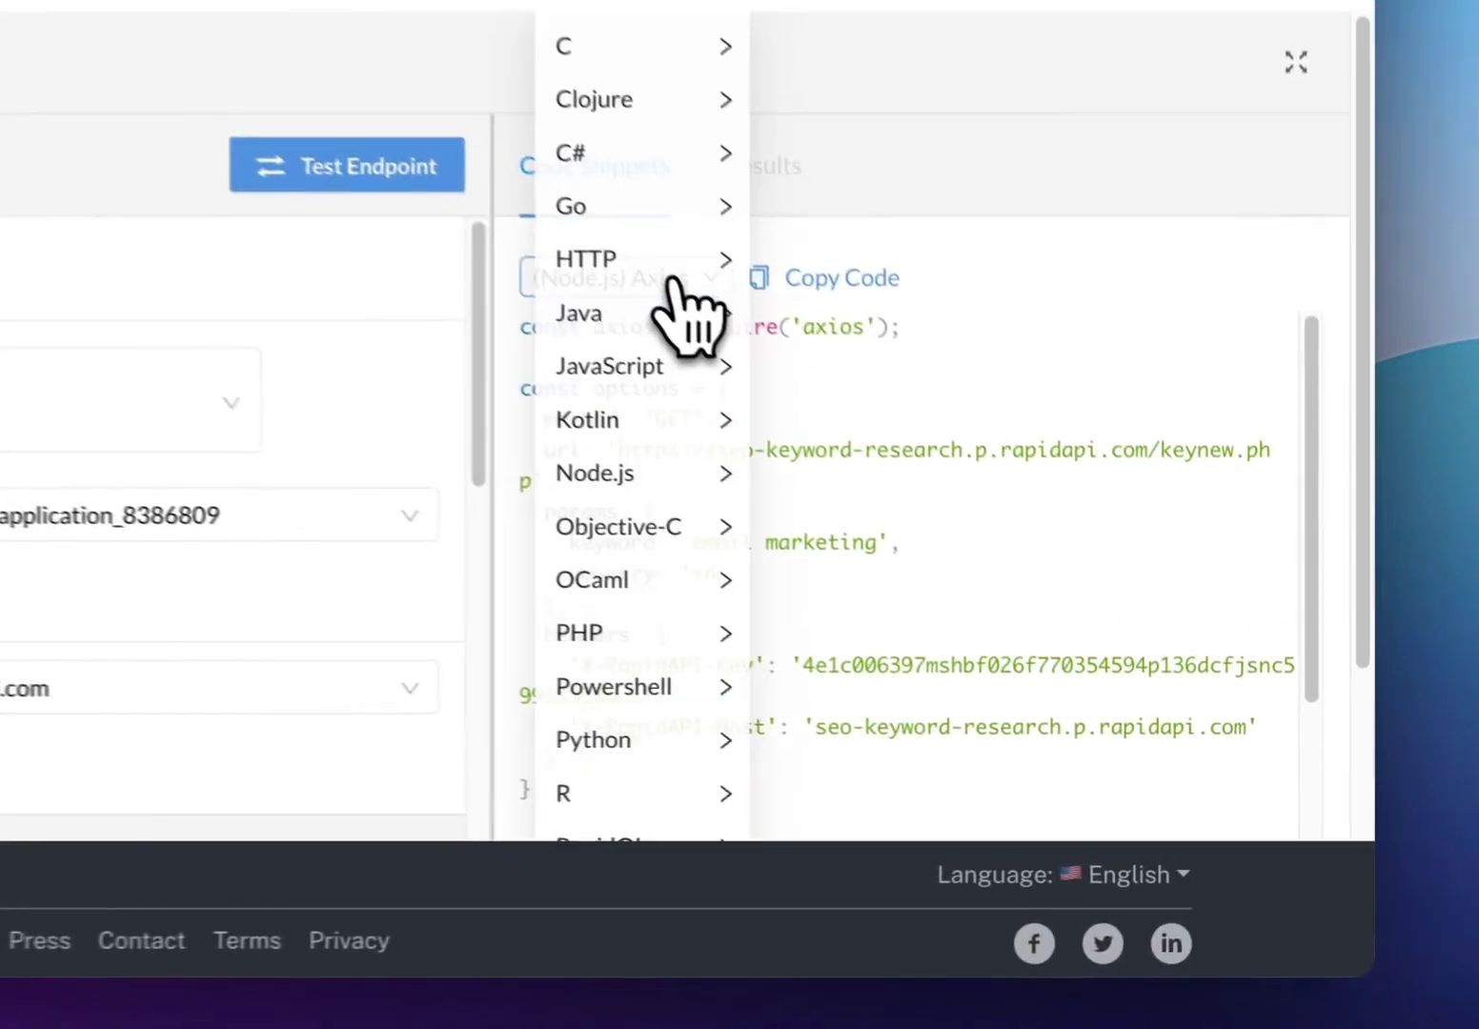
{"action": "mouse_move", "coordinate": [984, 624]}
{"action": "scroll", "coordinate": [586, 396], "scroll_direction": "down", "scroll_amount": 3}
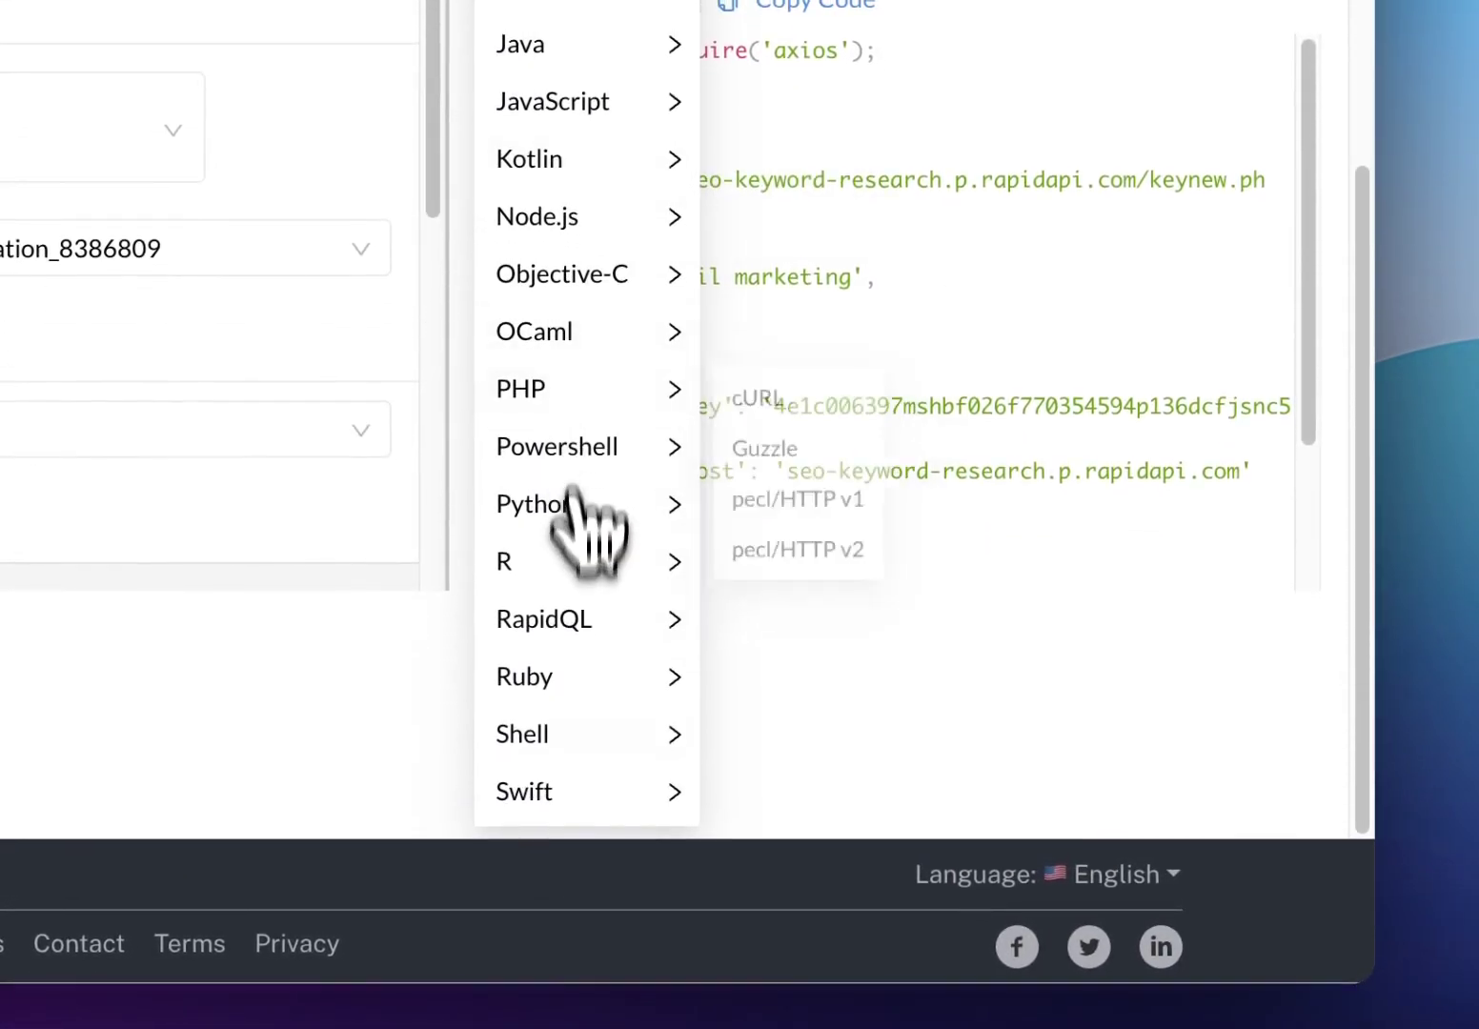
{"action": "mouse_move", "coordinate": [602, 724]}
{"action": "left_click", "coordinate": [776, 611]}
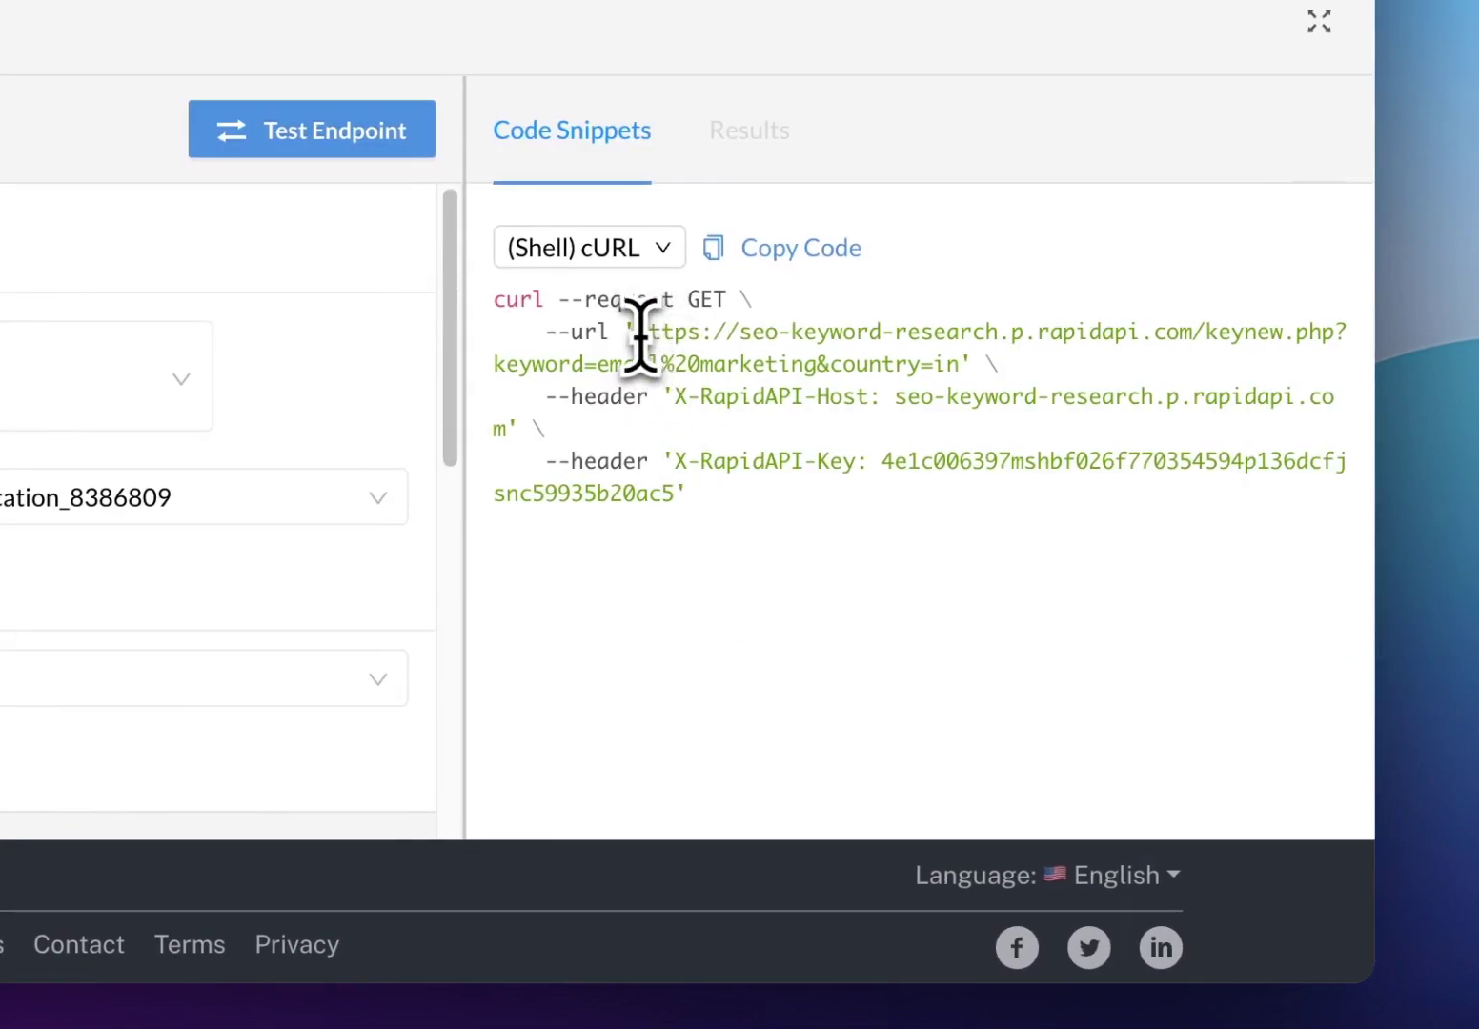
{"action": "left_click_drag", "start_coordinate": [635, 332], "coordinate": [920, 367]}
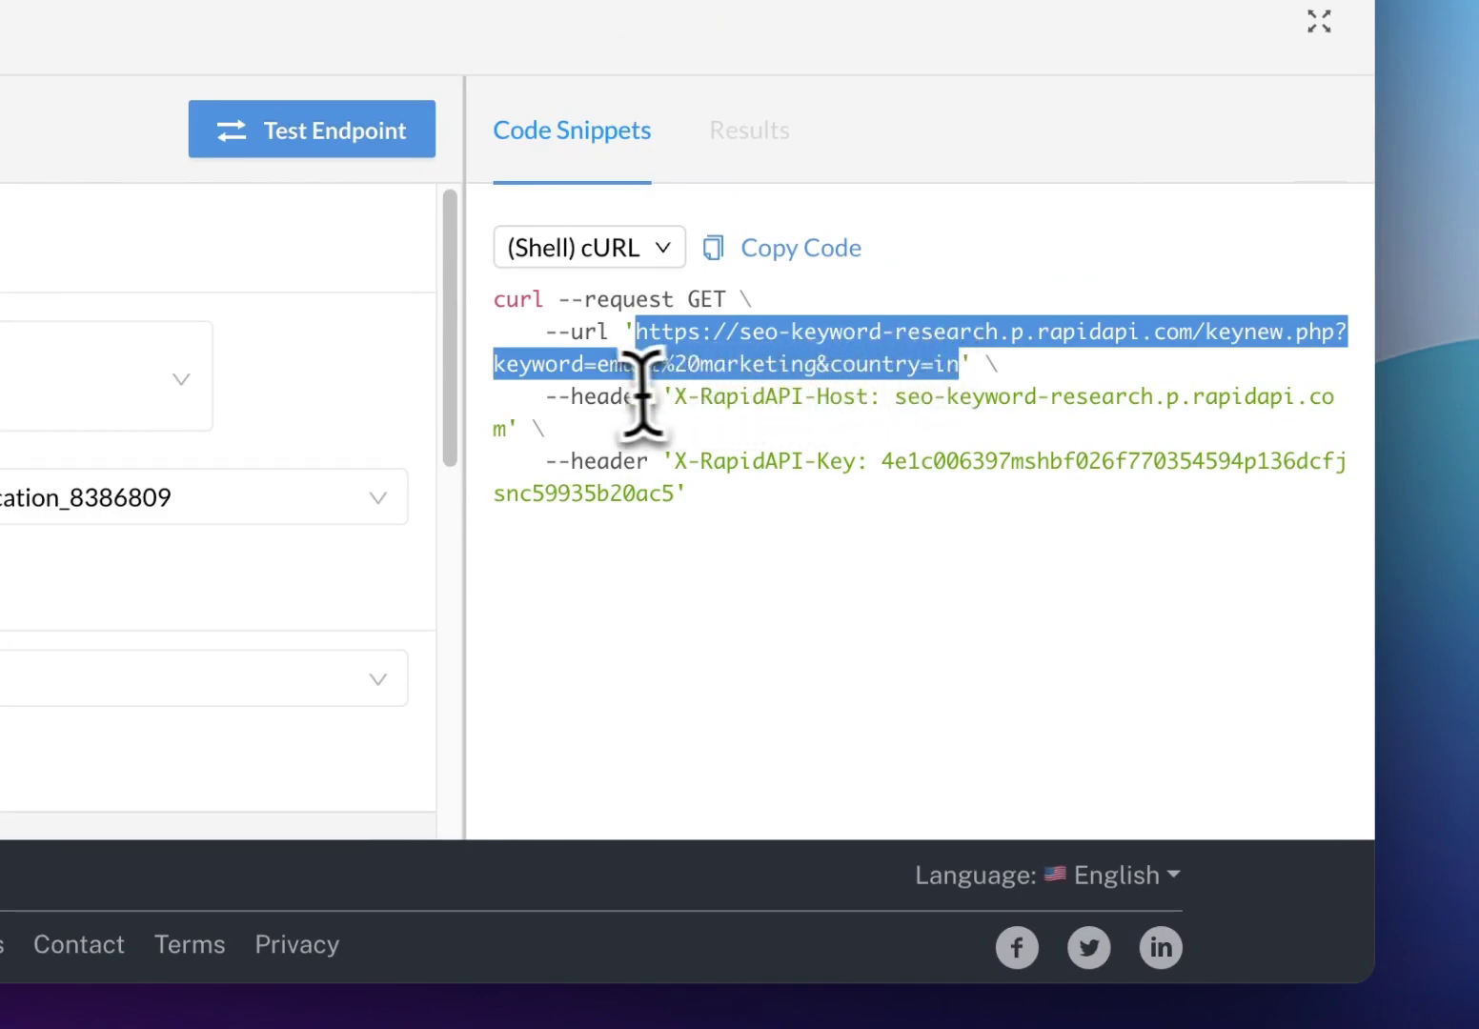
{"action": "left_click_drag", "start_coordinate": [571, 396], "coordinate": [700, 505]}
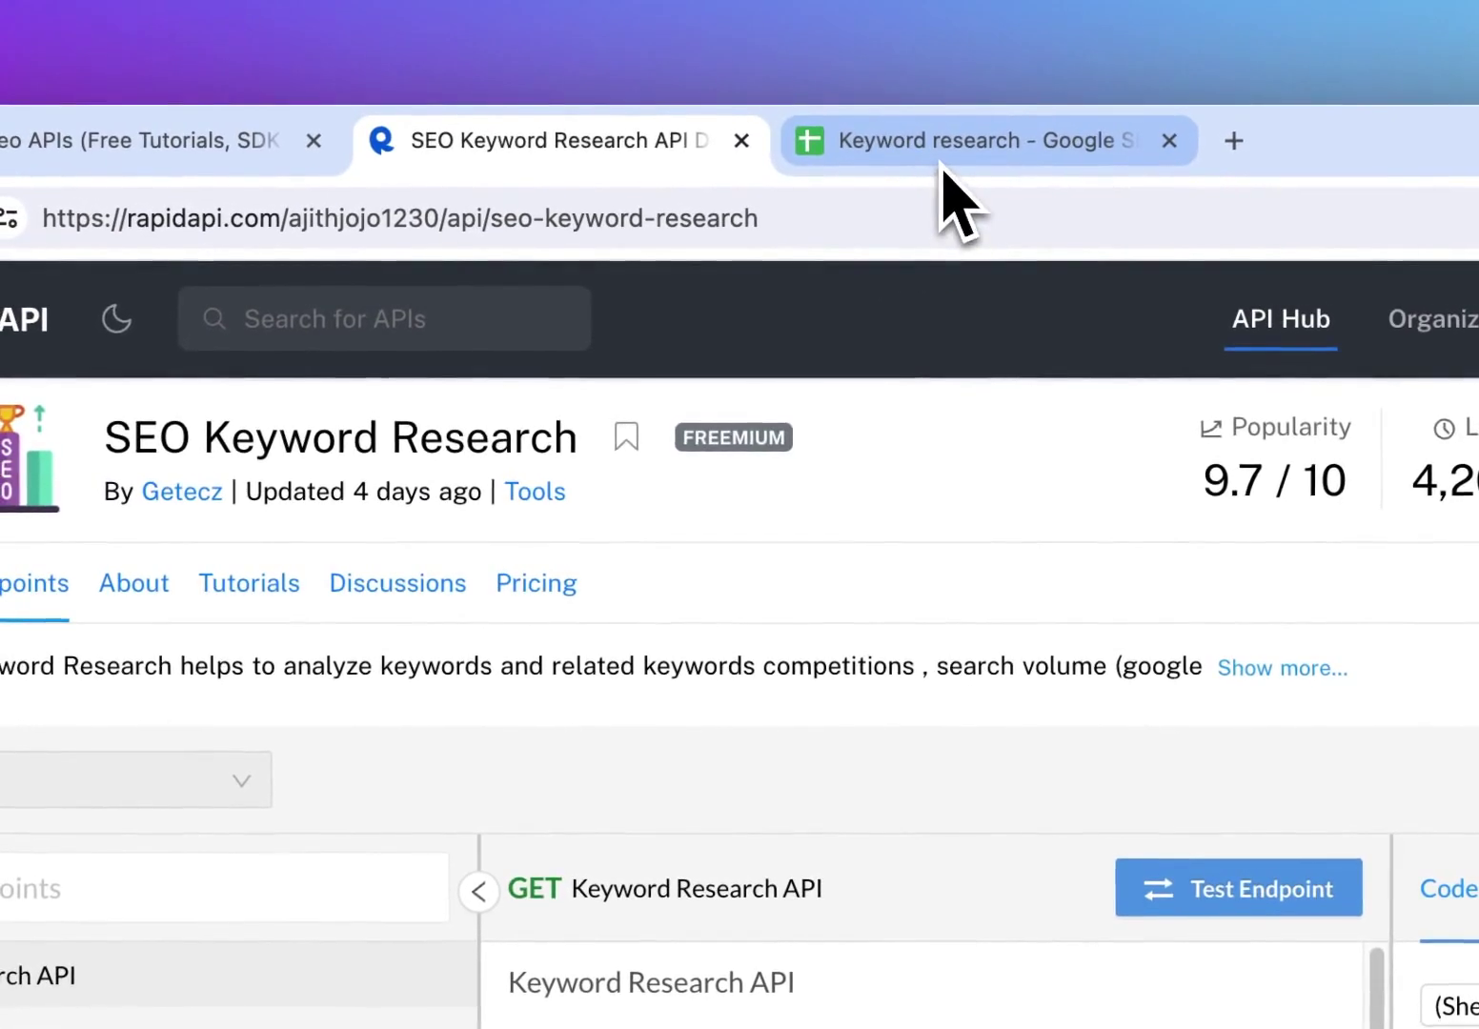
Return to the Keyword research sheet and open Extensions > Add-ons > Apipheny - API connector
{"action": "left_click", "coordinate": [958, 195]}
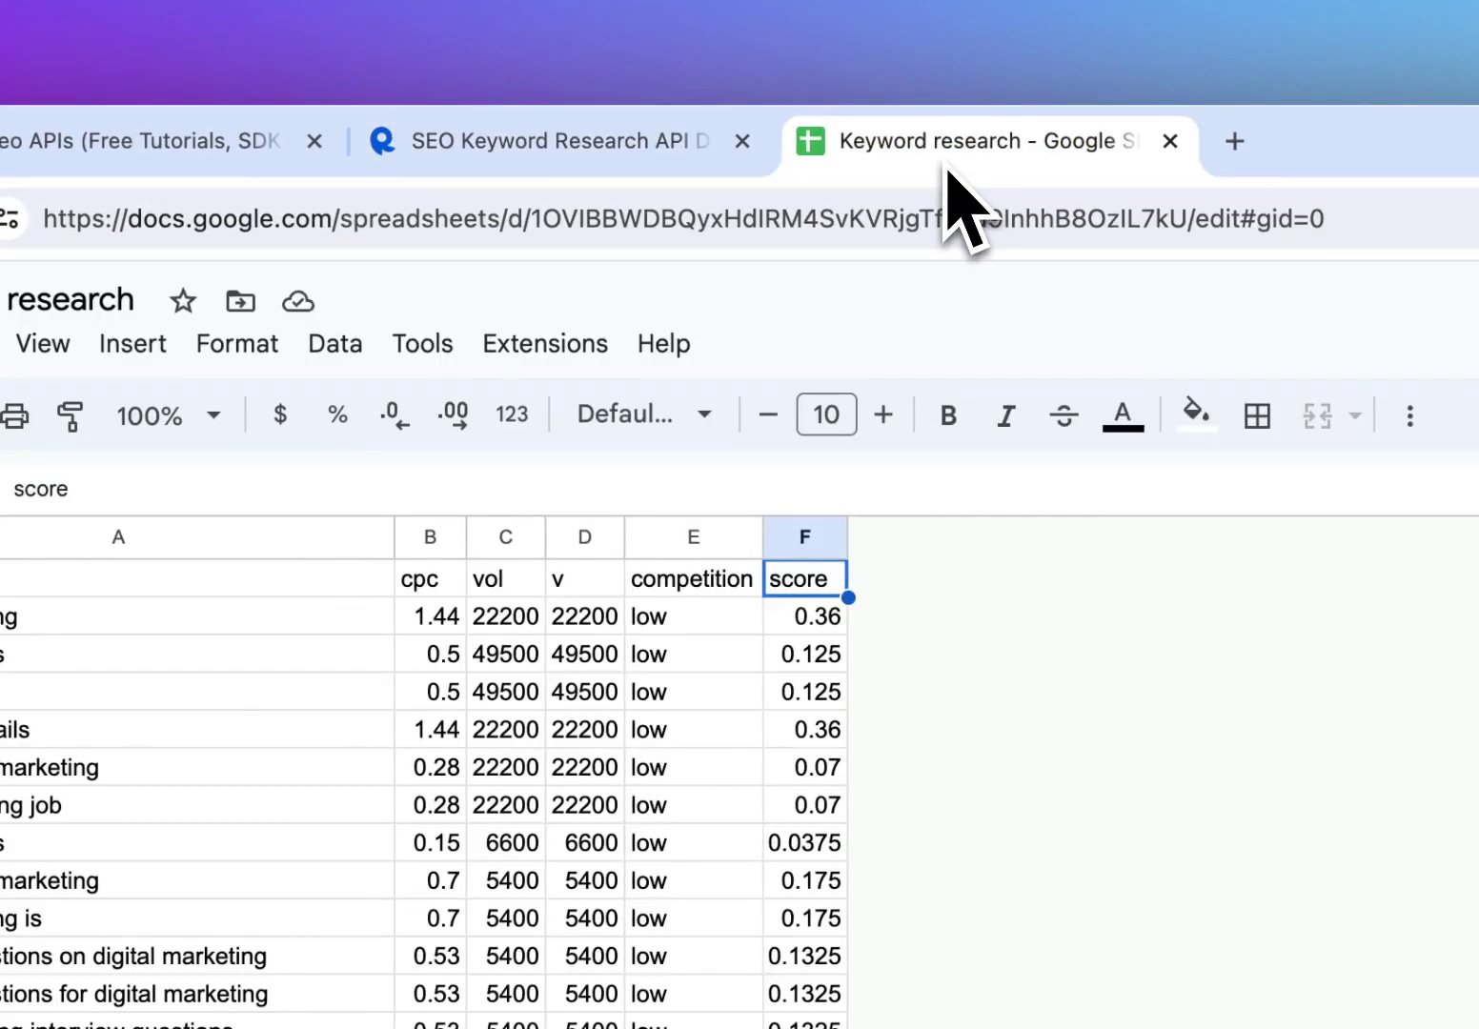
{"action": "left_click", "coordinate": [545, 345]}
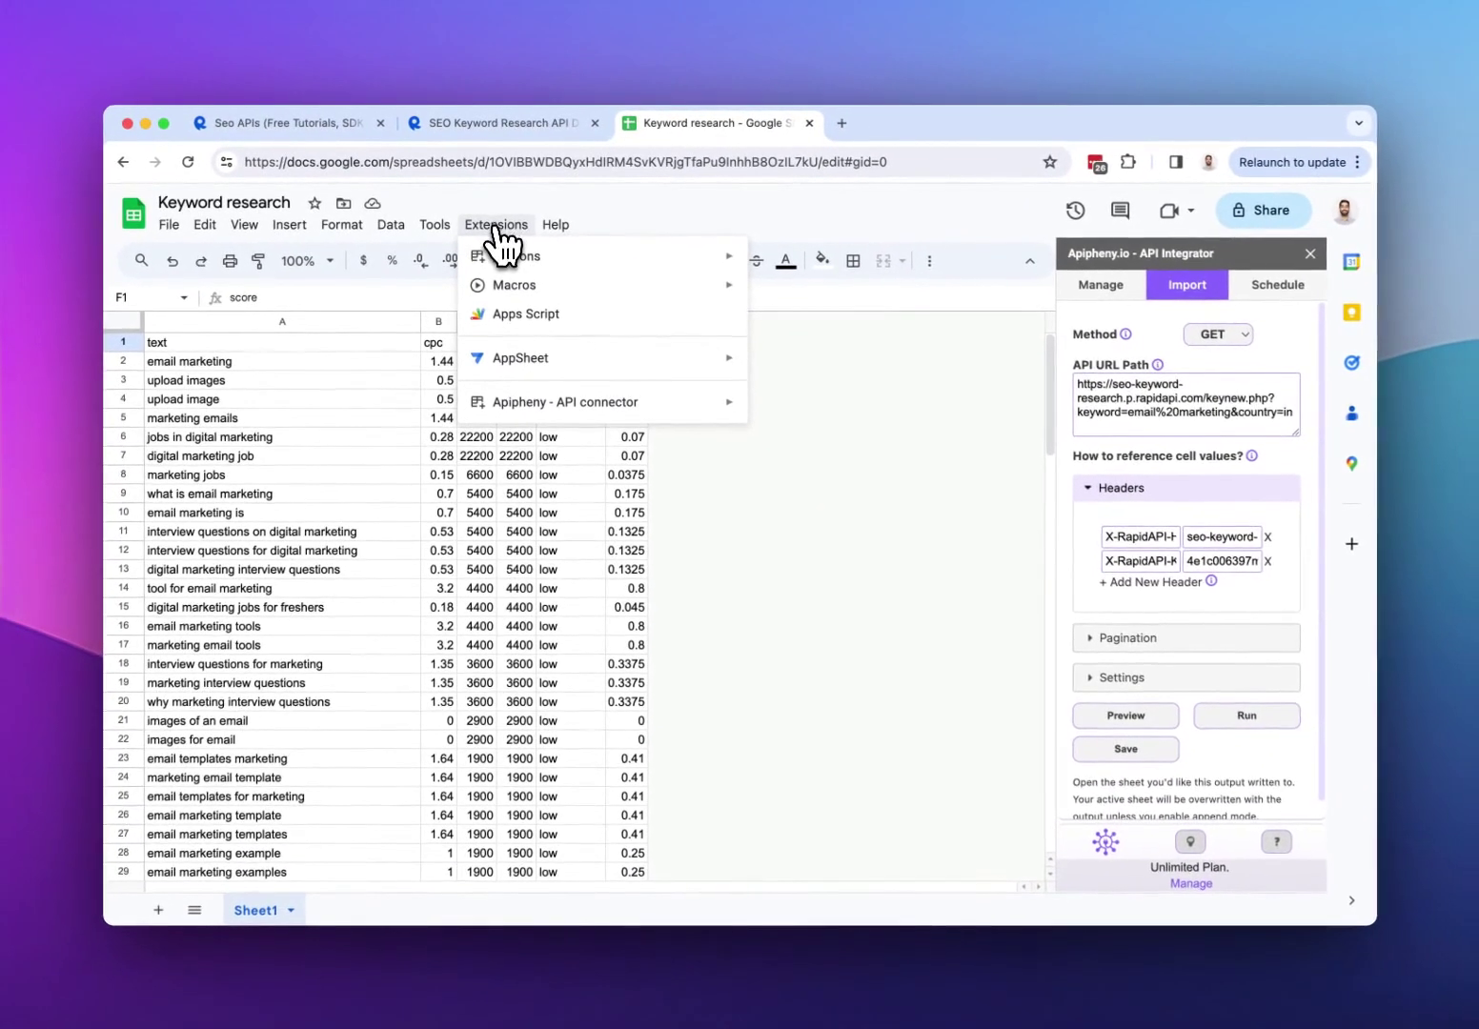
{"action": "mouse_move", "coordinate": [562, 401]}
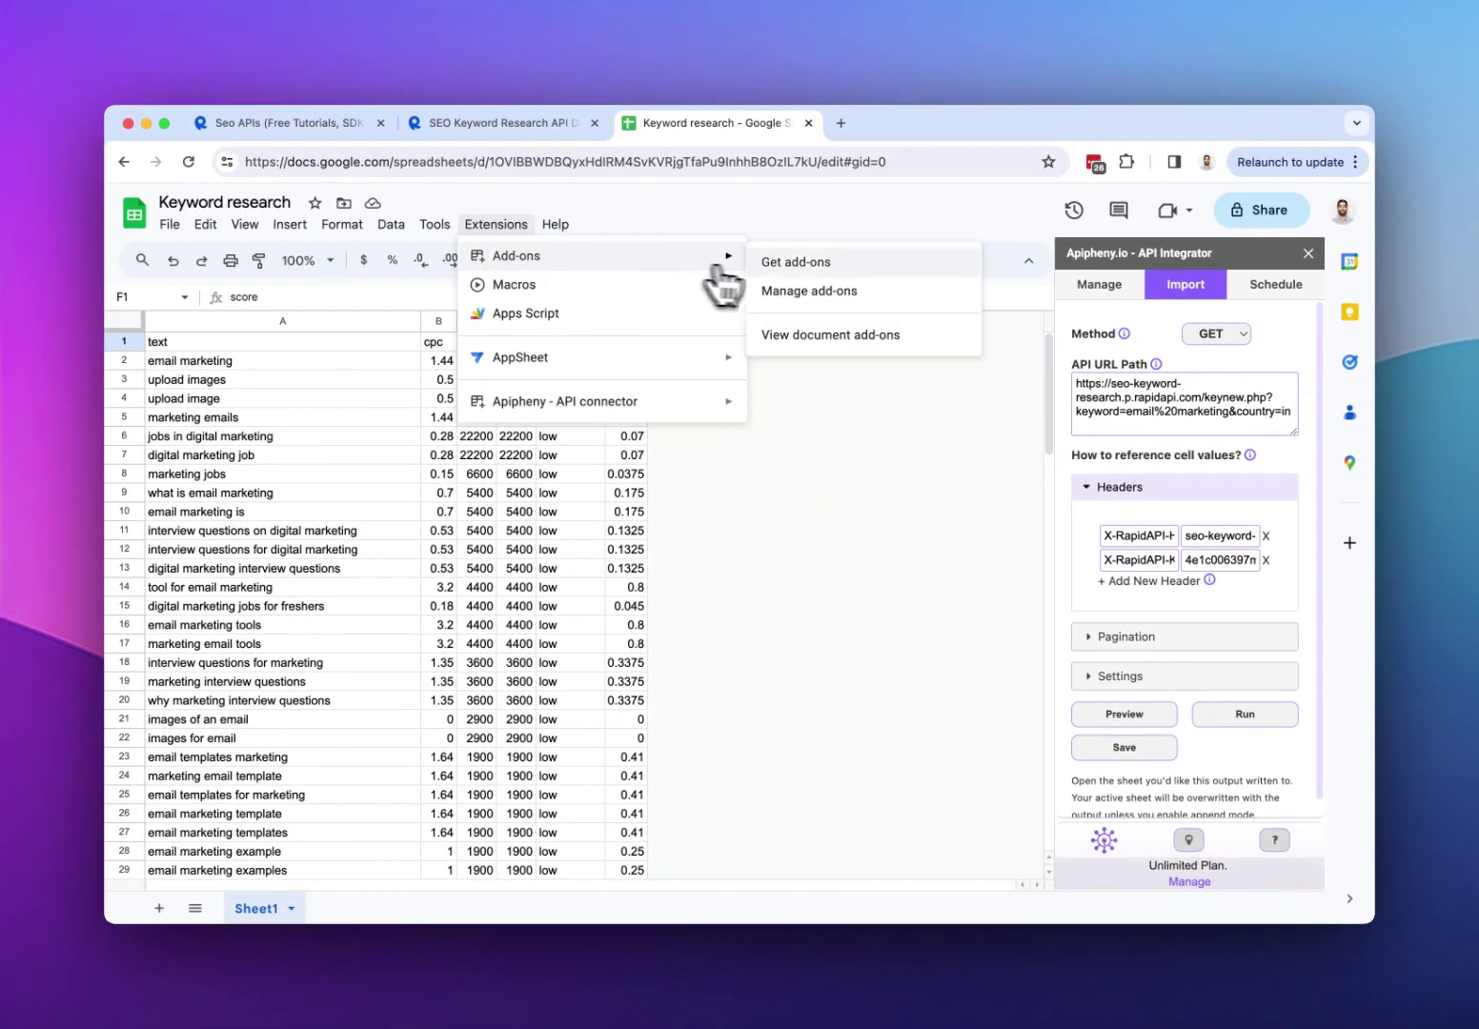
{"action": "mouse_move", "coordinate": [513, 404]}
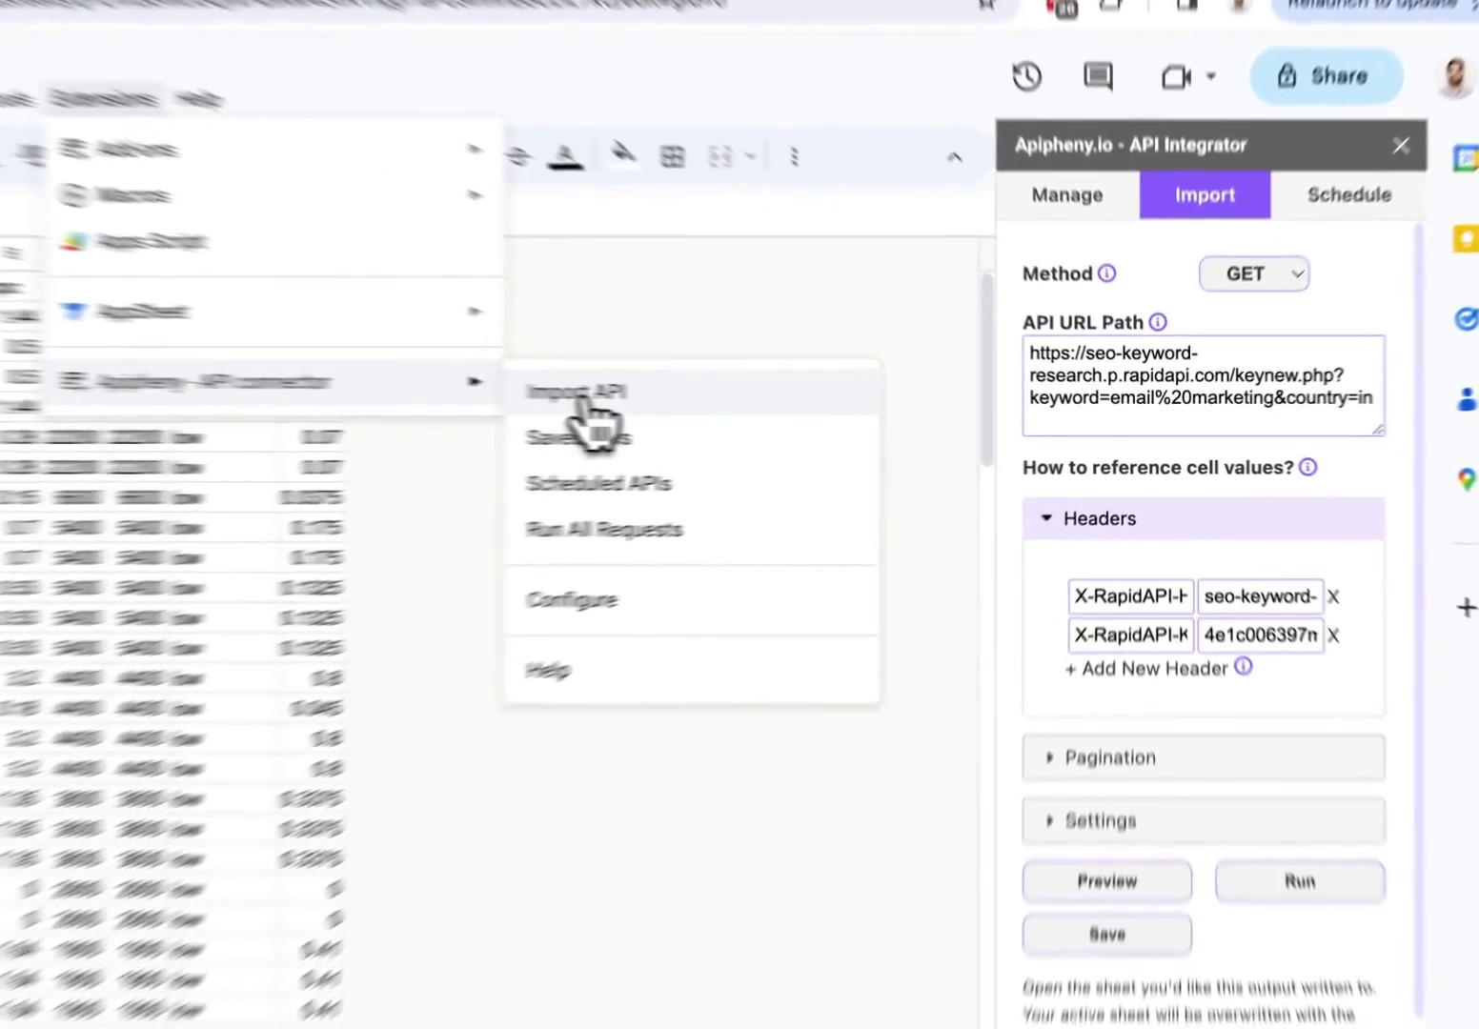
{"action": "left_click", "coordinate": [791, 408]}
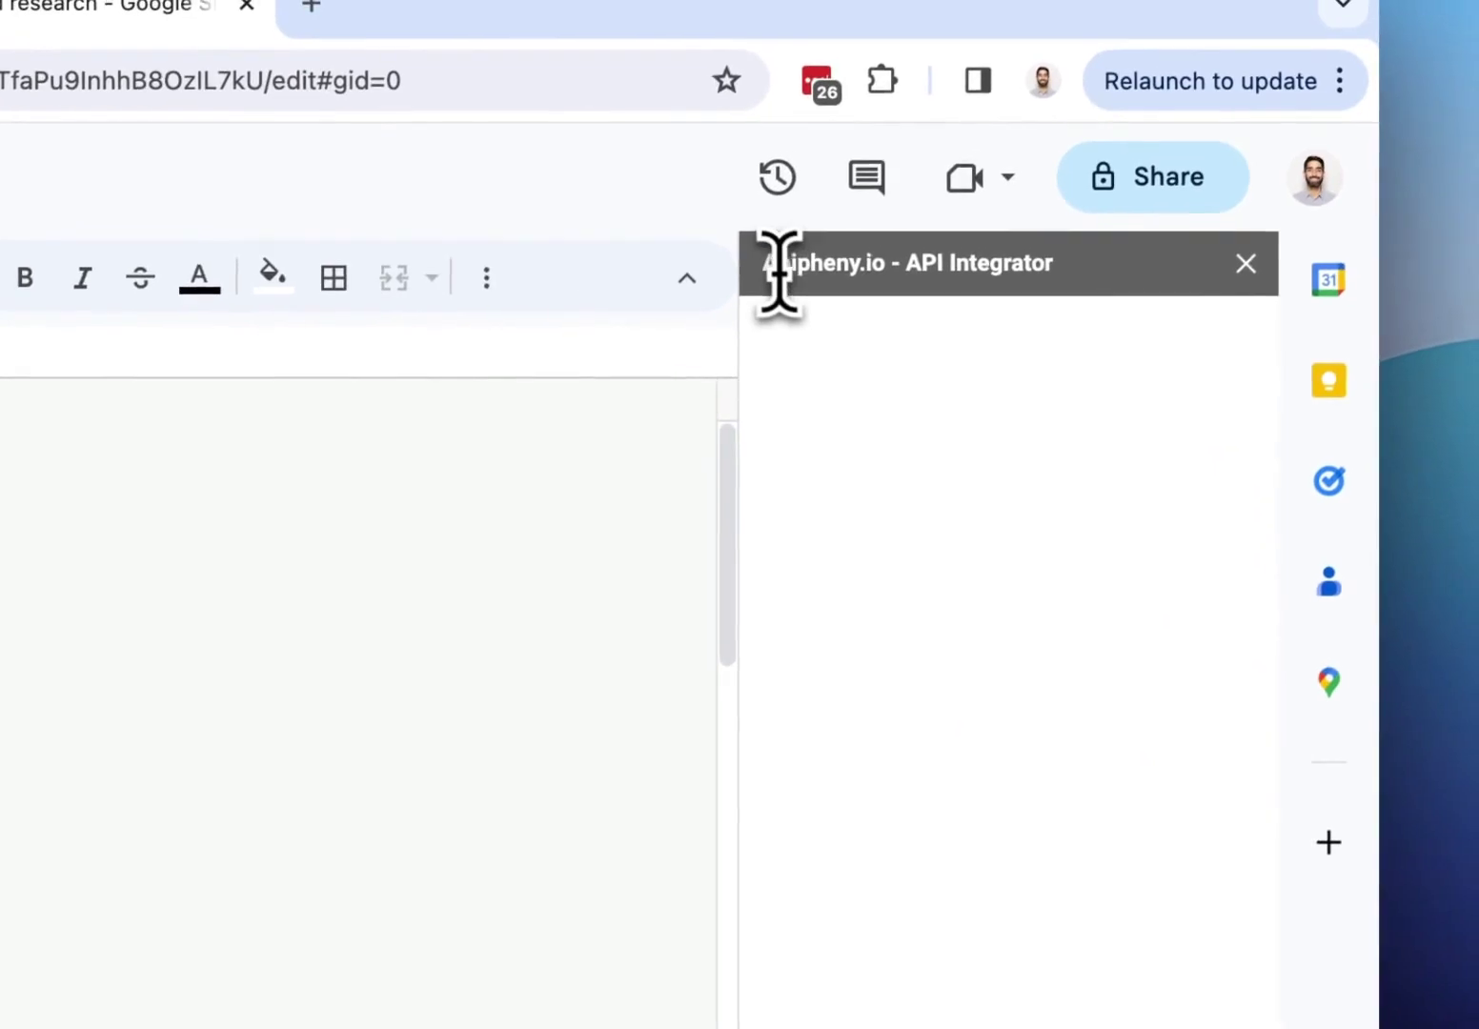
{"action": "left_click_drag", "start_coordinate": [986, 76], "coordinate": [1220, 77]}
{"action": "left_click_drag", "start_coordinate": [999, 271], "coordinate": [1062, 314]}
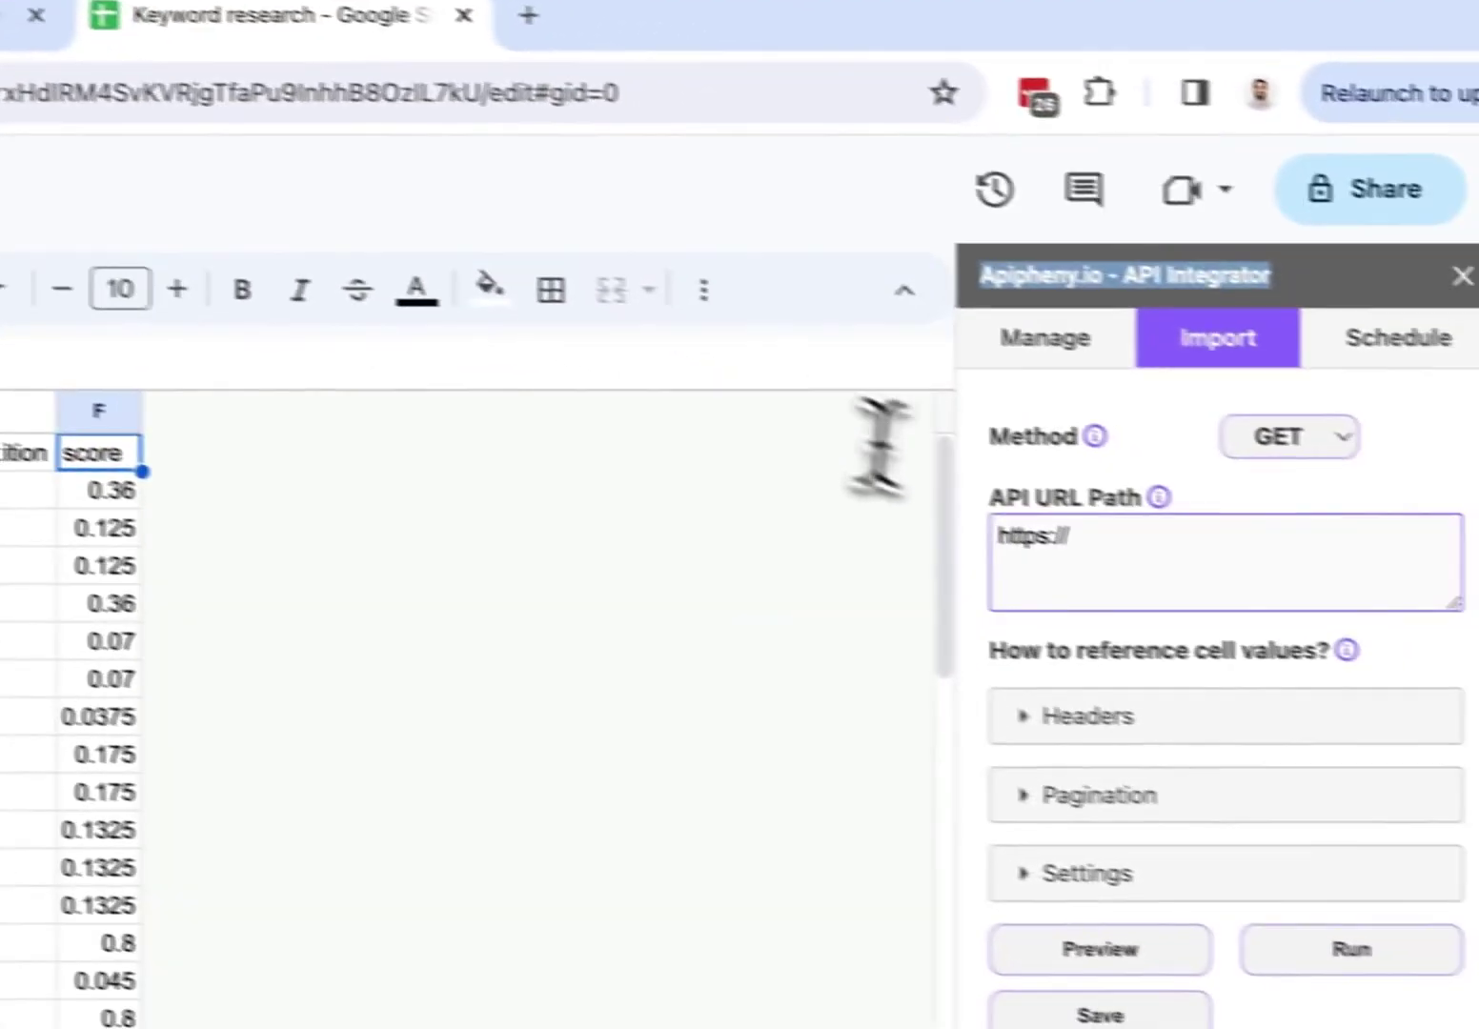
{"action": "left_click_drag", "start_coordinate": [1383, 660], "coordinate": [1307, 660]}
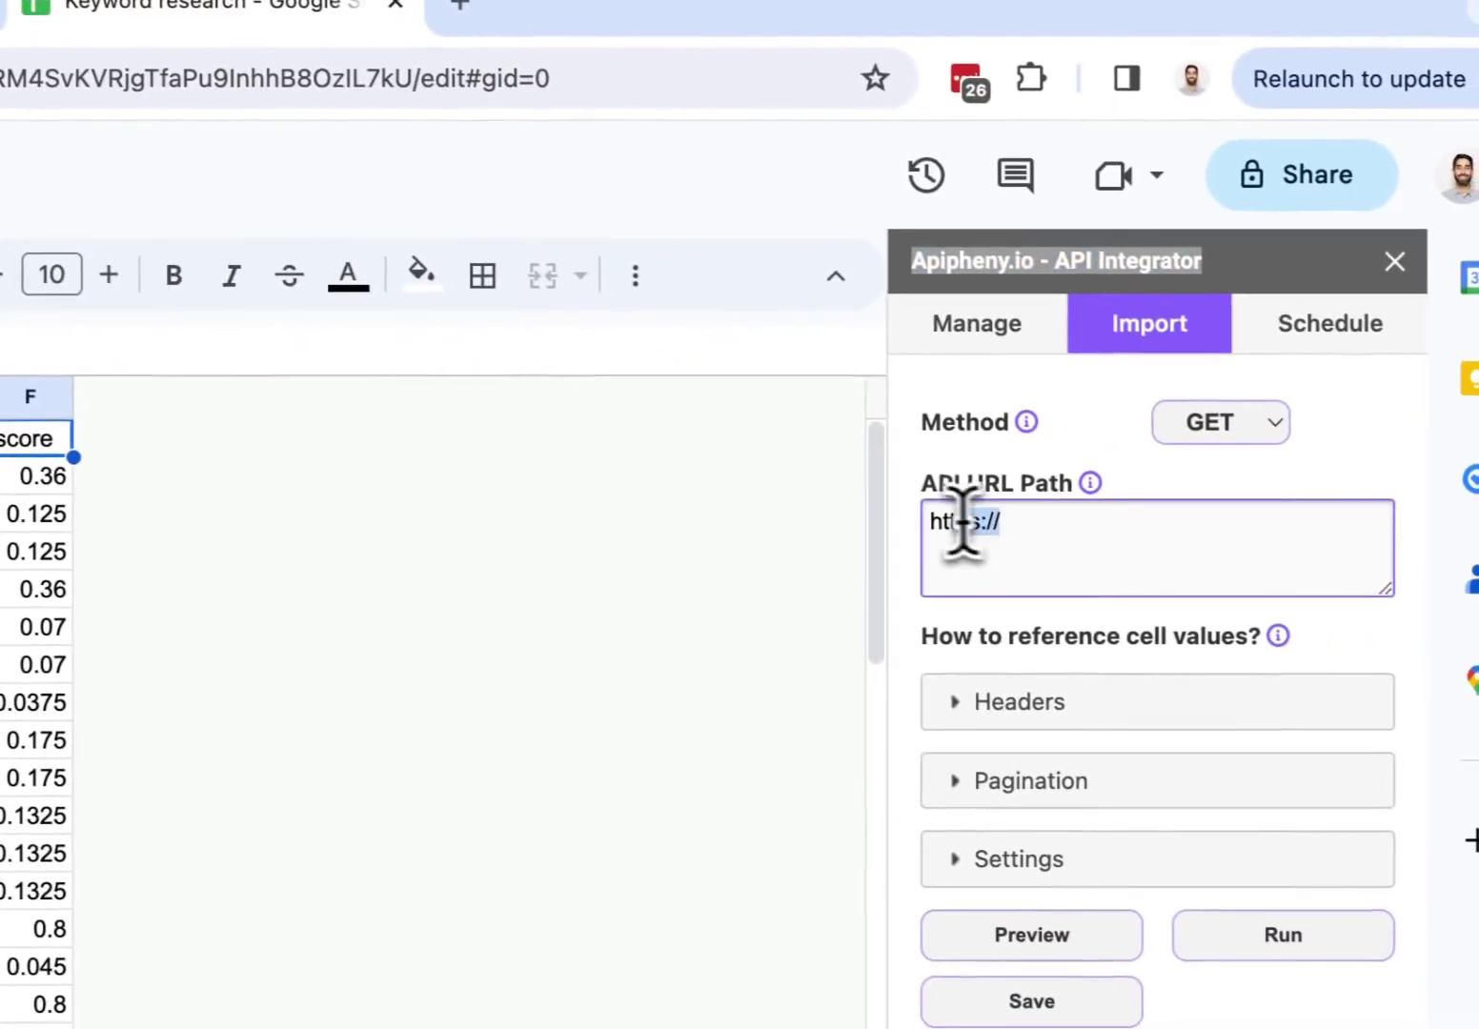
{"action": "left_click", "coordinate": [981, 693]}
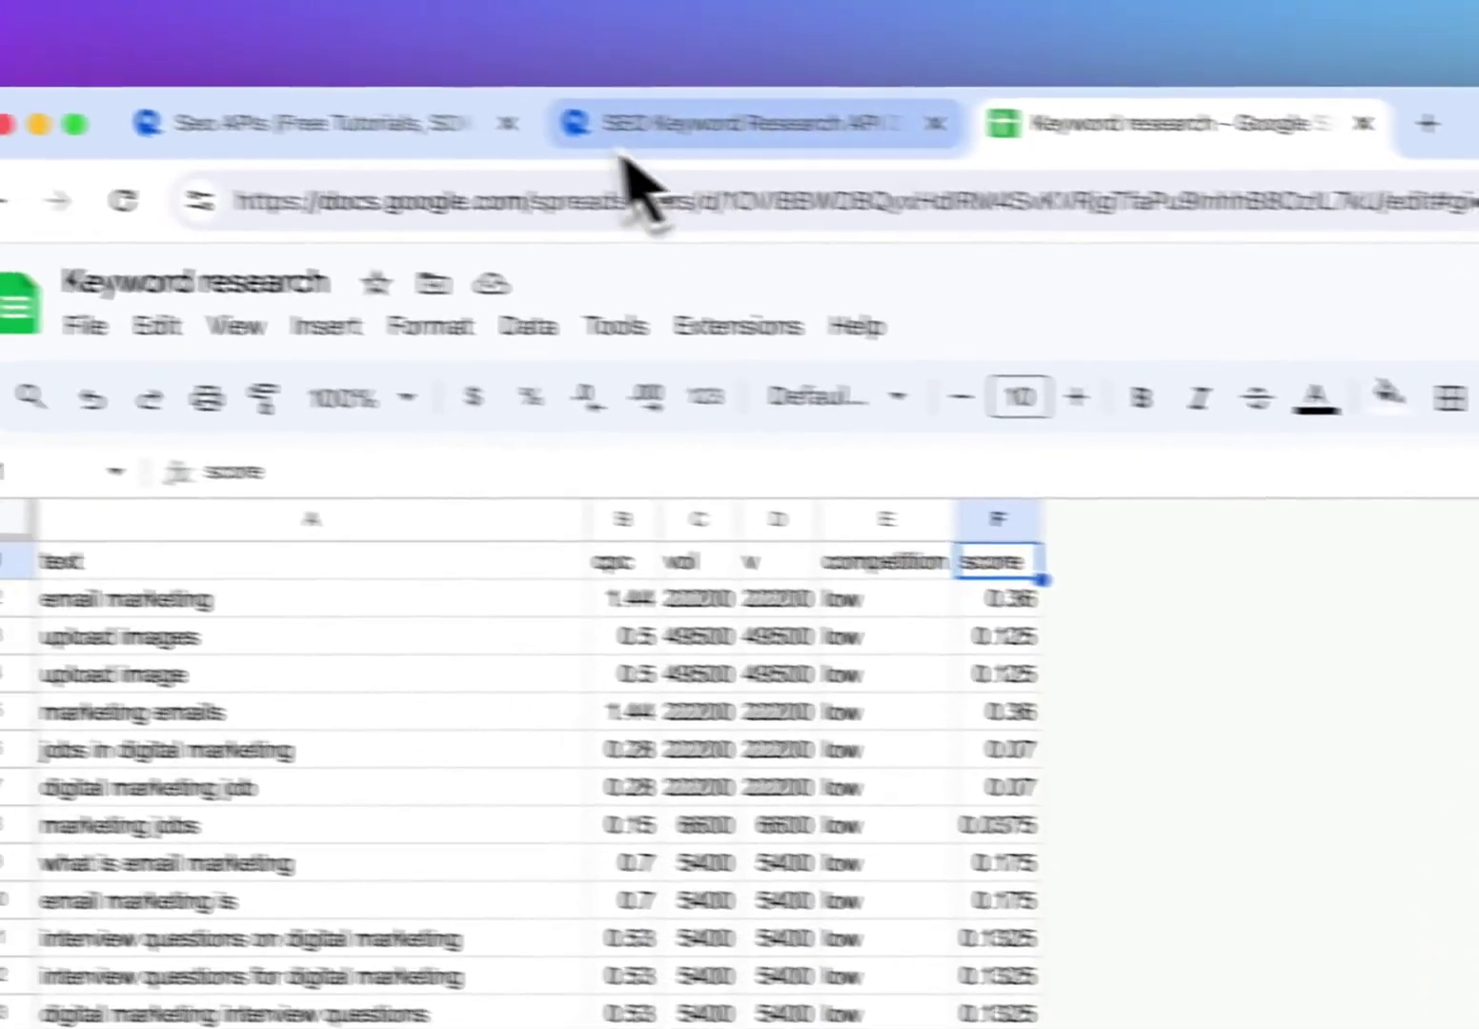
Confirm GET as the request method in Apipheny's import form
{"action": "left_click", "coordinate": [621, 155]}
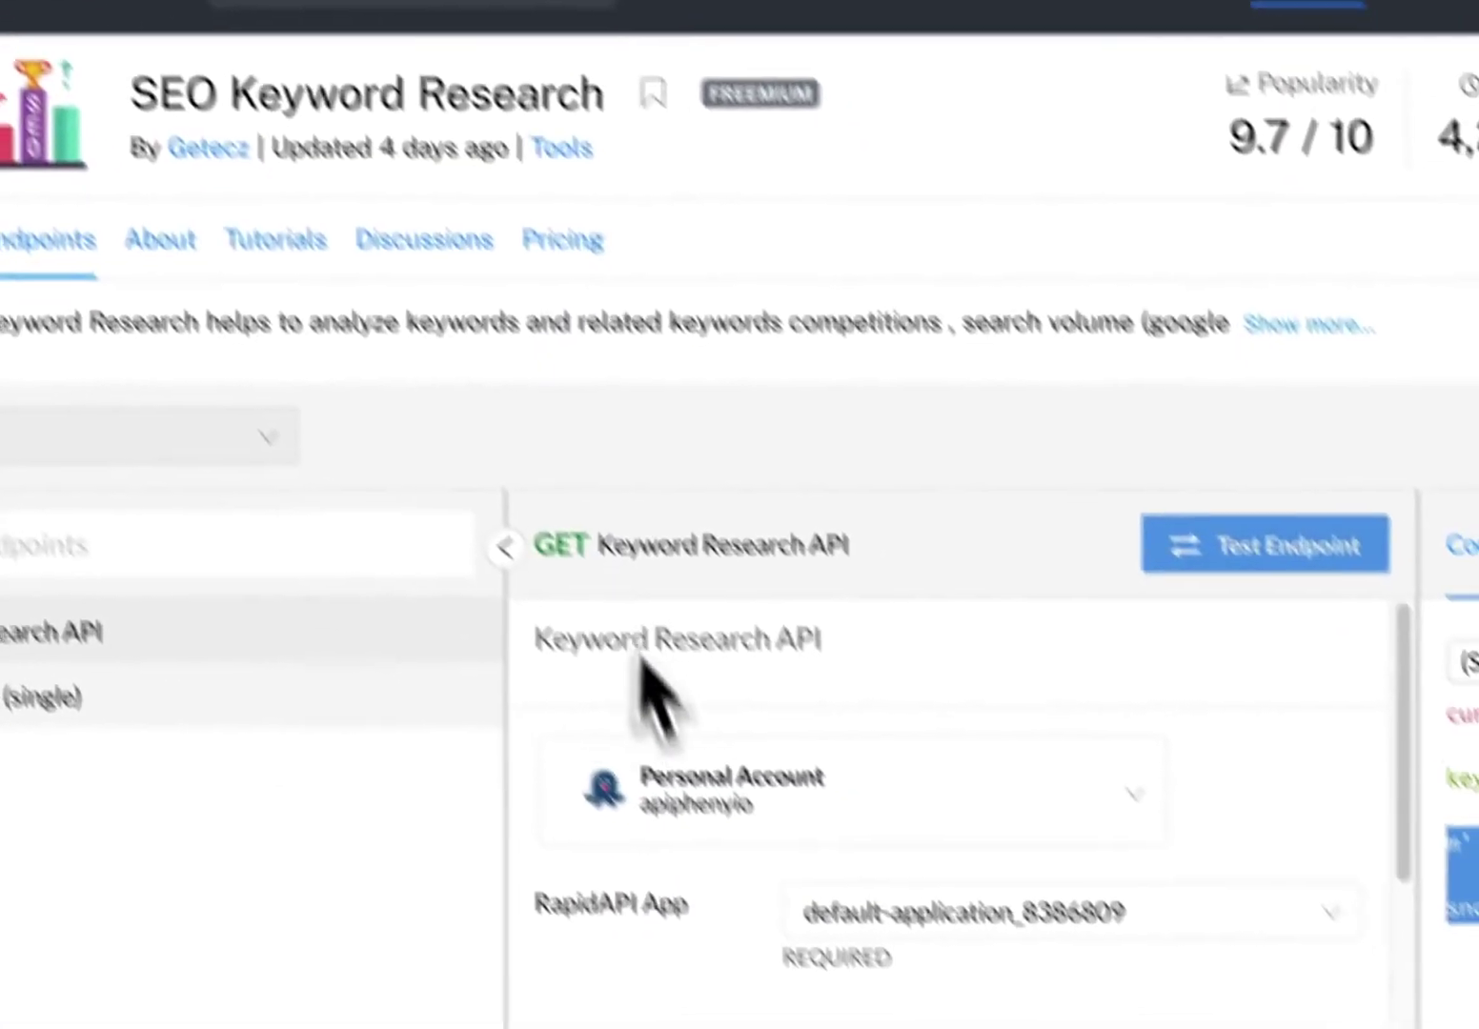
{"action": "left_click_drag", "start_coordinate": [990, 703], "coordinate": [818, 588]}
{"action": "left_click", "coordinate": [732, 545]}
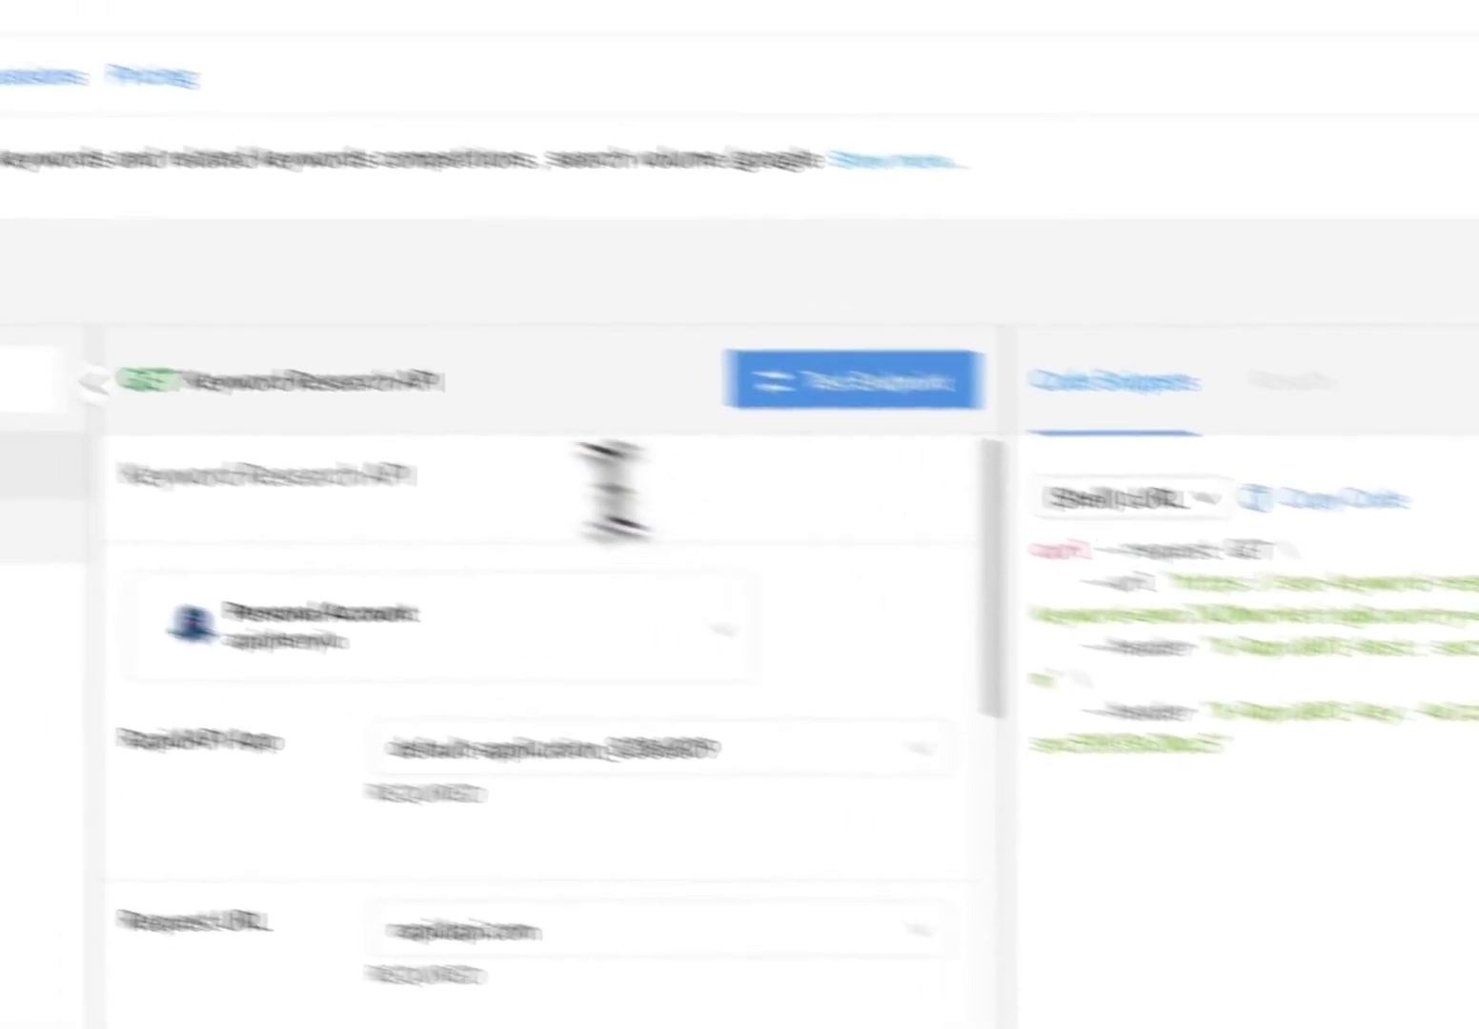
{"action": "left_click_drag", "start_coordinate": [184, 381], "coordinate": [390, 384]}
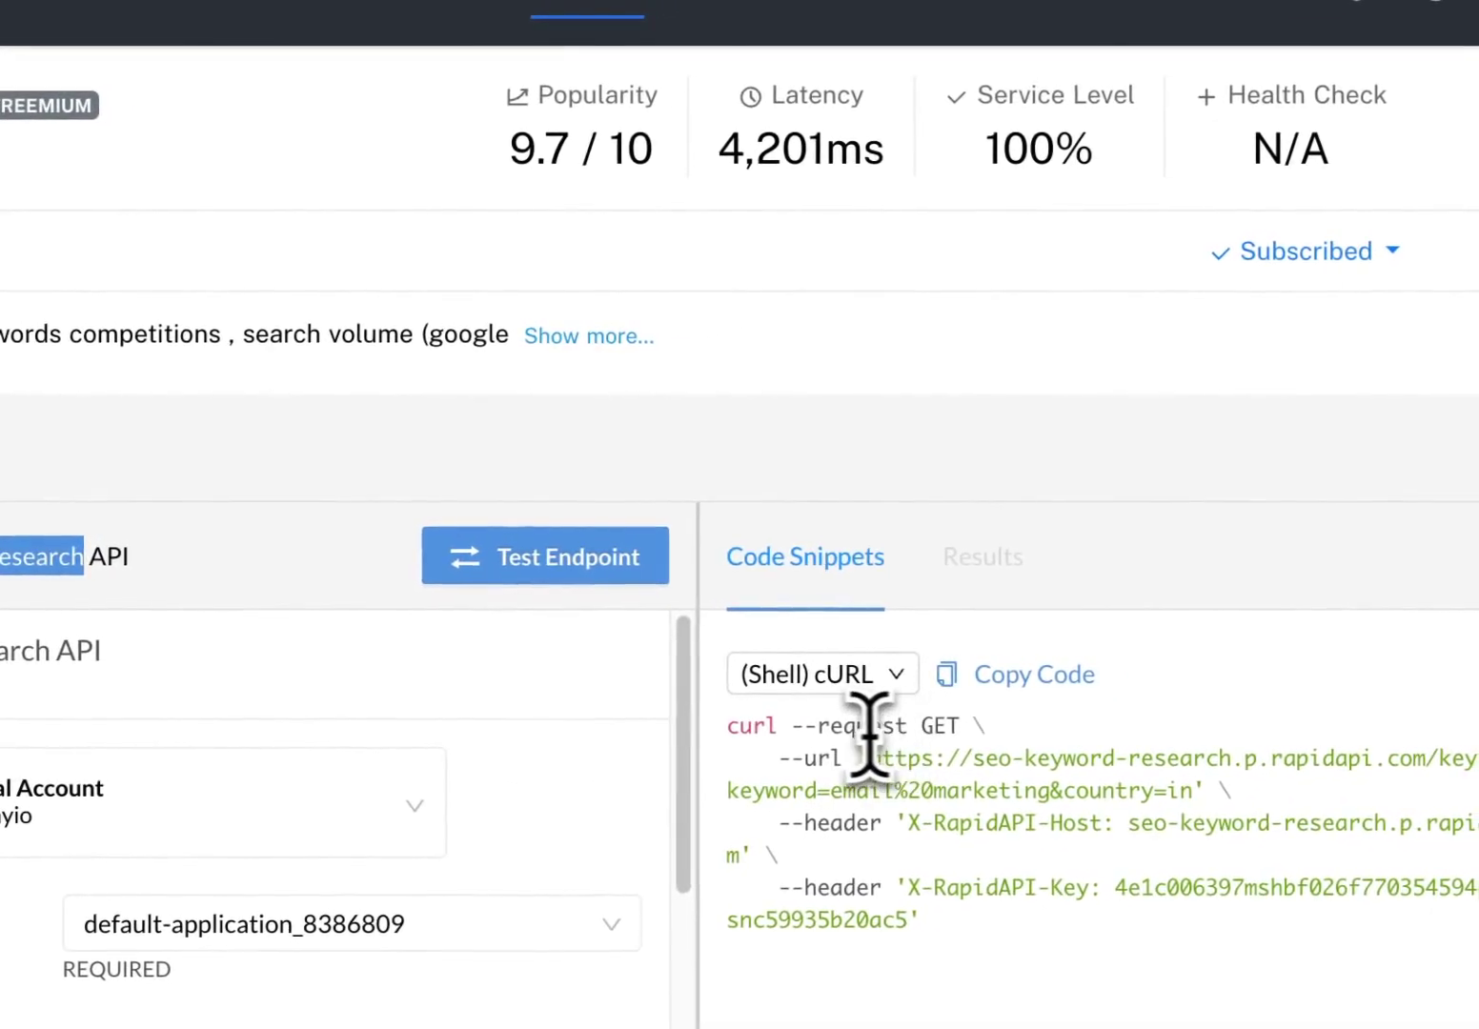
{"action": "left_click_drag", "start_coordinate": [853, 729], "coordinate": [962, 729]}
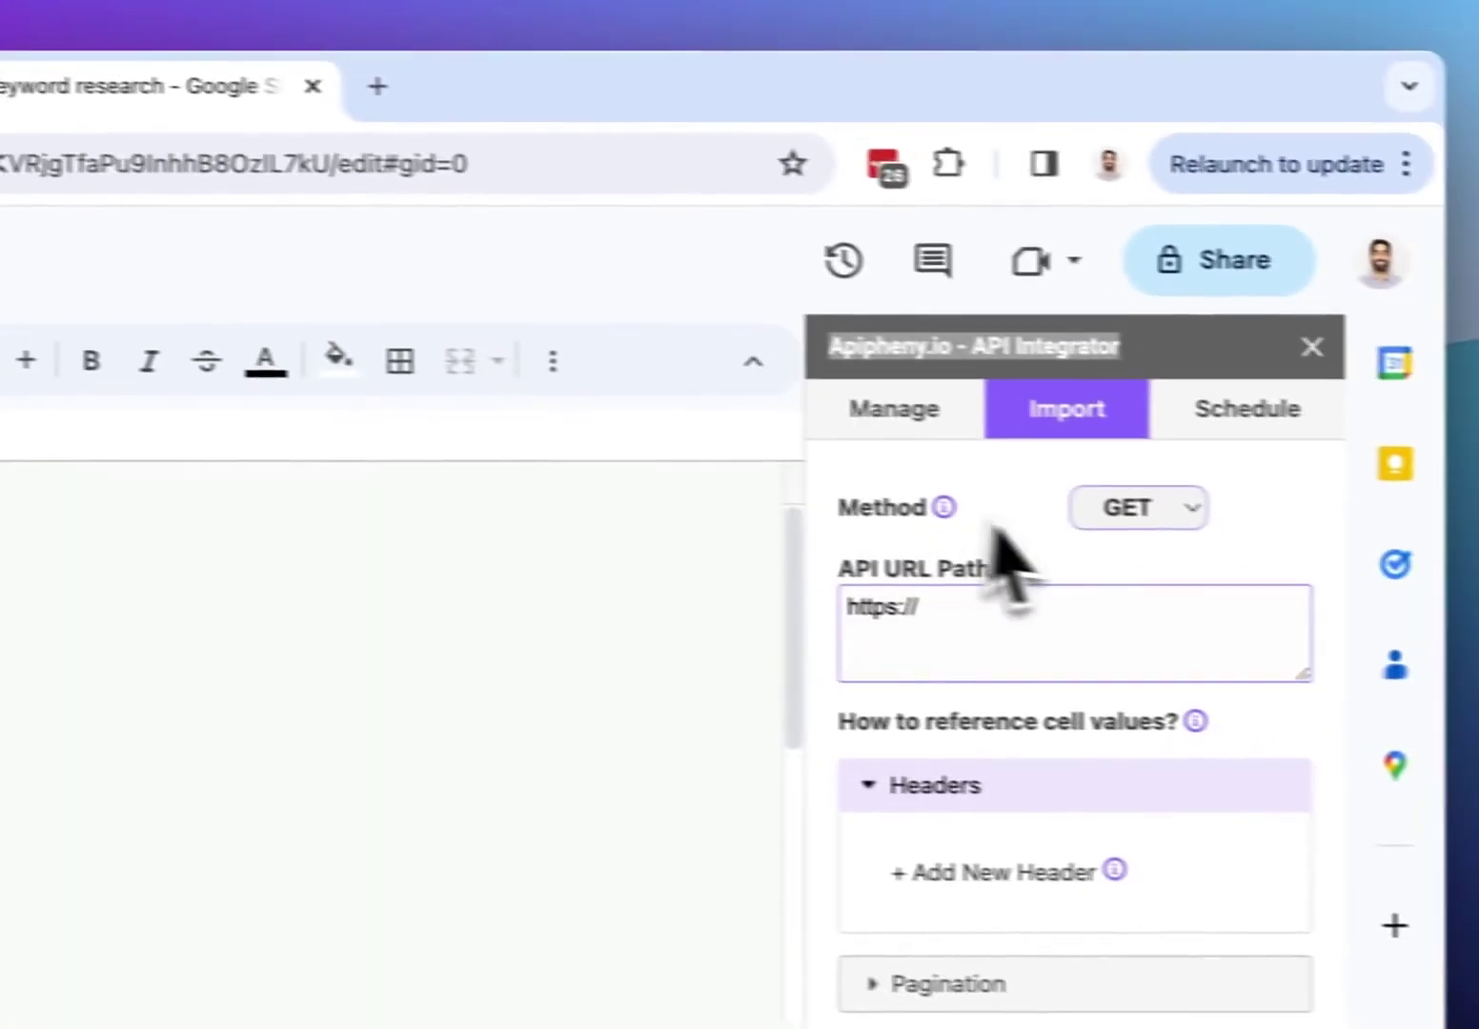
{"action": "left_click", "coordinate": [1072, 507]}
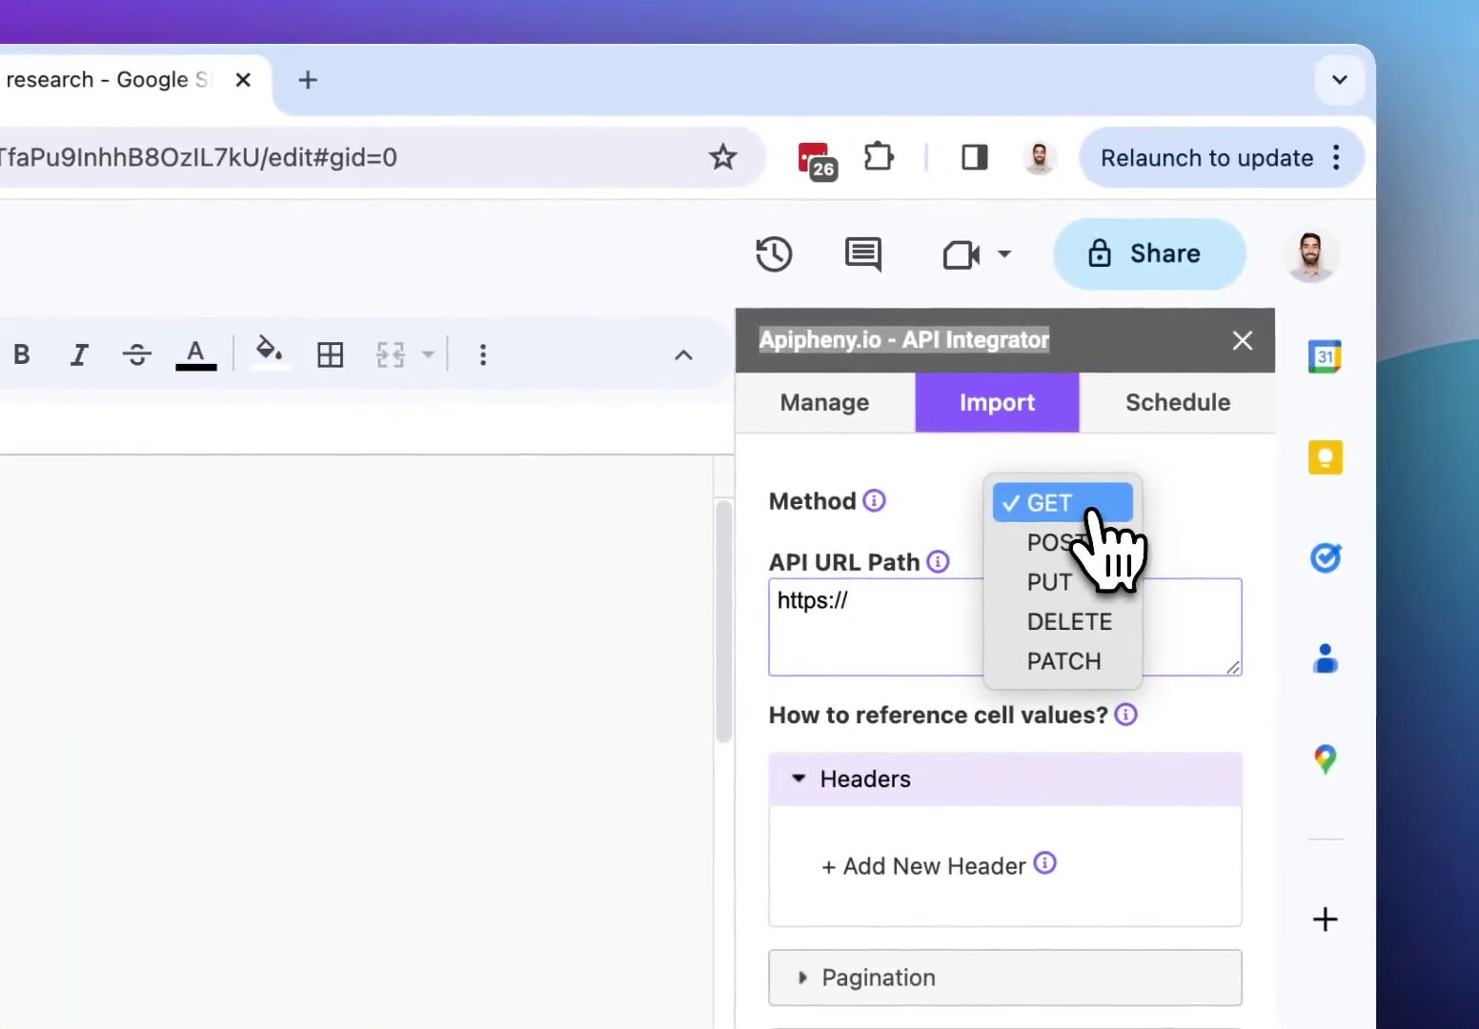
{"action": "left_click", "coordinate": [1082, 515]}
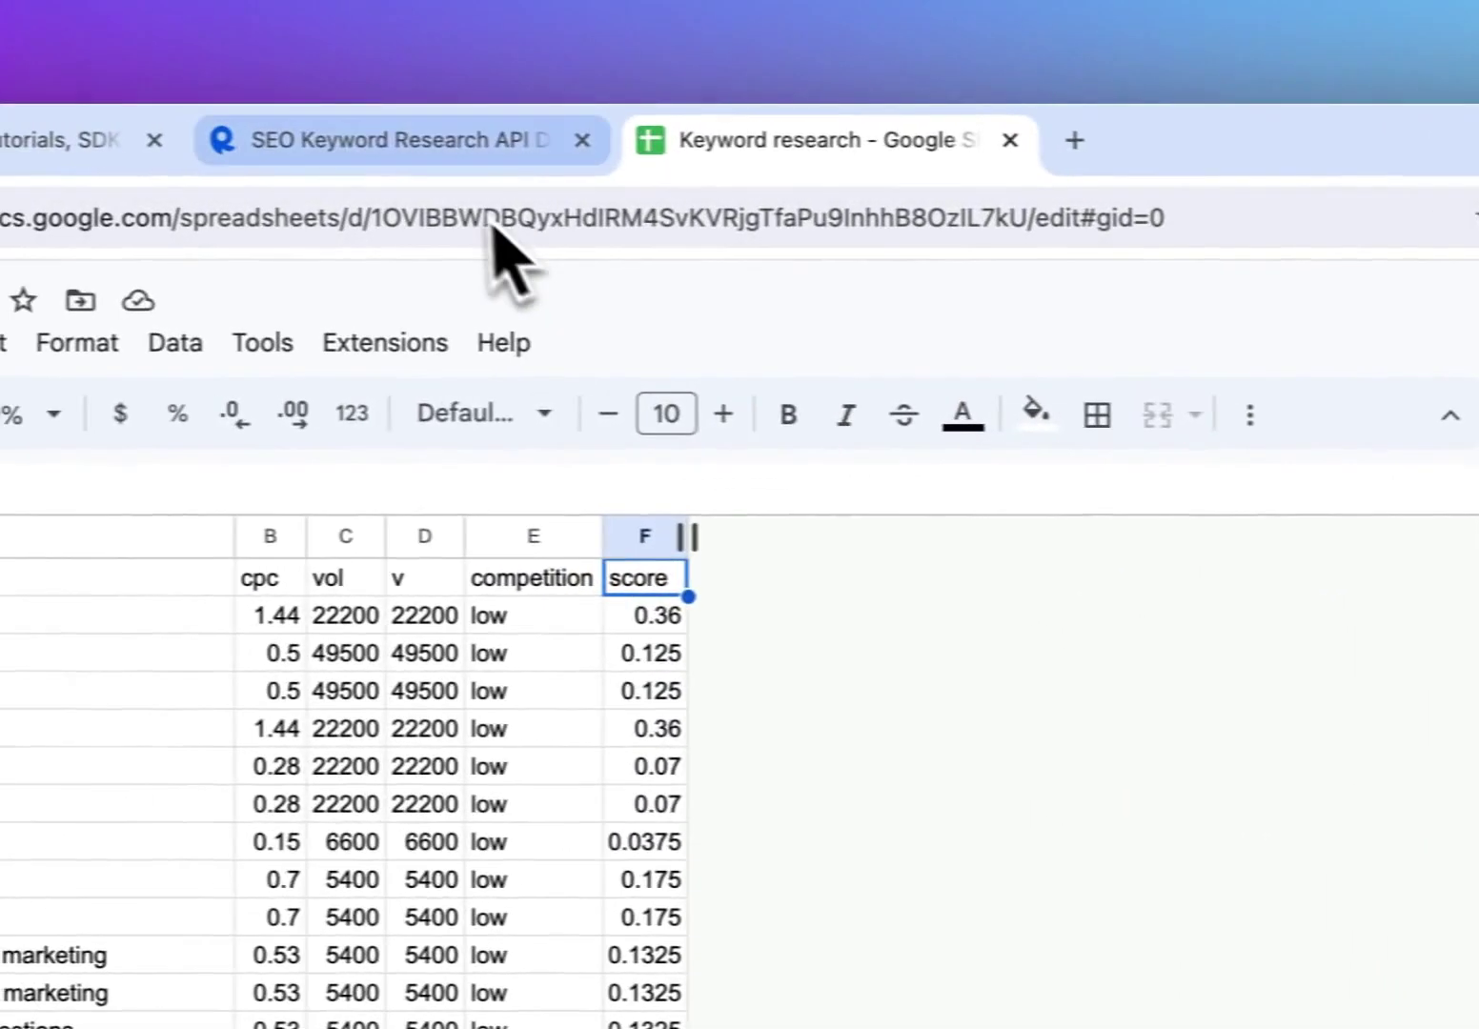
Select and copy the keynew.php request URL from RapidAPI's cURL snippet
{"action": "left_click", "coordinate": [181, 131]}
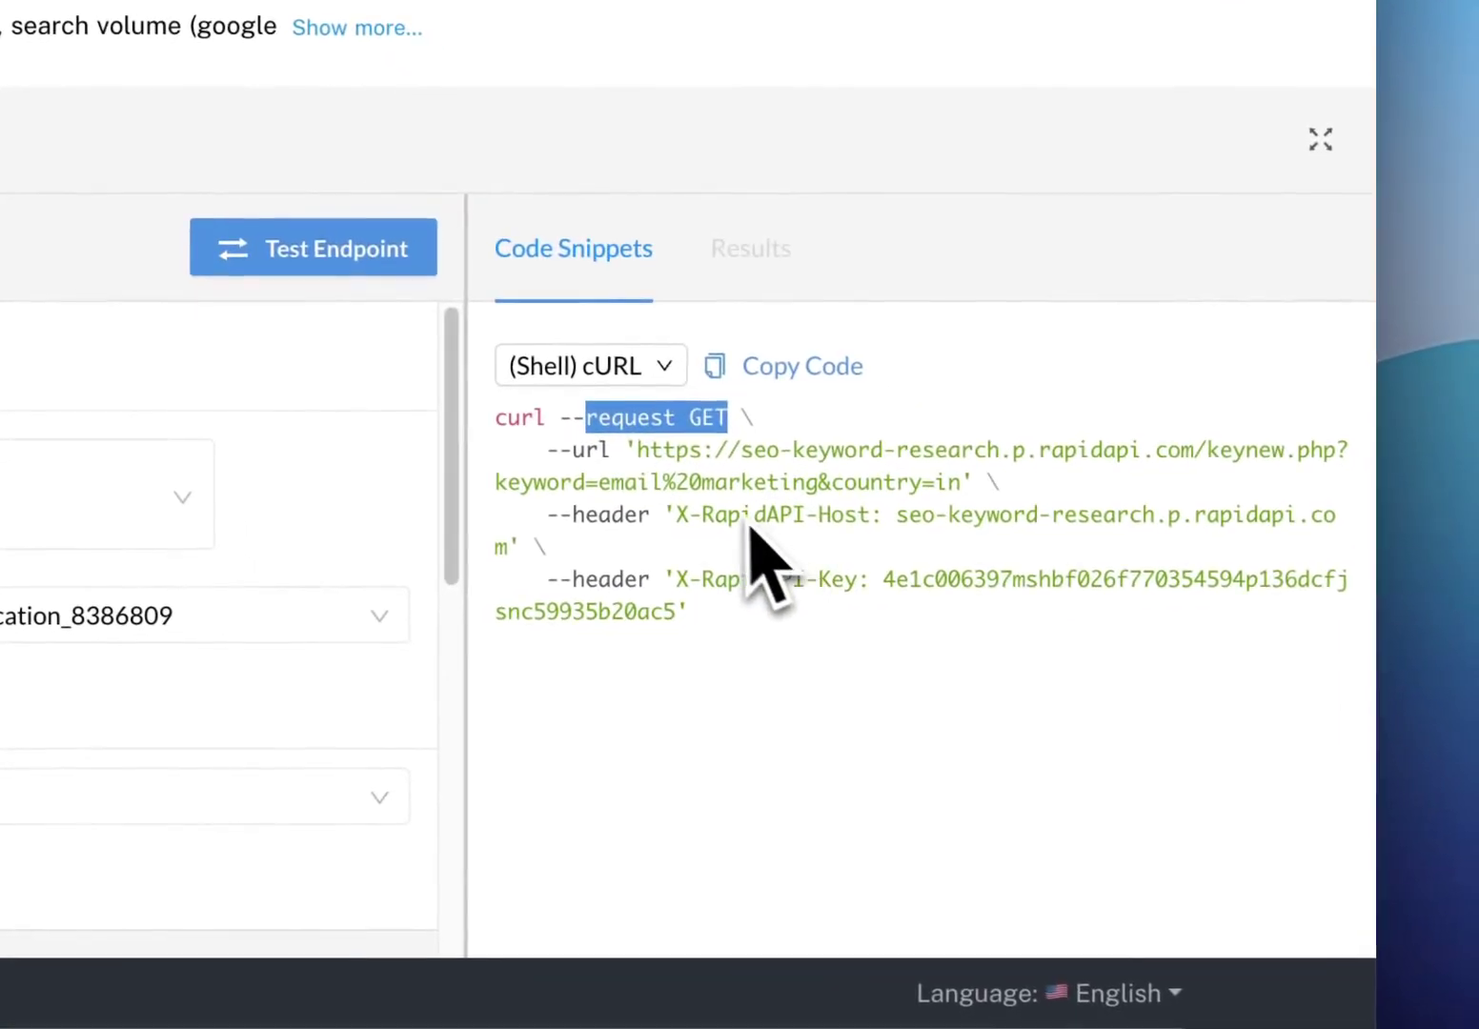
{"action": "left_click", "coordinate": [644, 451]}
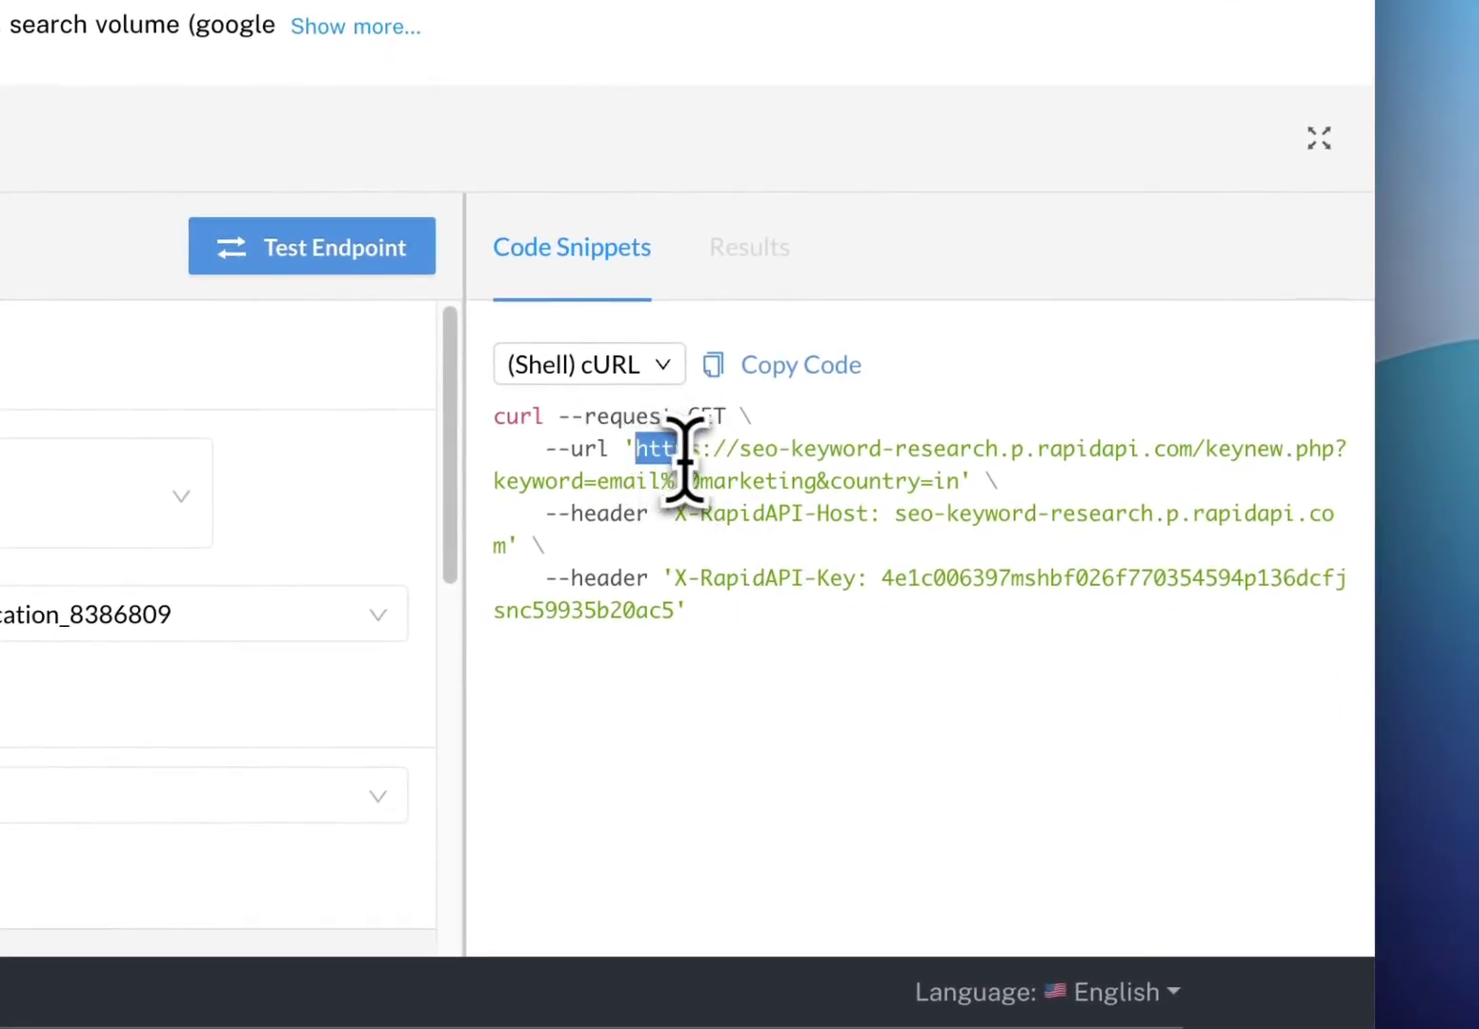
{"action": "left_click_drag", "start_coordinate": [686, 457], "coordinate": [913, 490]}
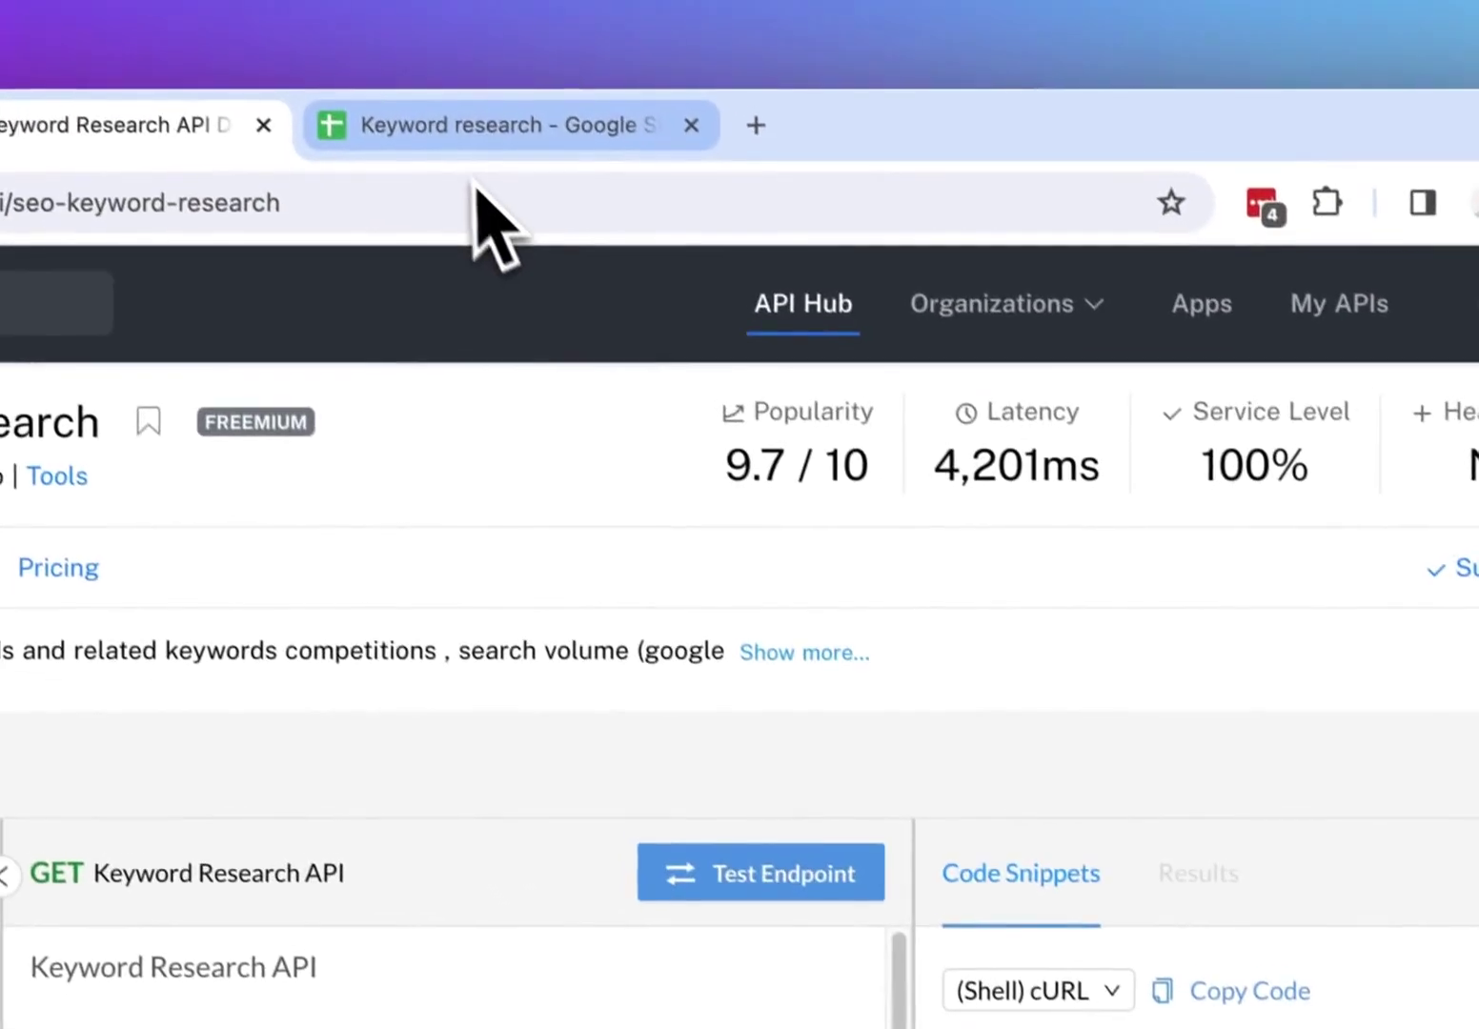
Paste the keynew.php 'email marketing', country 'in' URL into Apipheny's API URL and enlarge the box
{"action": "left_click", "coordinate": [476, 133]}
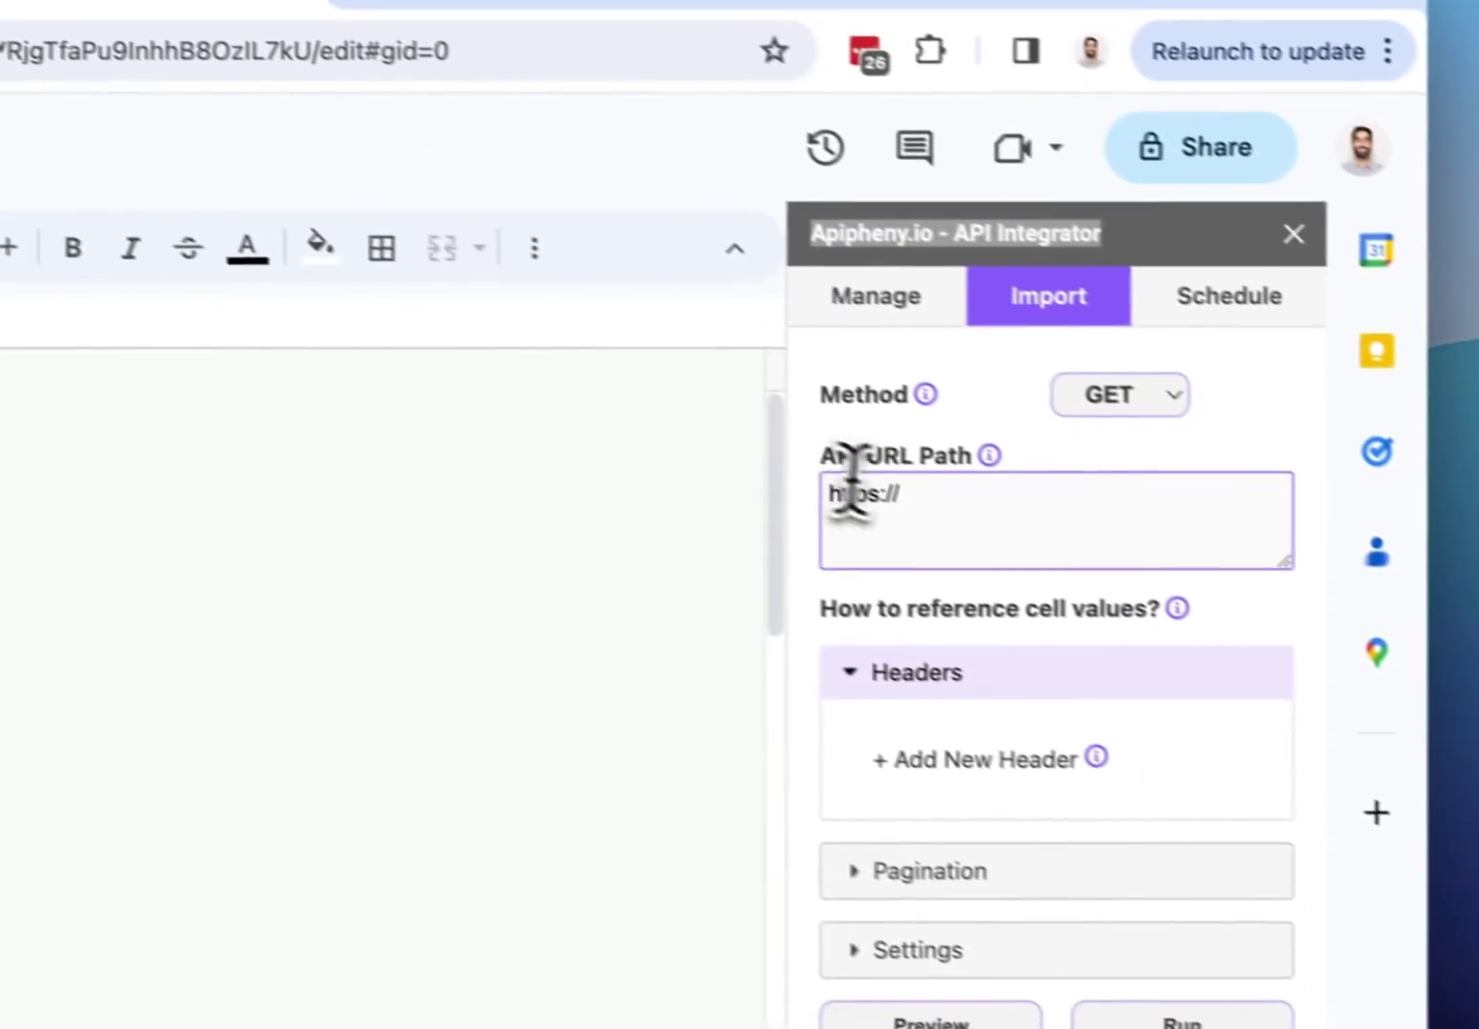
{"action": "left_click_drag", "start_coordinate": [1262, 640], "coordinate": [1186, 640]}
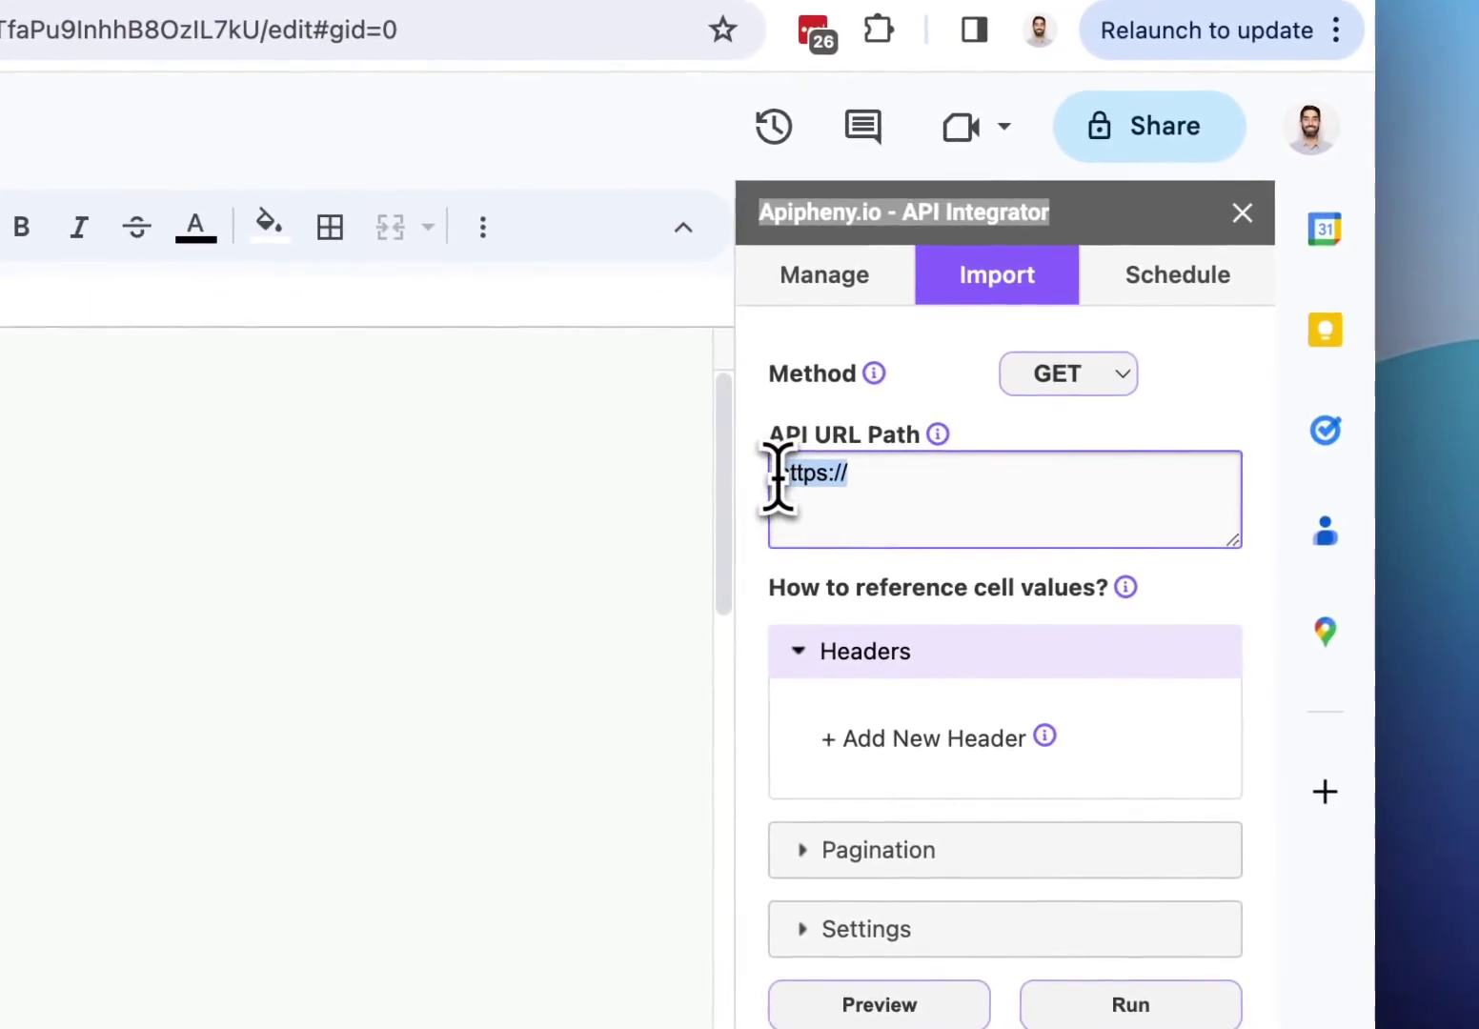
{"action": "type", "text": "https://seo-keyword-research.p.rapidapi.com/keynew.php?keyword=email%20marketing&country=in"}
{"action": "left_click_drag", "start_coordinate": [1233, 542], "coordinate": [1239, 580]}
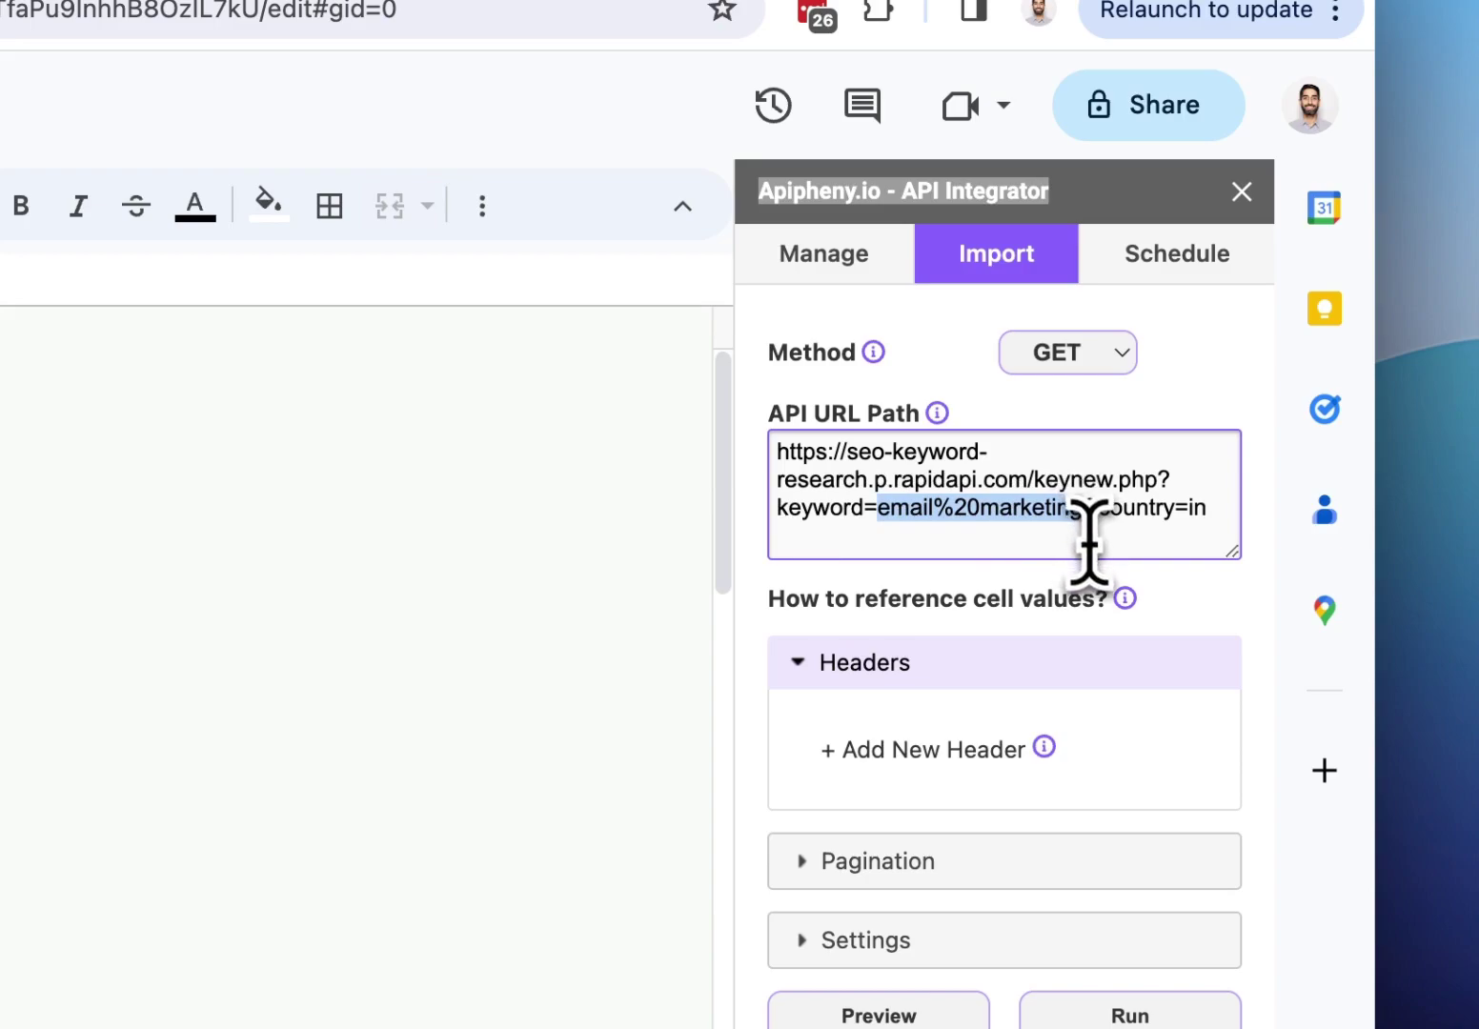
{"action": "left_click", "coordinate": [1190, 513]}
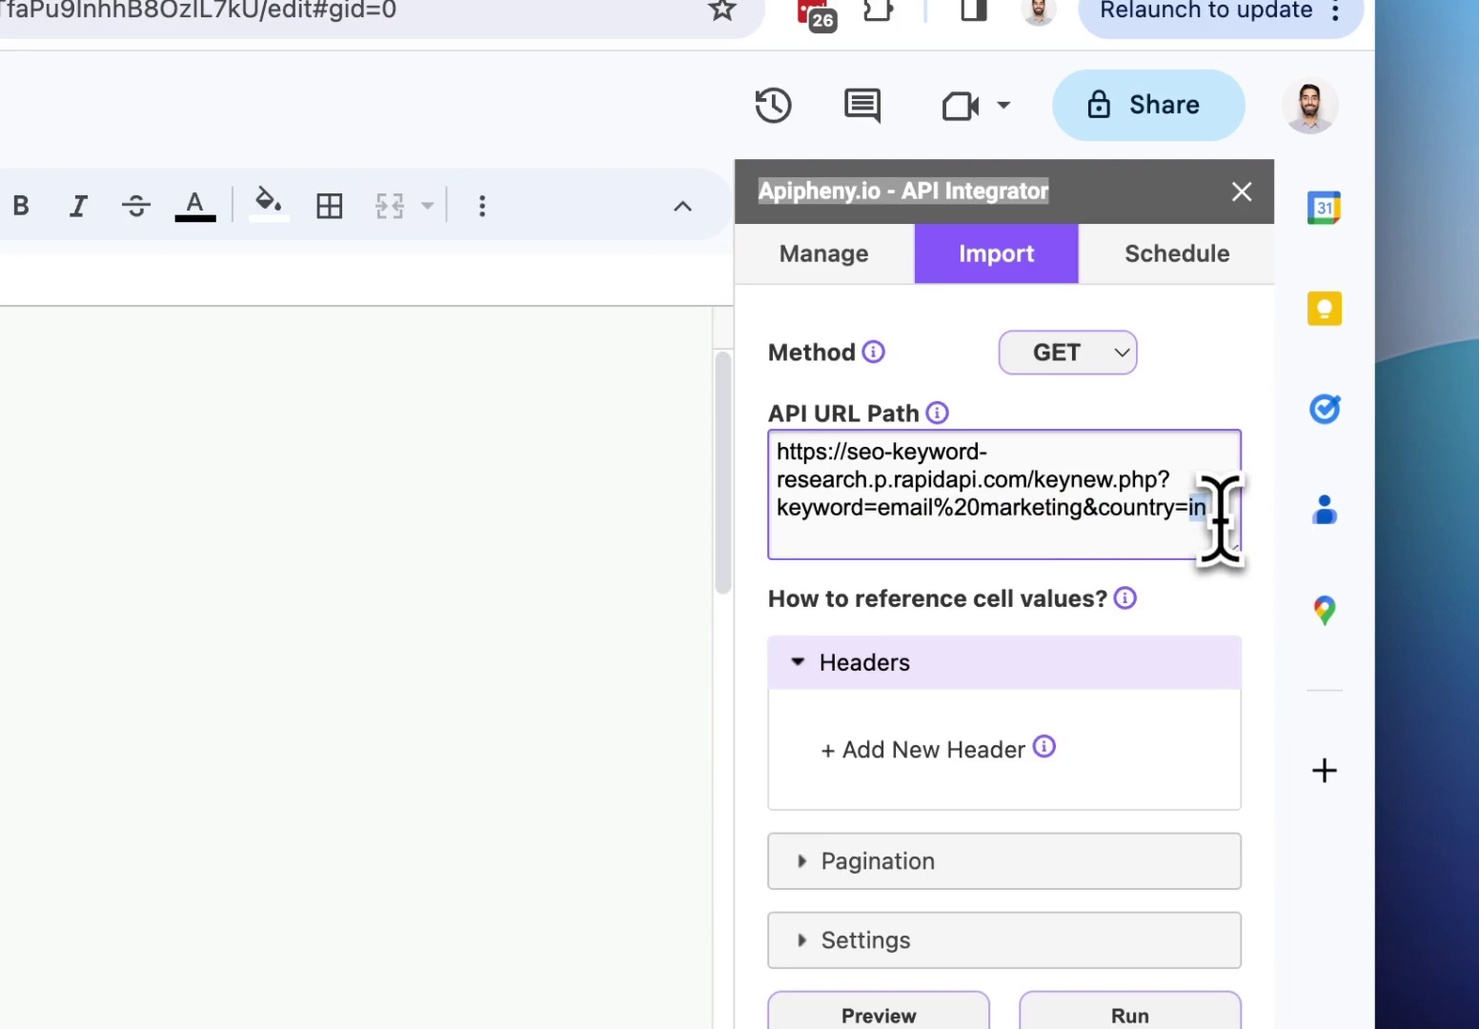
{"action": "double_click", "coordinate": [1196, 508]}
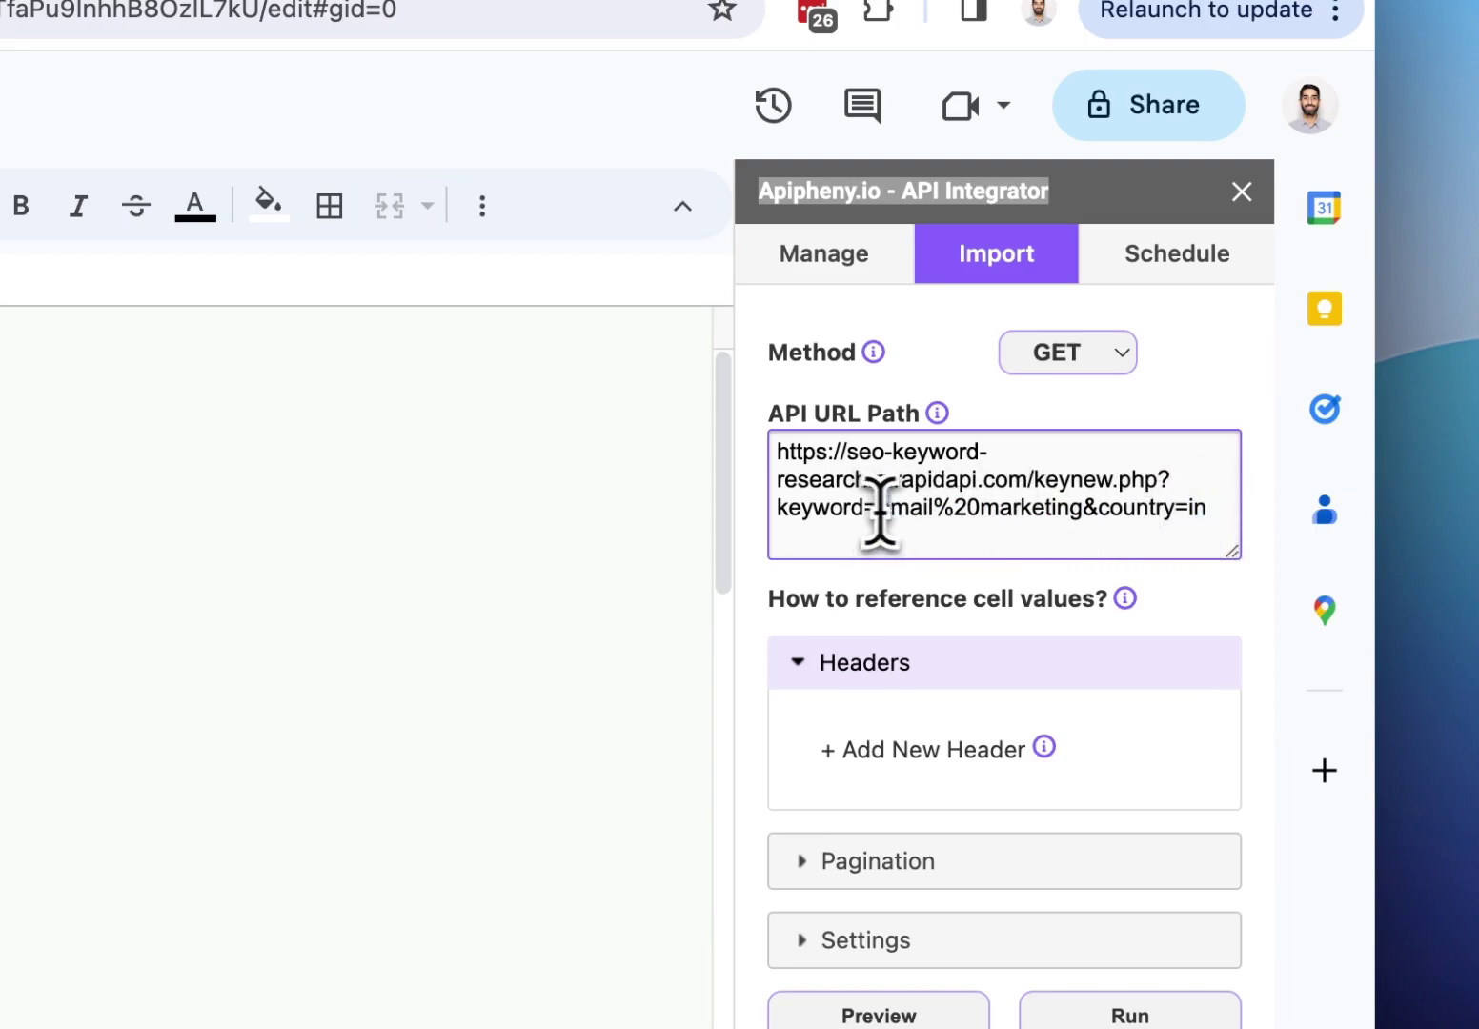
{"action": "left_click_drag", "start_coordinate": [877, 508], "coordinate": [1069, 508]}
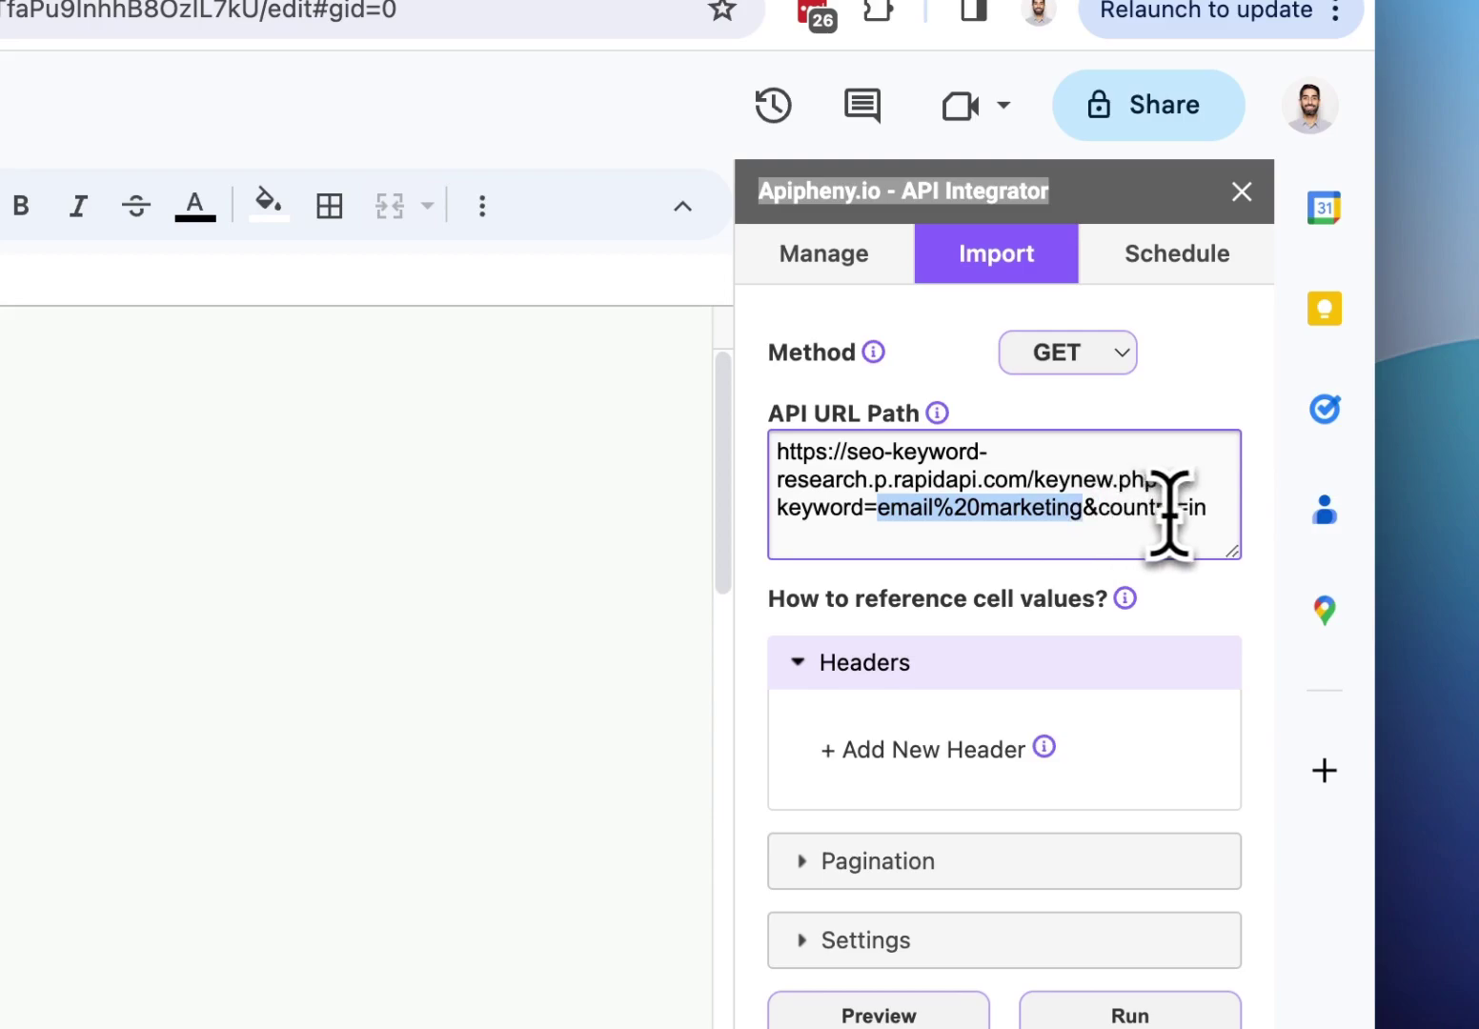
{"action": "double_click", "coordinate": [1202, 509]}
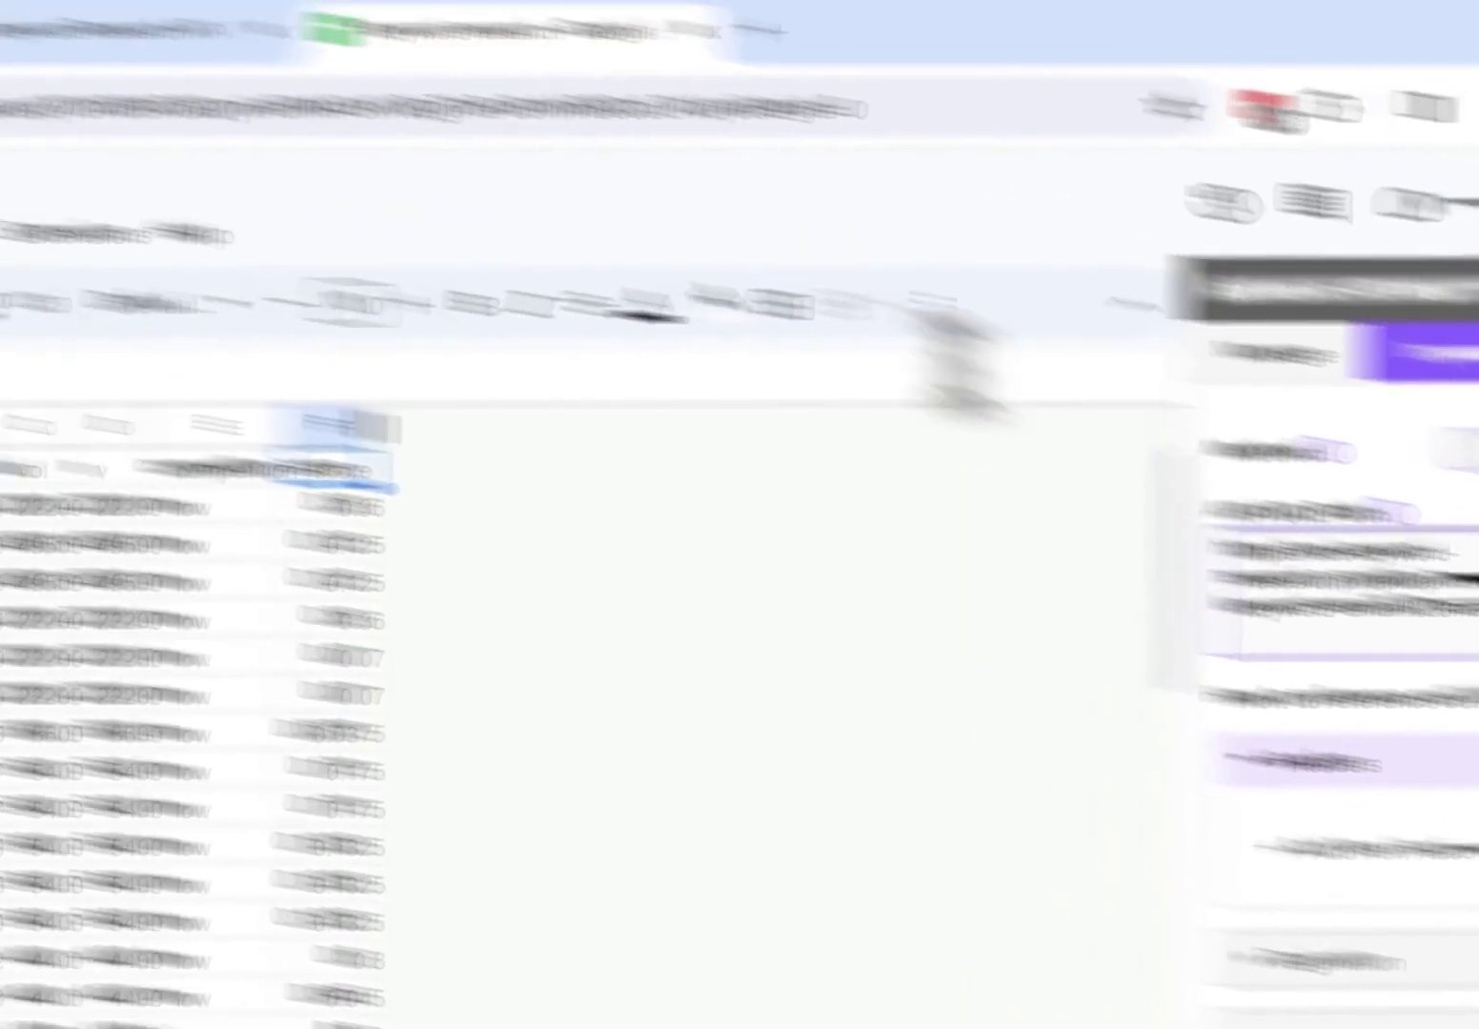
In RapidAPI's Required Parameters, change the keyword from 'email marketing' to 'google sheets'
{"action": "left_click", "coordinate": [844, 170]}
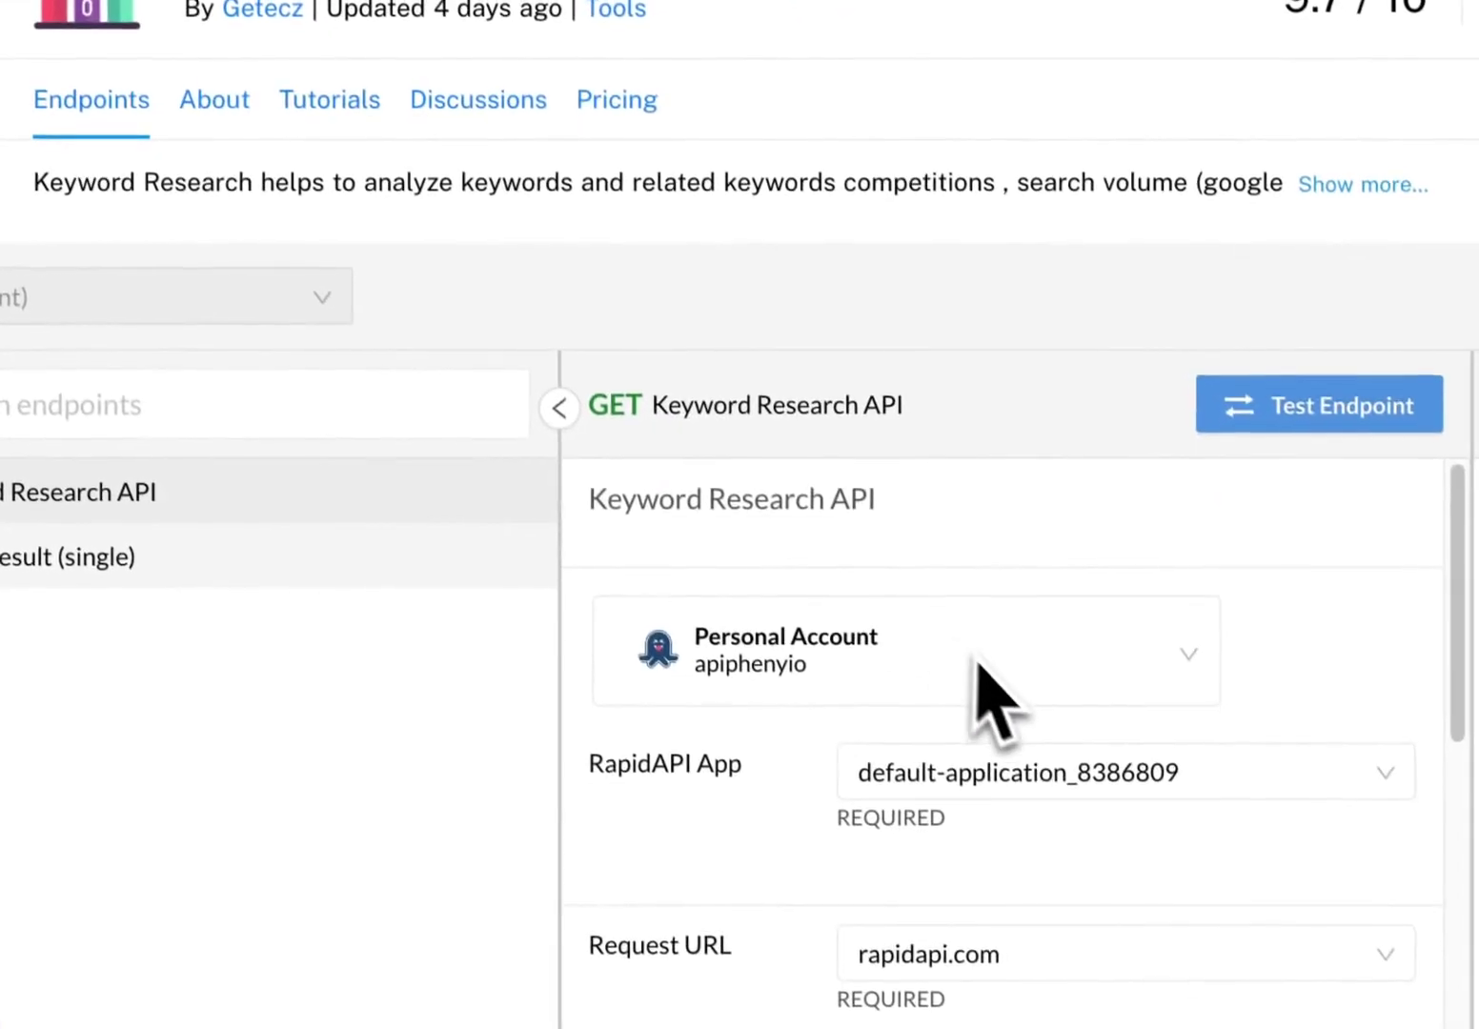
{"action": "scroll", "coordinate": [976, 670], "scroll_direction": "down", "scroll_amount": 7}
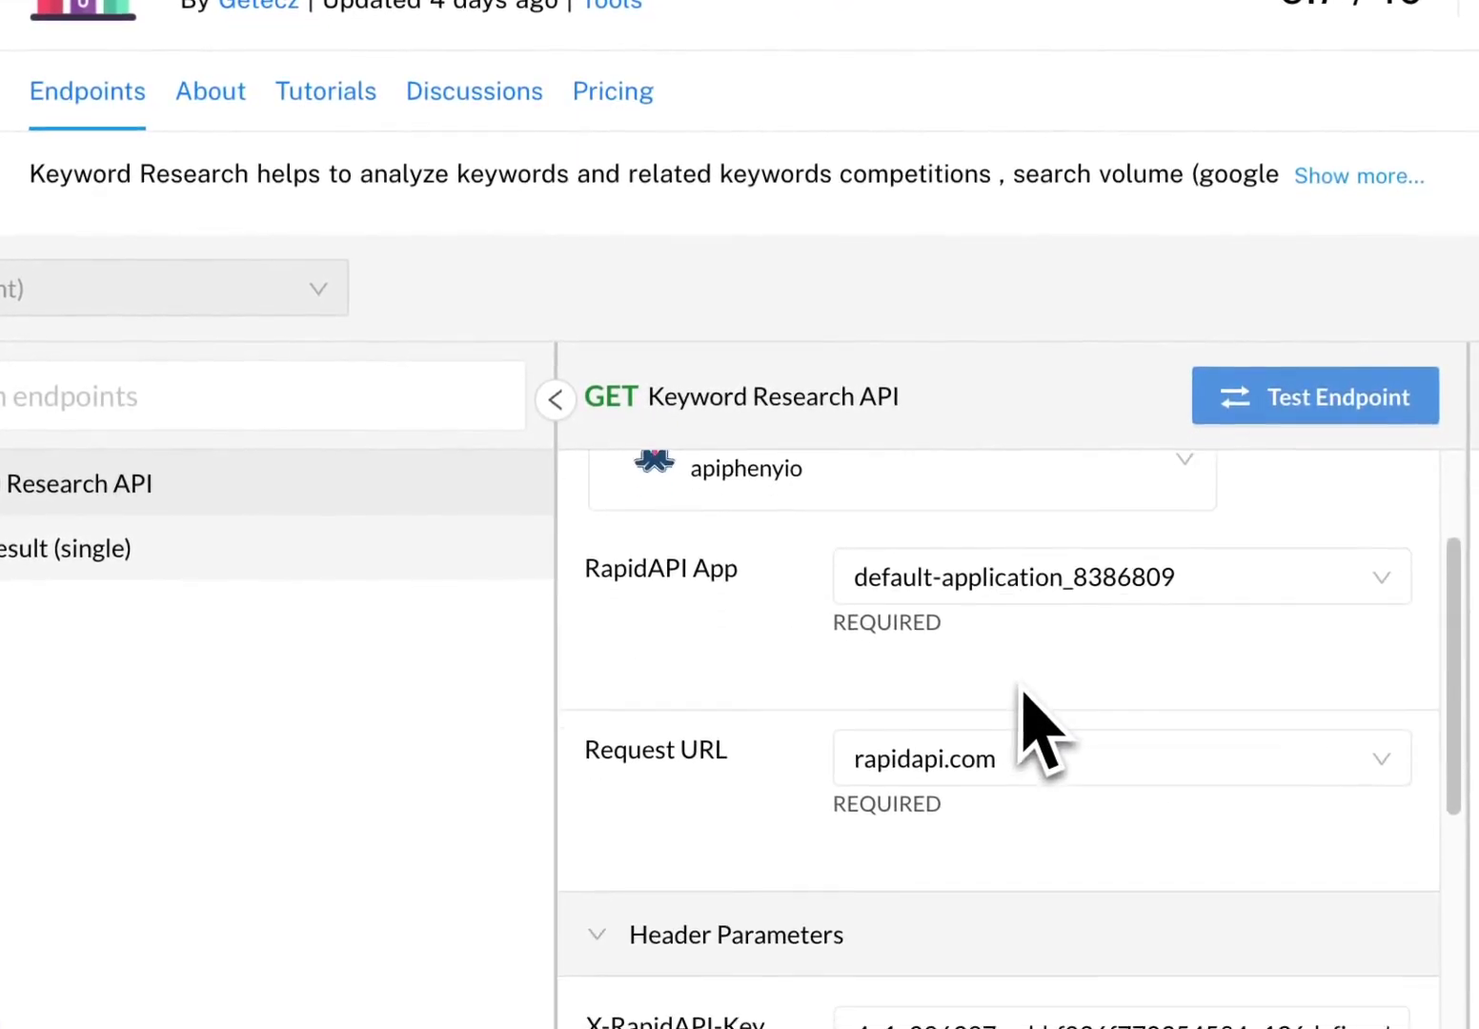
{"action": "scroll", "coordinate": [775, 604], "scroll_direction": "down", "scroll_amount": 2}
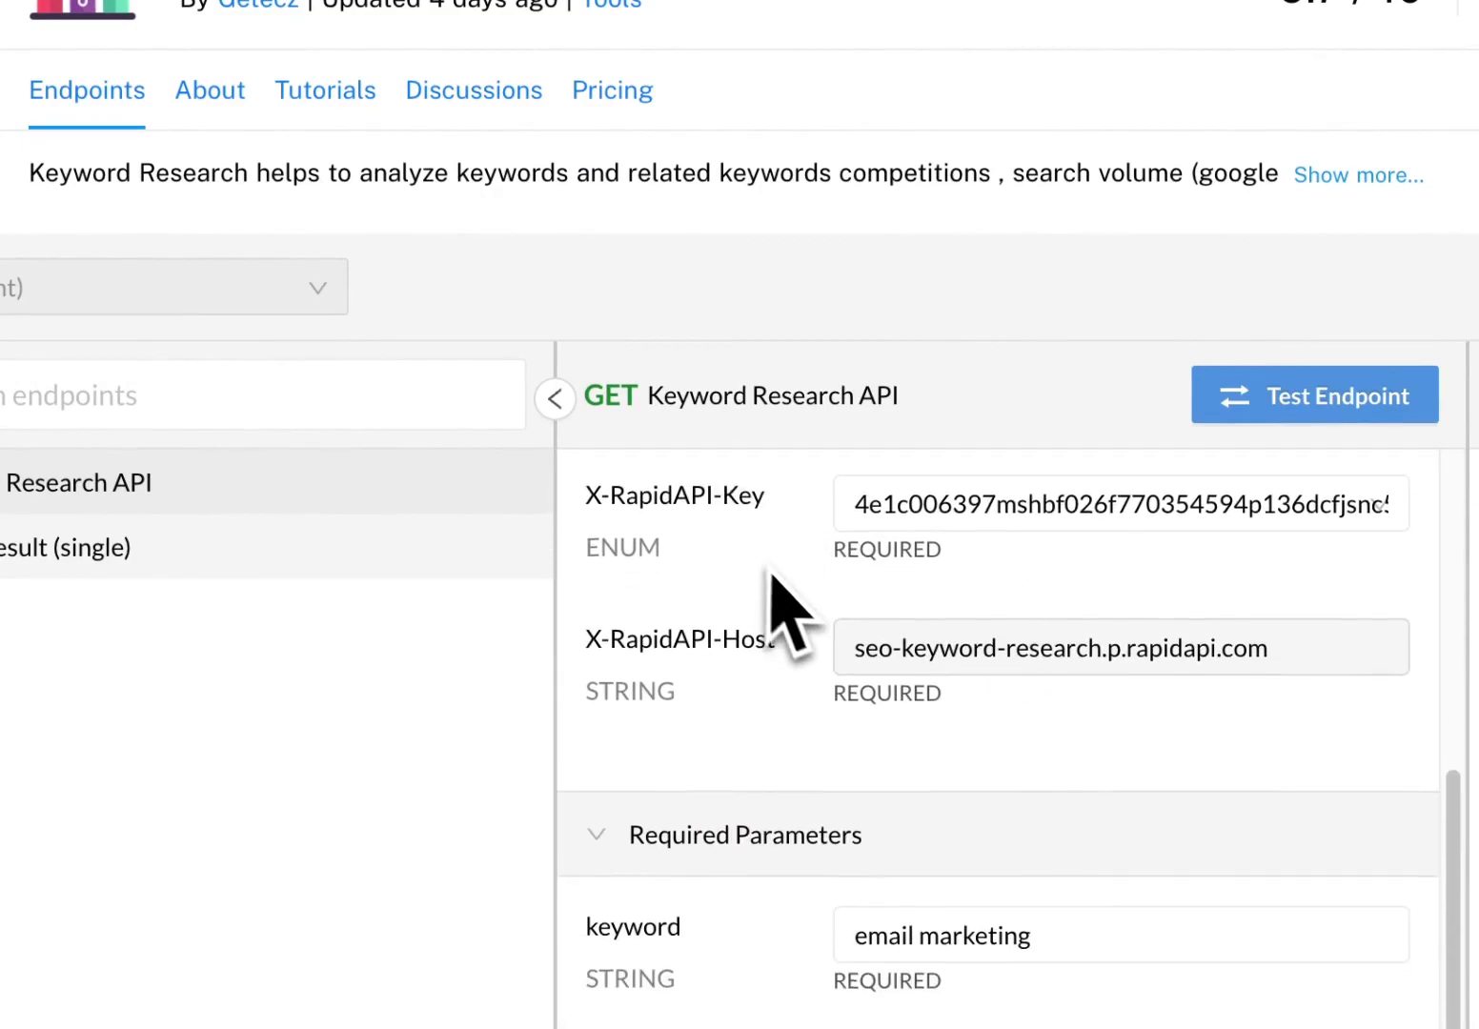
{"action": "left_click_drag", "start_coordinate": [644, 717], "coordinate": [877, 740]}
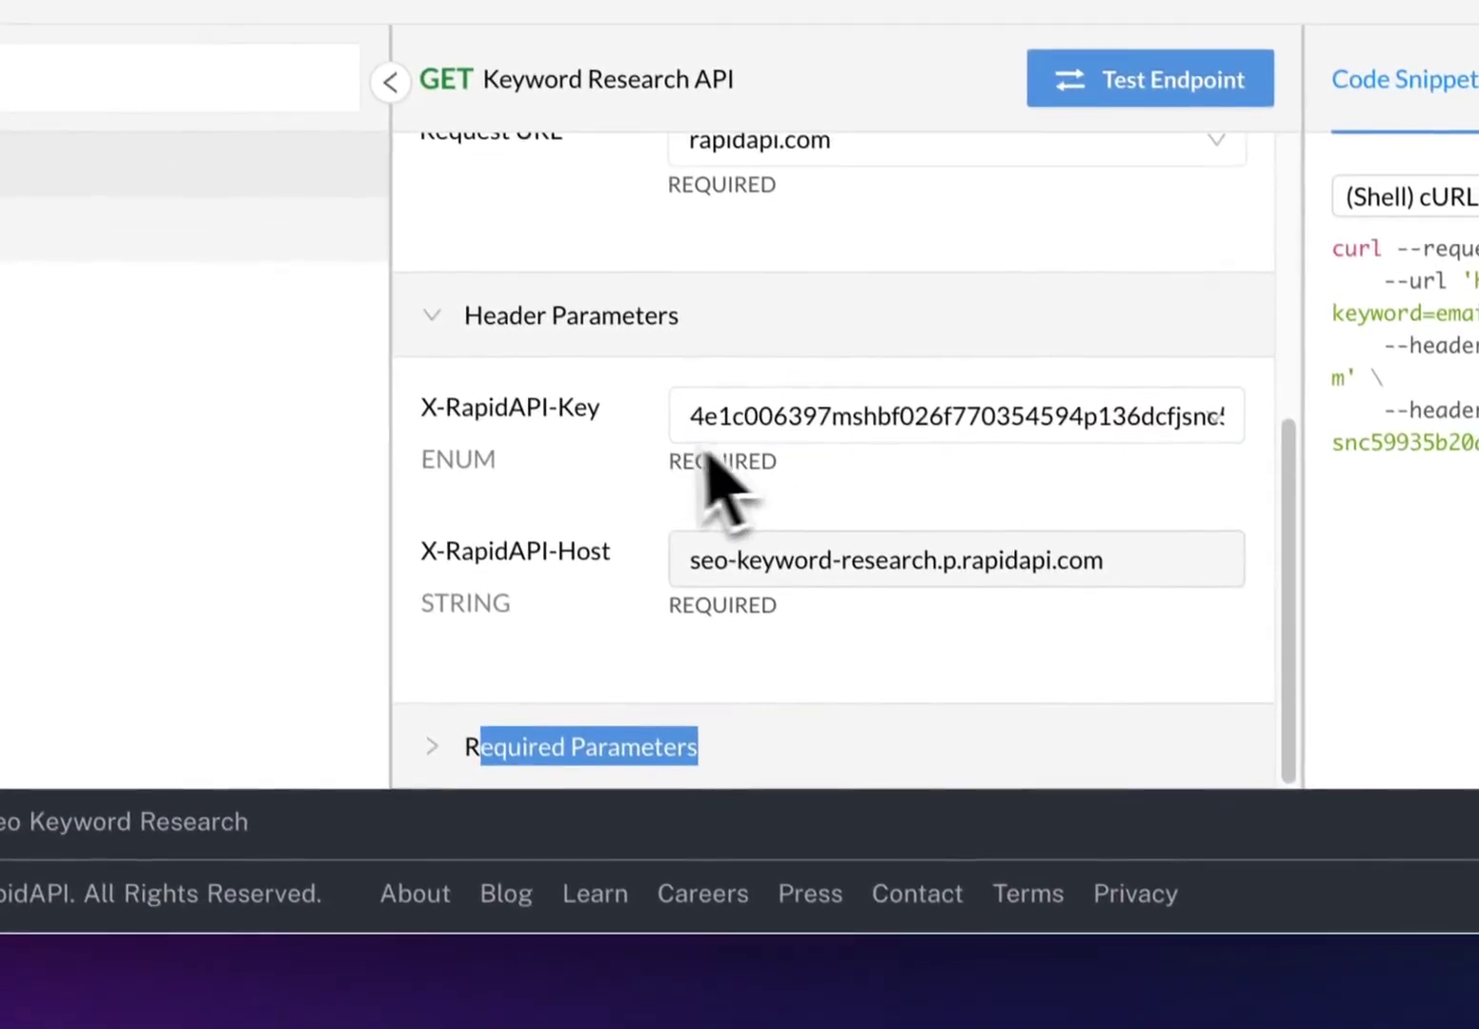
{"action": "left_click", "coordinate": [709, 747]}
{"action": "scroll", "coordinate": [798, 728], "scroll_direction": "down", "scroll_amount": 4}
{"action": "left_click", "coordinate": [892, 502]}
{"action": "left_click_drag", "start_coordinate": [887, 511], "coordinate": [662, 503]}
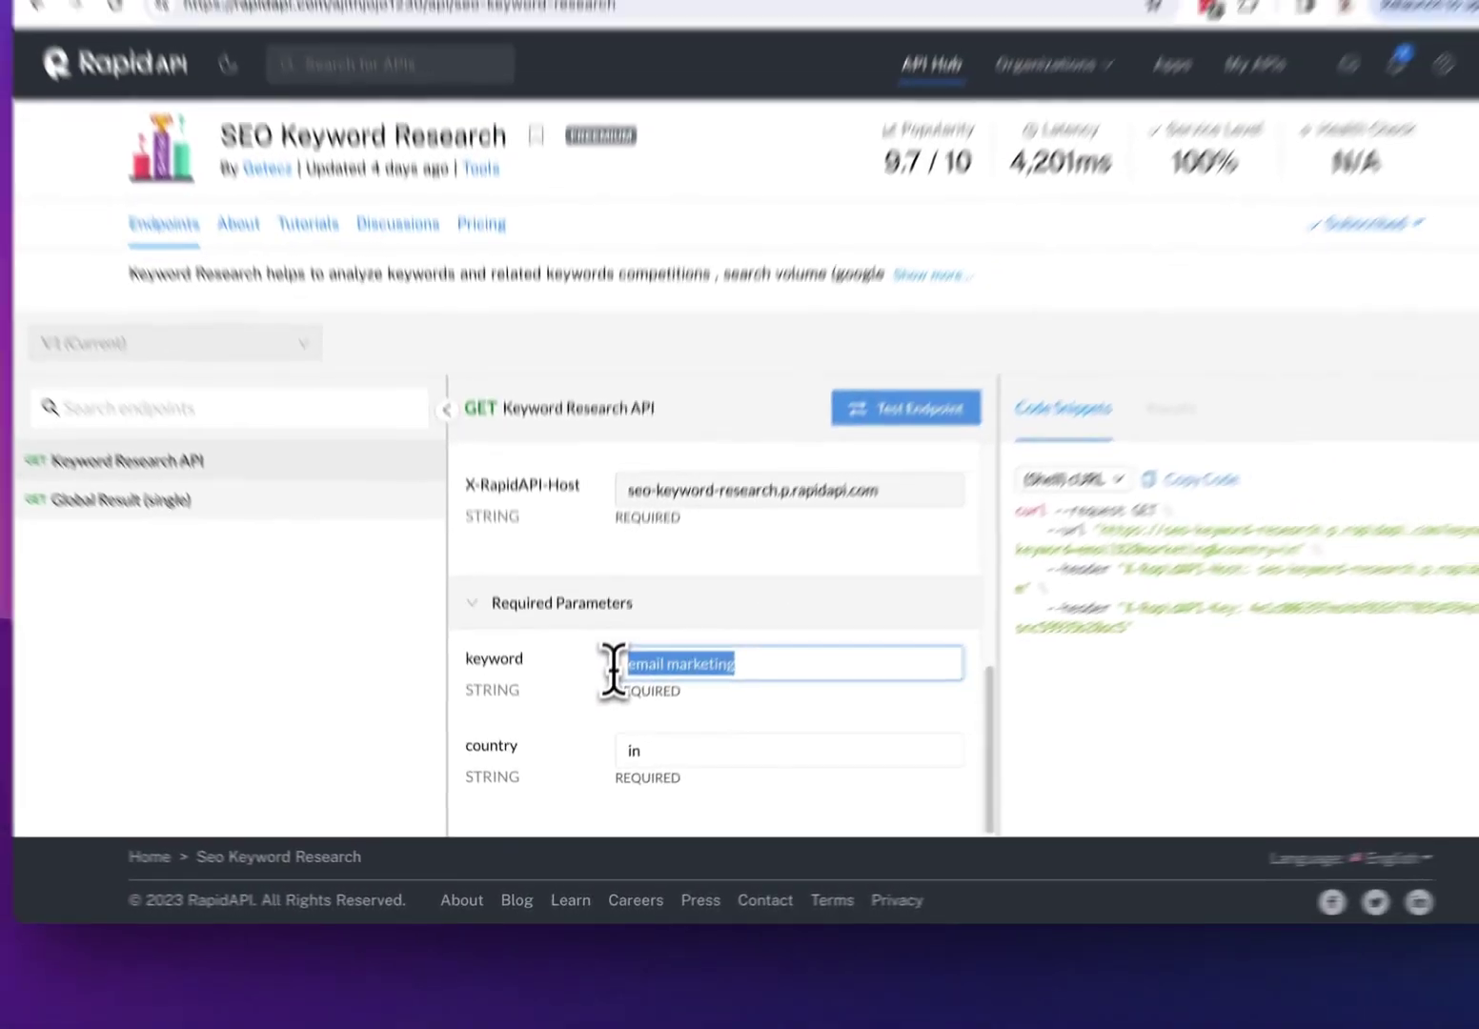
{"action": "type", "text": "google sheets"}
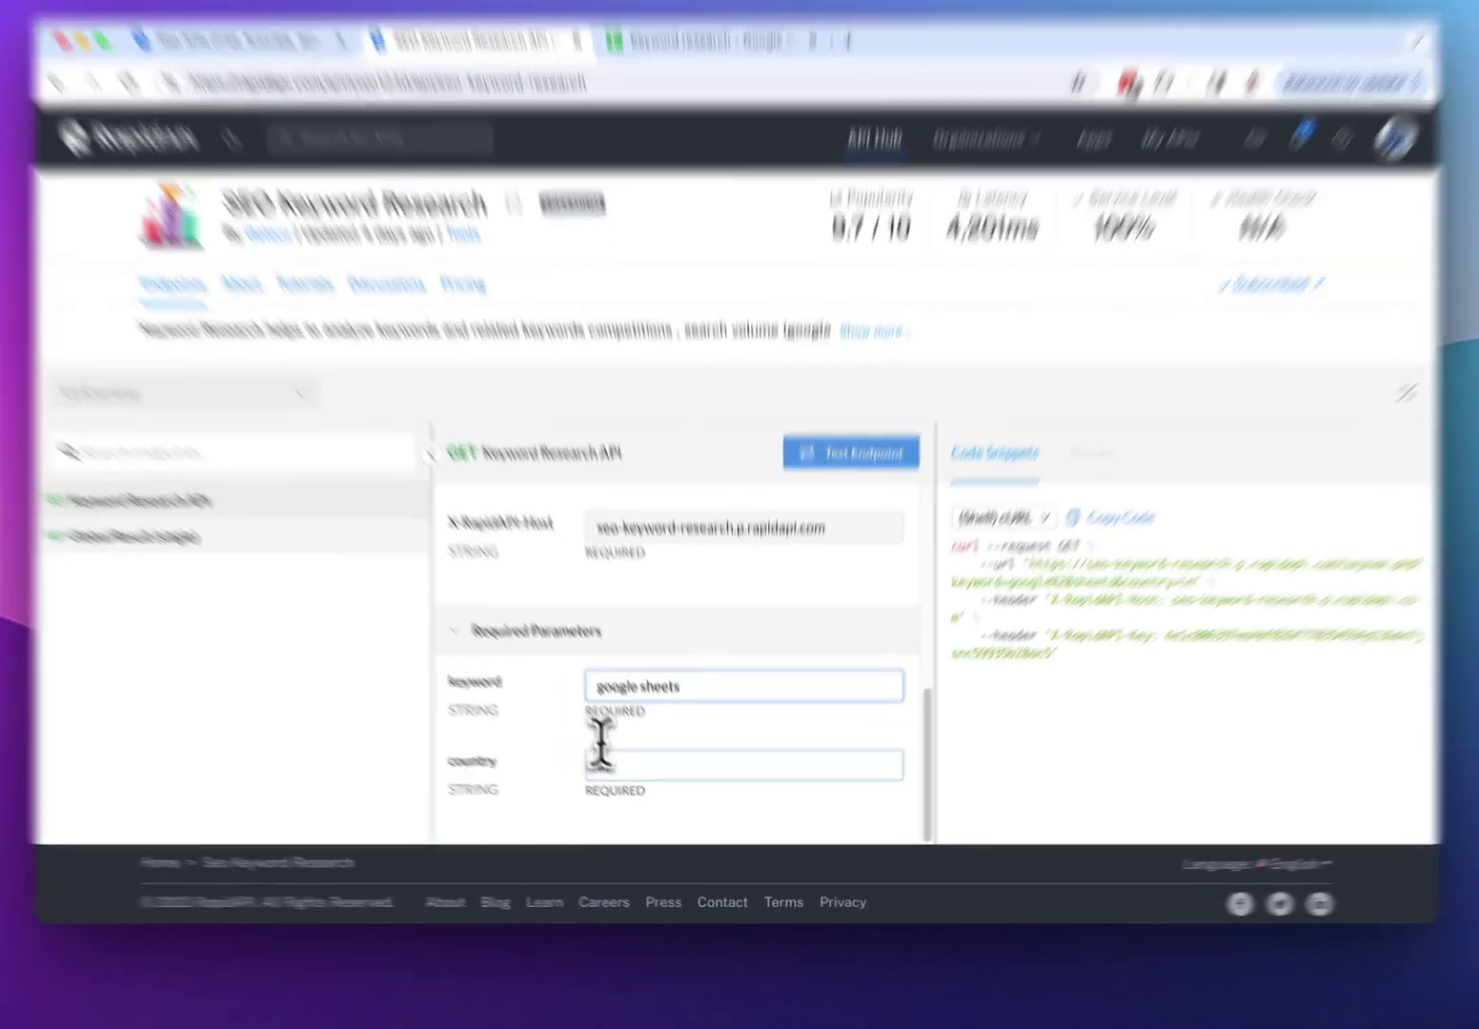
Set the country parameter to 'us' and select the updated request URL
{"action": "left_click", "coordinate": [609, 785]}
{"action": "double_click", "coordinate": [610, 785]}
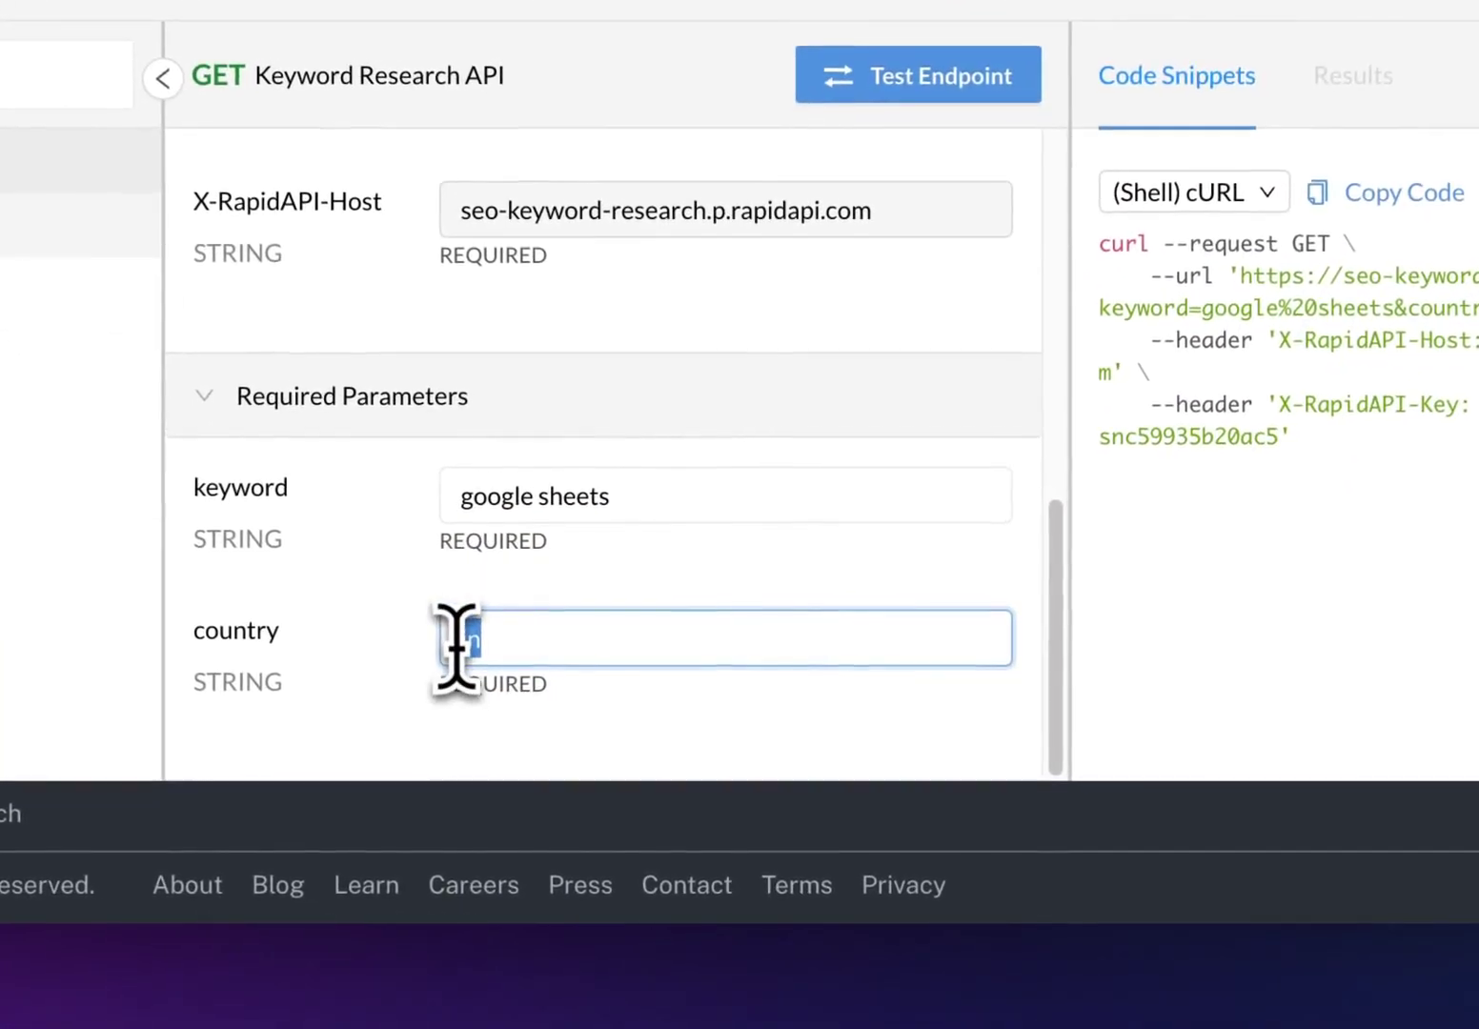
{"action": "type", "text": "us"}
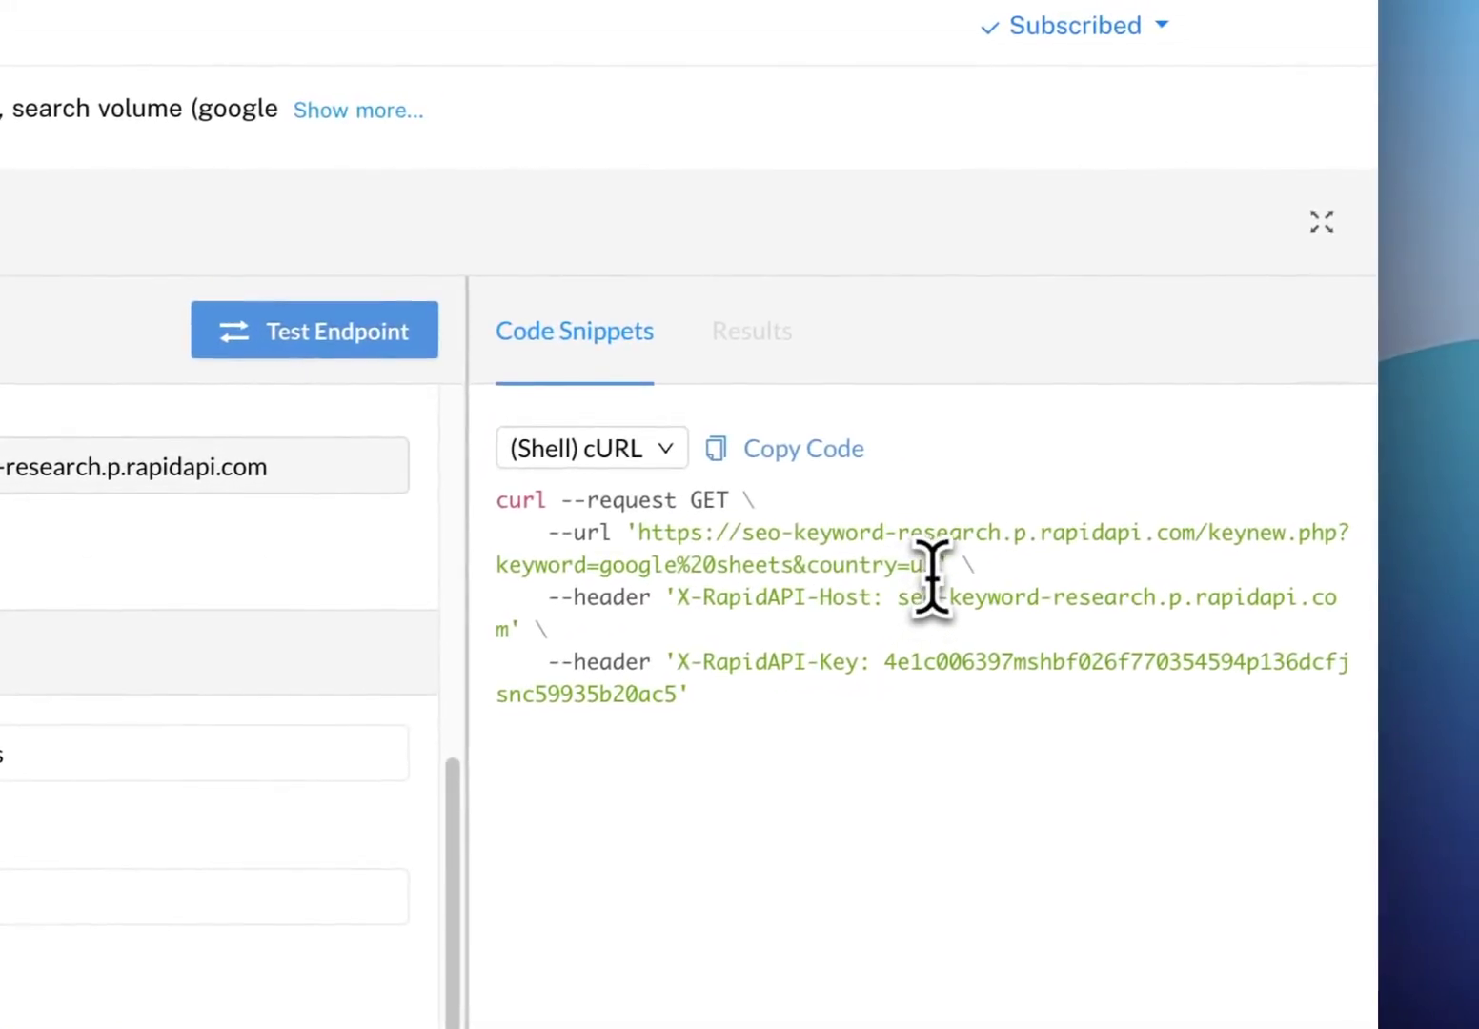
{"action": "left_click_drag", "start_coordinate": [934, 566], "coordinate": [646, 534]}
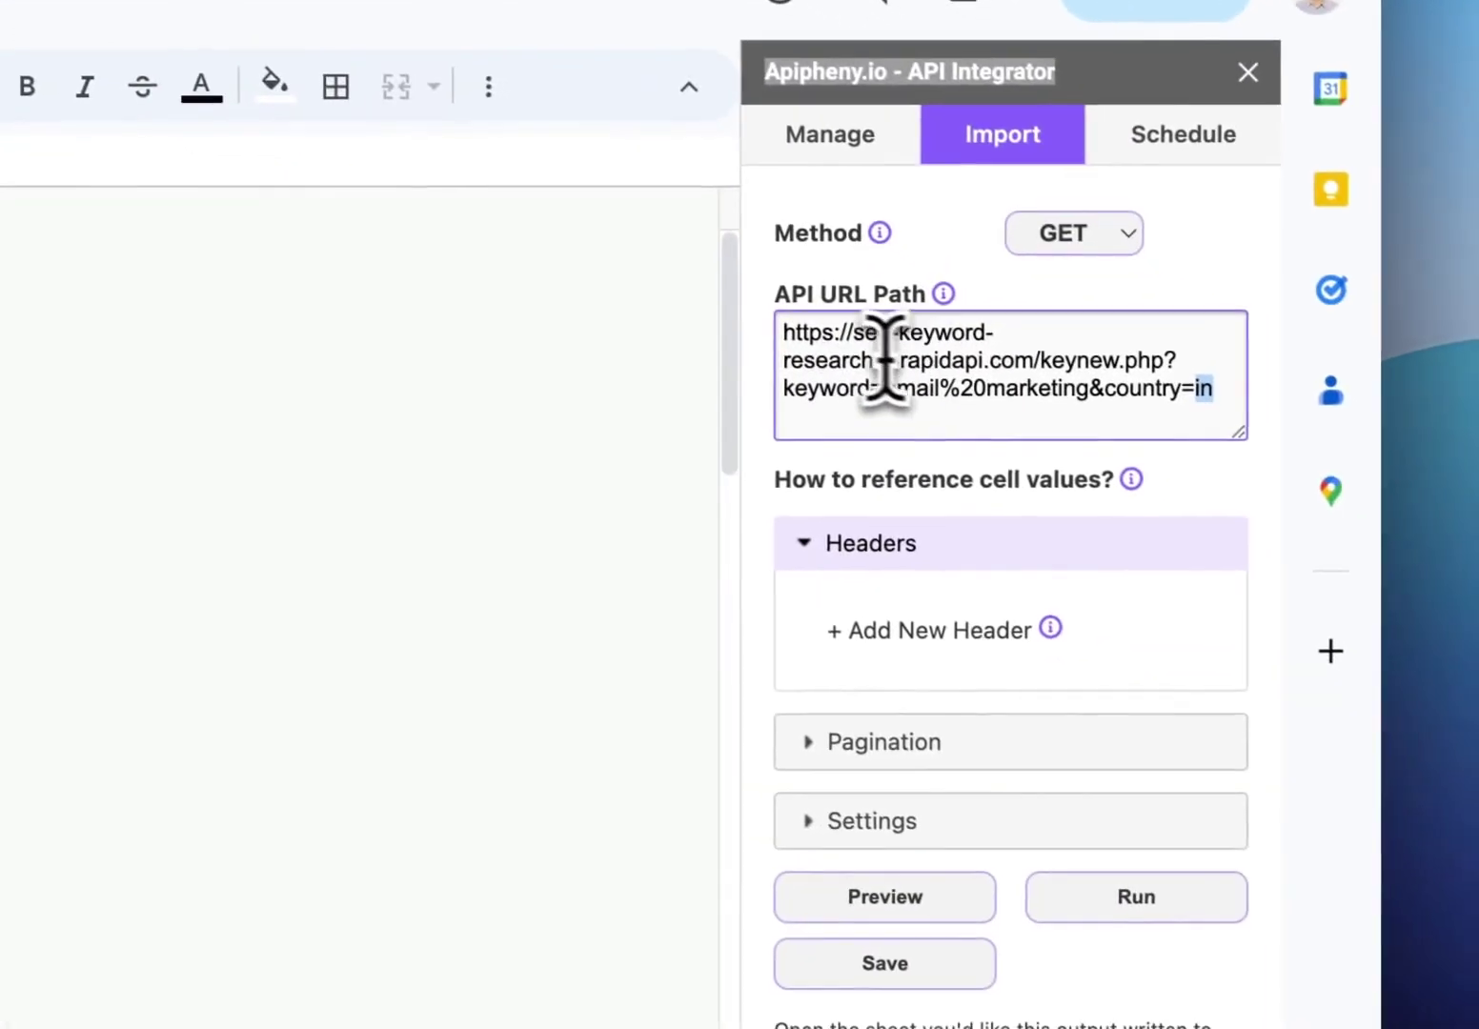
Replace Apipheny's API URL with the new google sheets/us request URL
{"action": "left_click_drag", "start_coordinate": [788, 333], "coordinate": [1137, 364]}
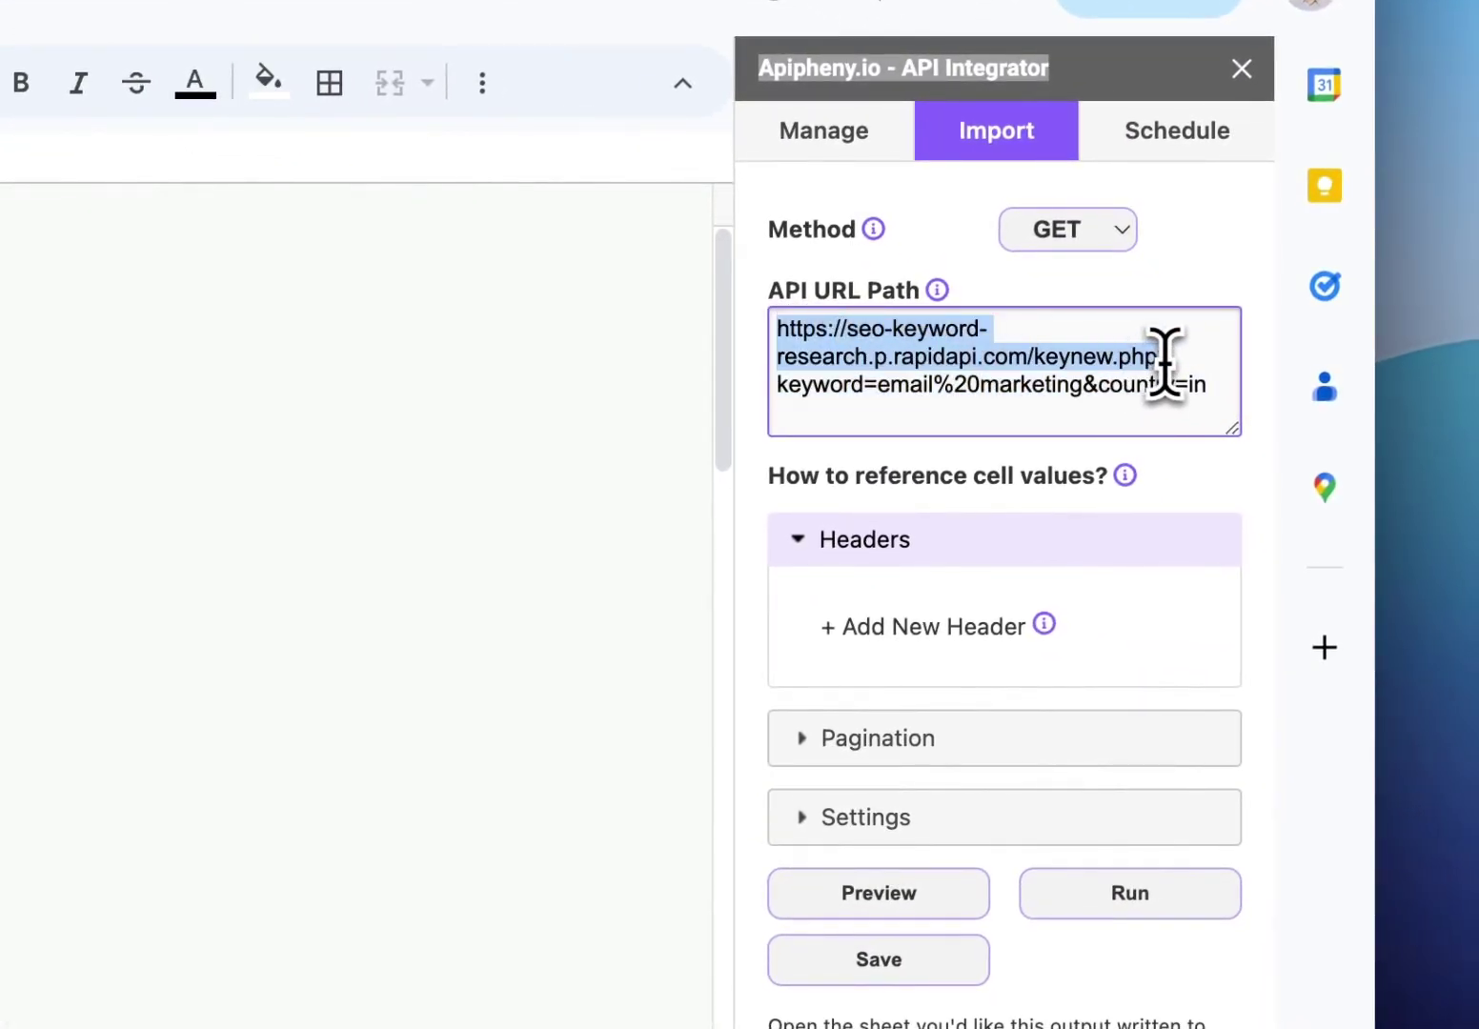
{"action": "left_click", "coordinate": [819, 386]}
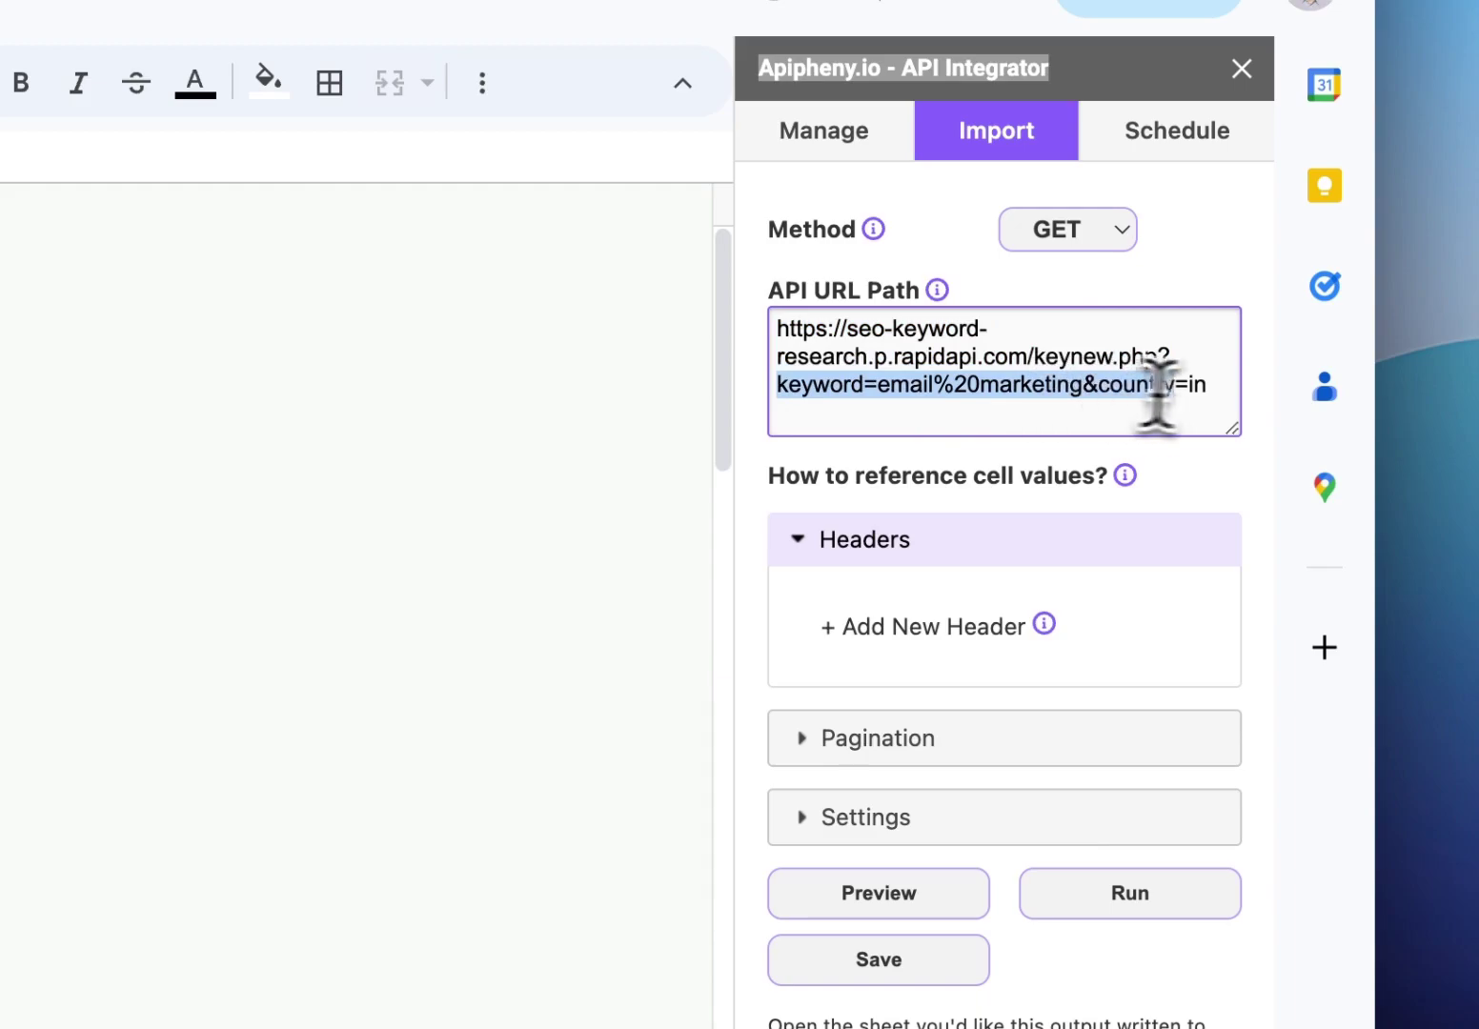
{"action": "key", "text": "ctrl+a"}
{"action": "type", "text": "https://seo-keyword-research.p.rapidapi.com/keynew.php?keyword=google%20sheets&country=us"}
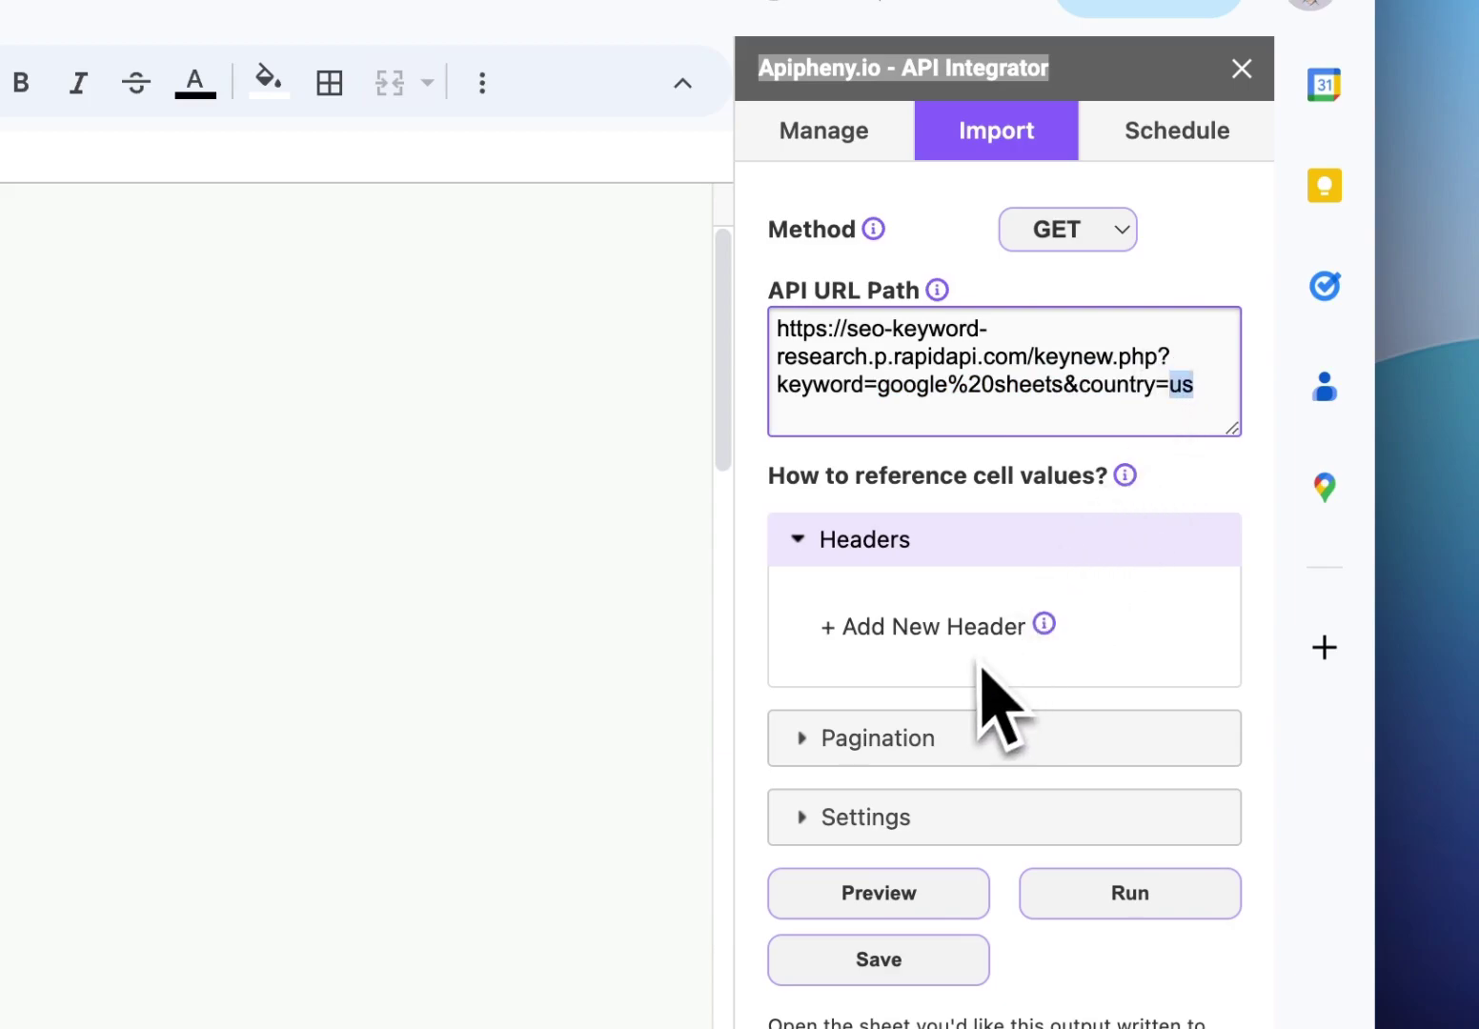
Add a header row and paste the RapidAPI host as the X-RapidAPI-Host header value
{"action": "left_click", "coordinate": [919, 640]}
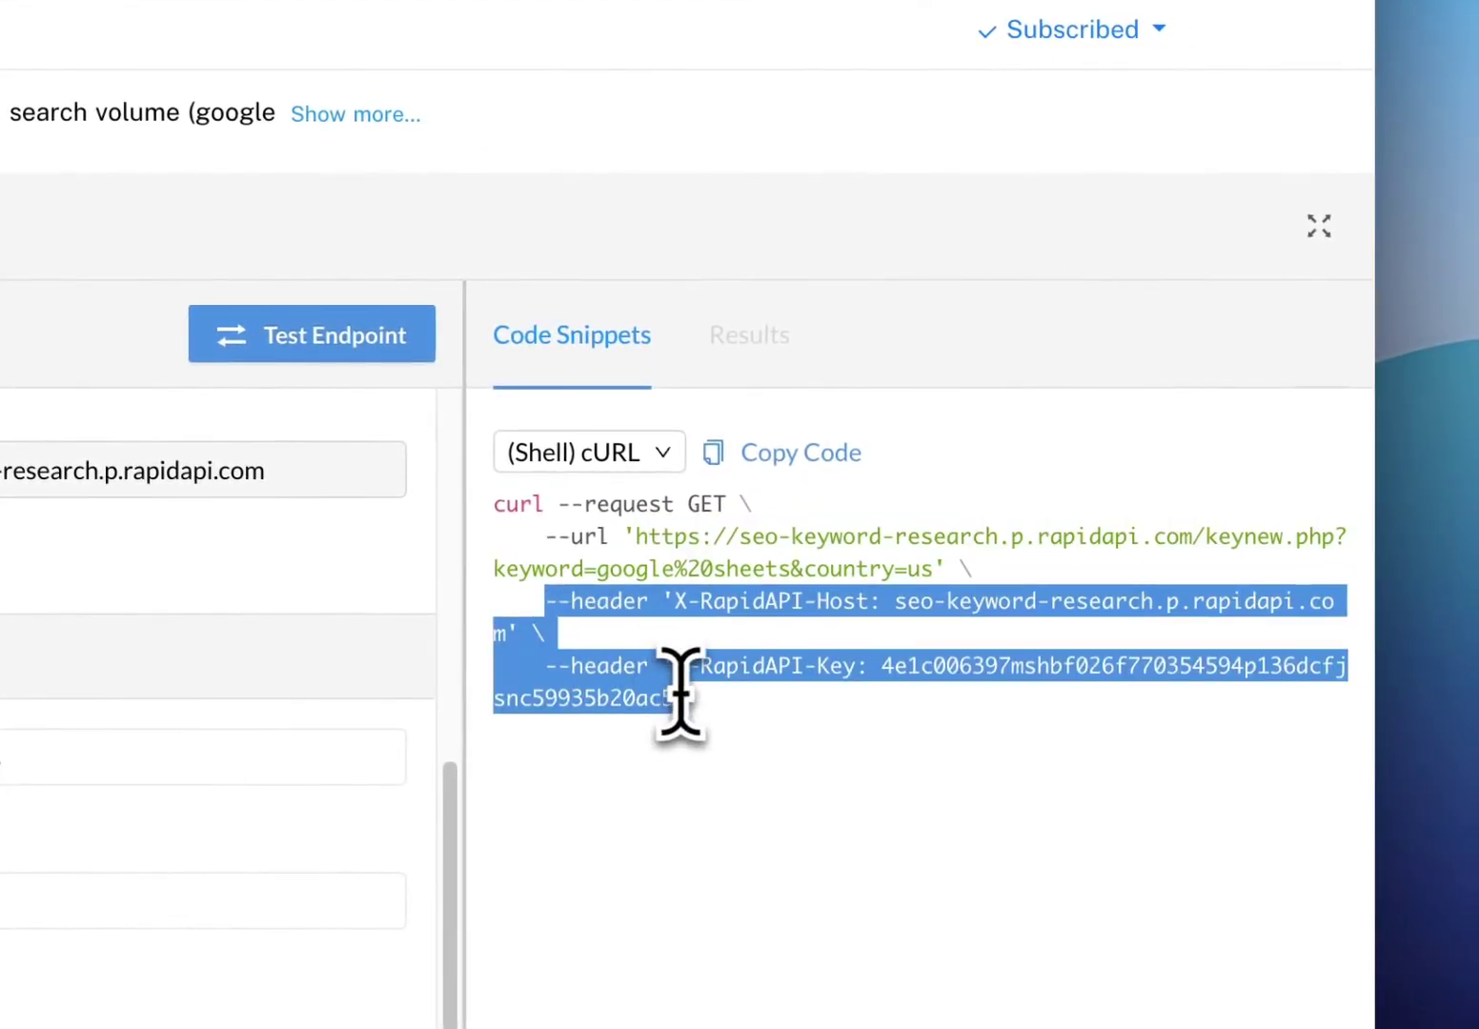
{"action": "left_click", "coordinate": [682, 618]}
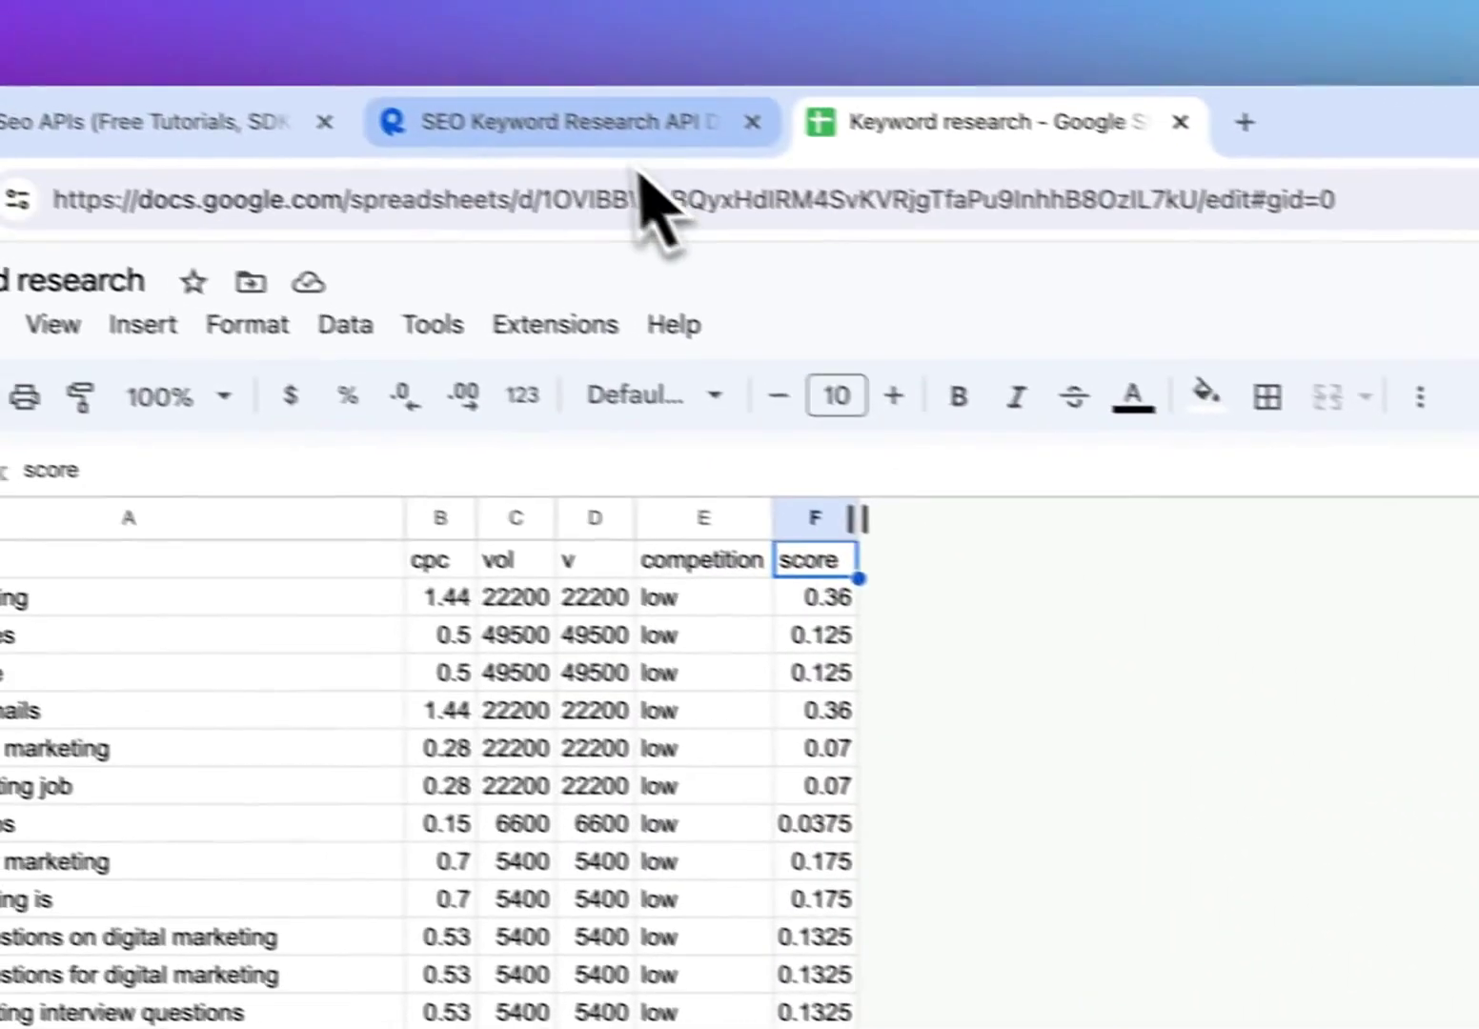
{"action": "left_click", "coordinate": [637, 143]}
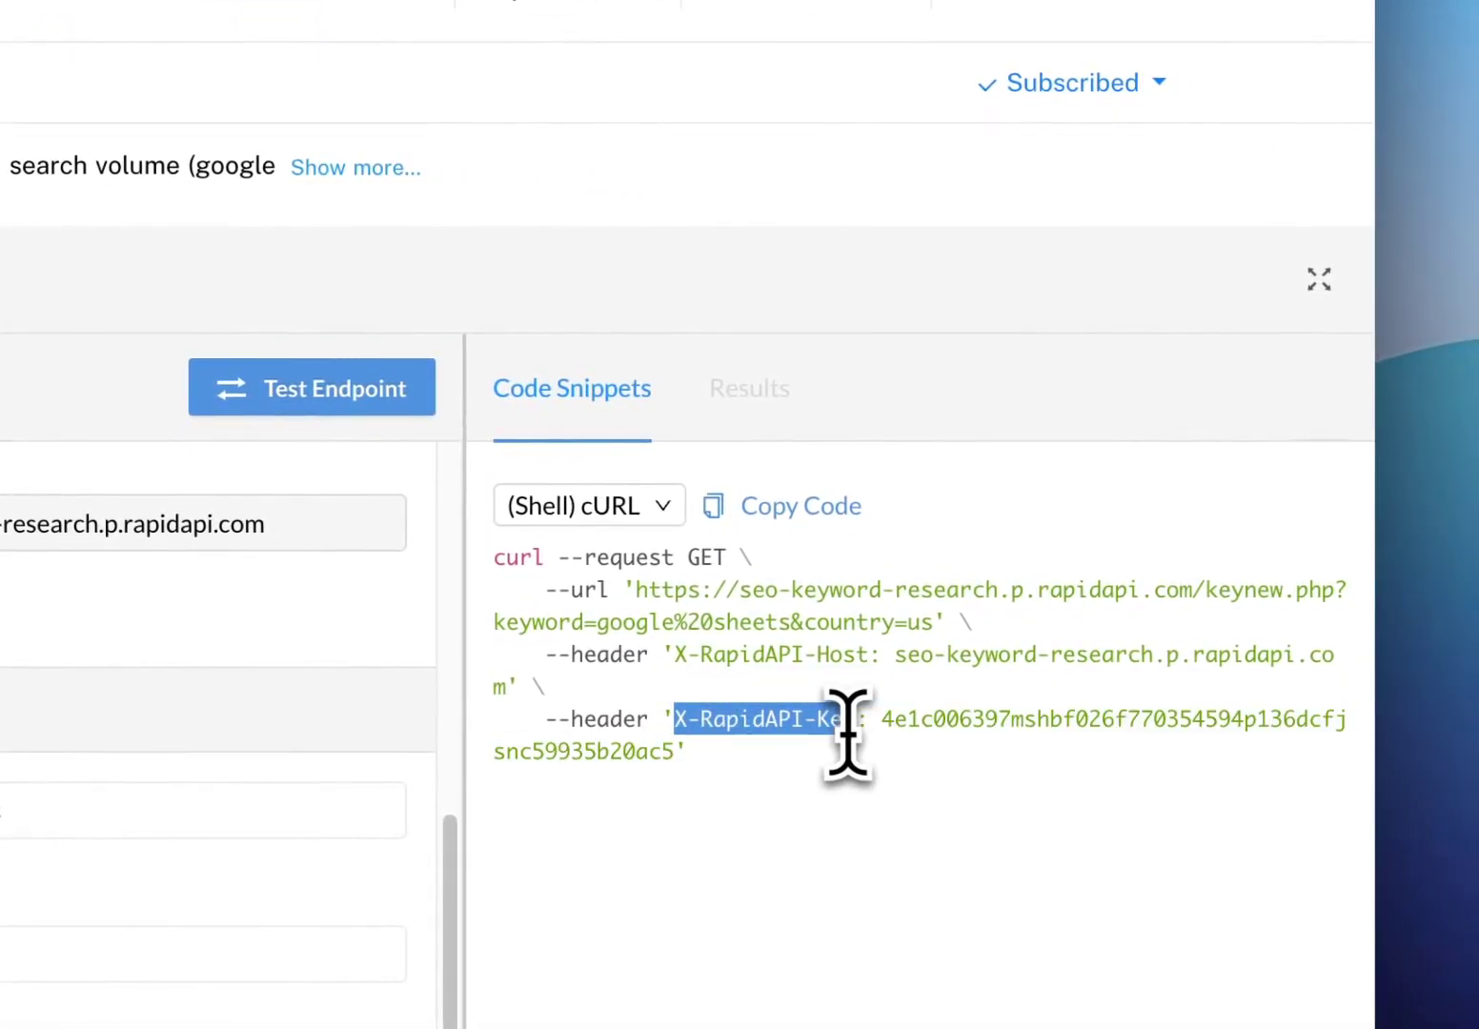
{"action": "left_click_drag", "start_coordinate": [847, 732], "coordinate": [860, 721]}
{"action": "left_click", "coordinate": [492, 90]}
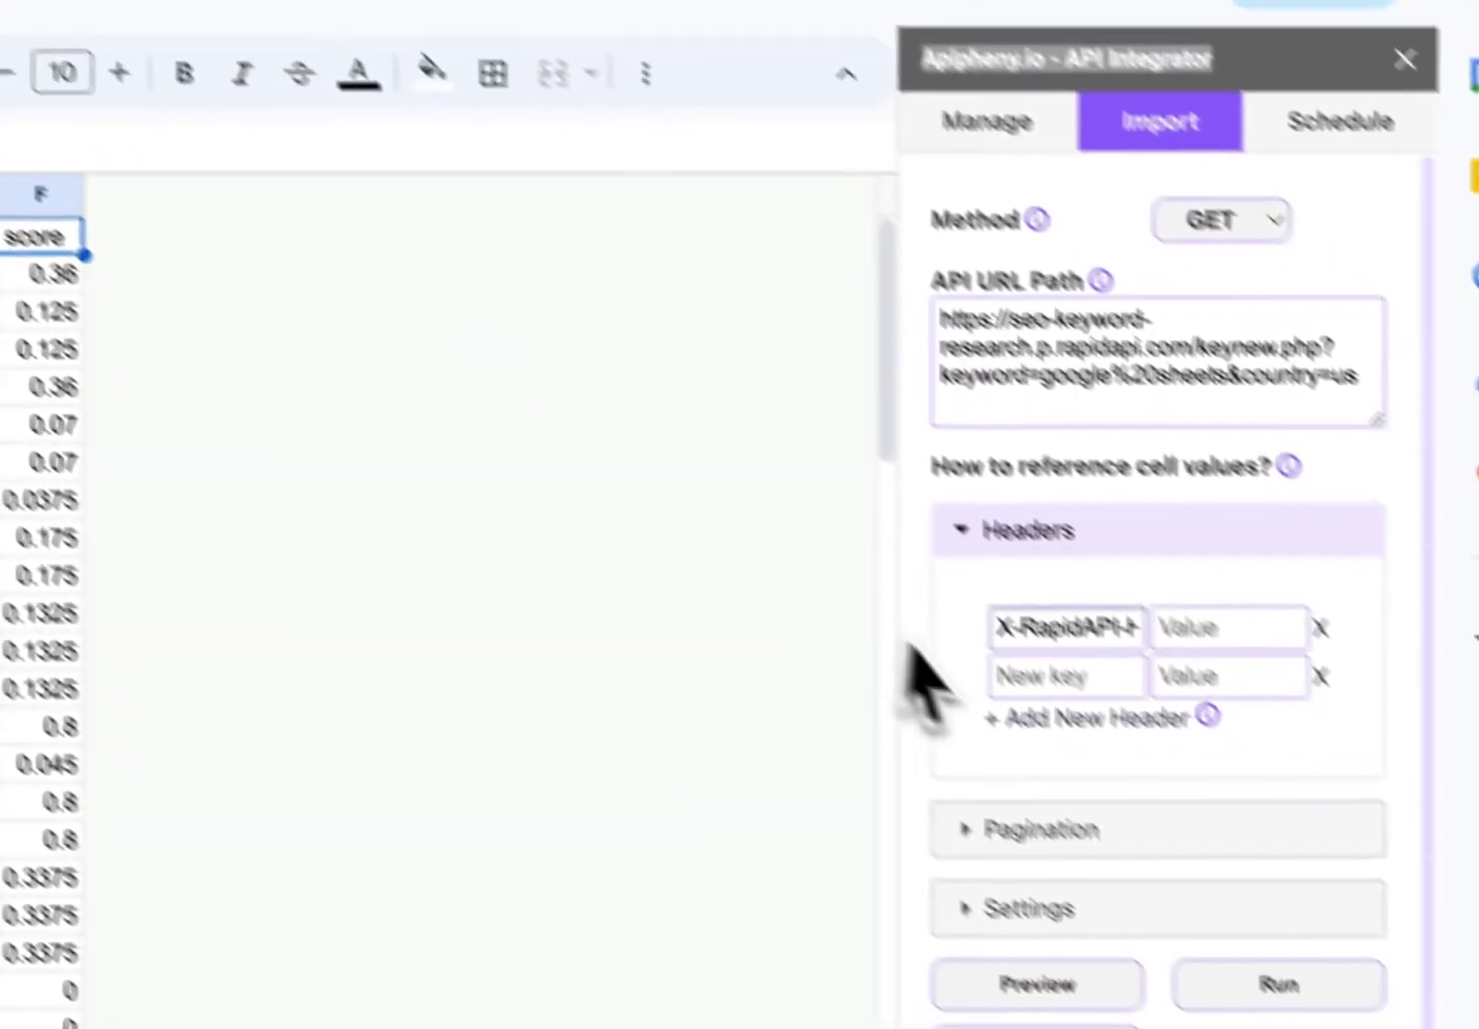
{"action": "left_click", "coordinate": [1054, 676]}
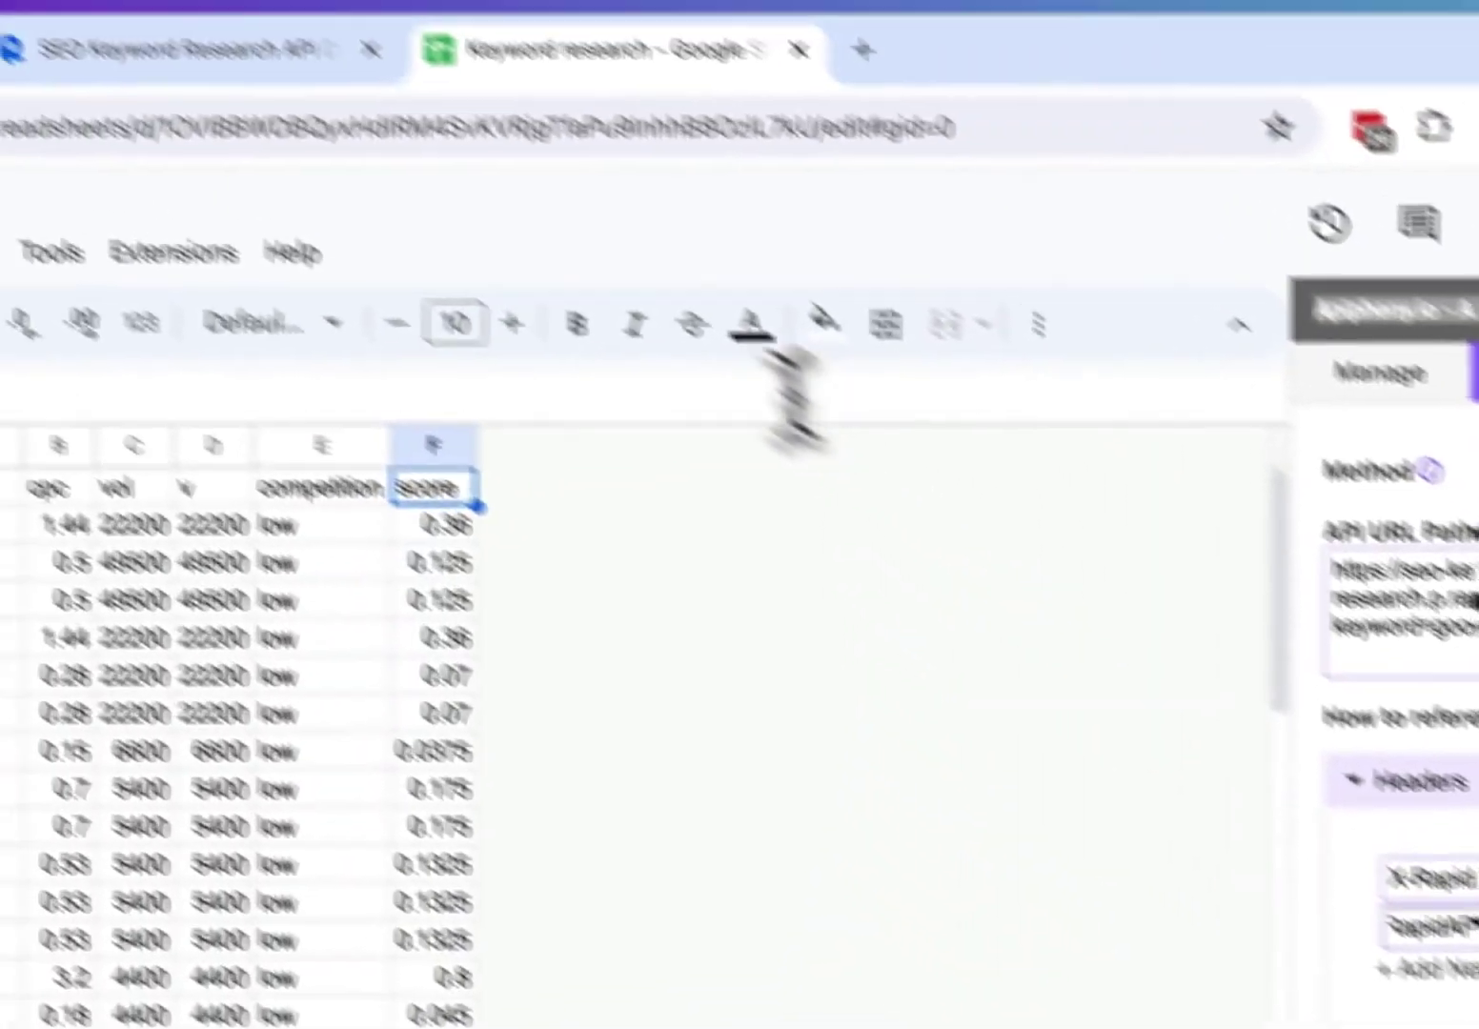
{"action": "left_click", "coordinate": [281, 46]}
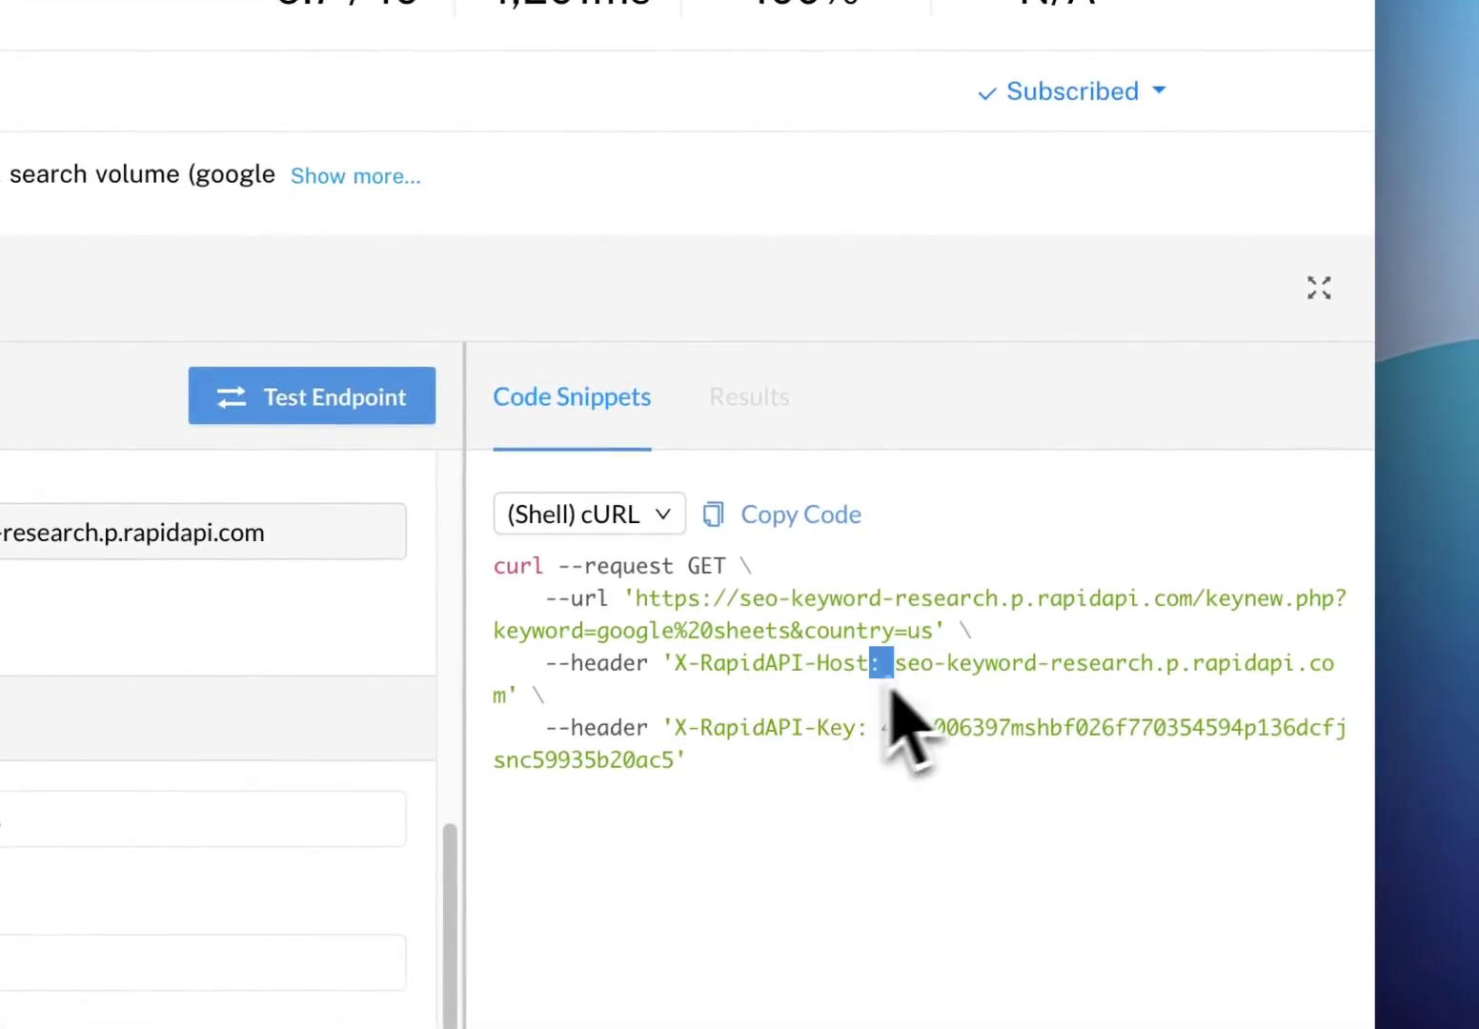
{"action": "left_click_drag", "start_coordinate": [877, 693], "coordinate": [502, 696]}
{"action": "key", "text": "ctrl+c"}
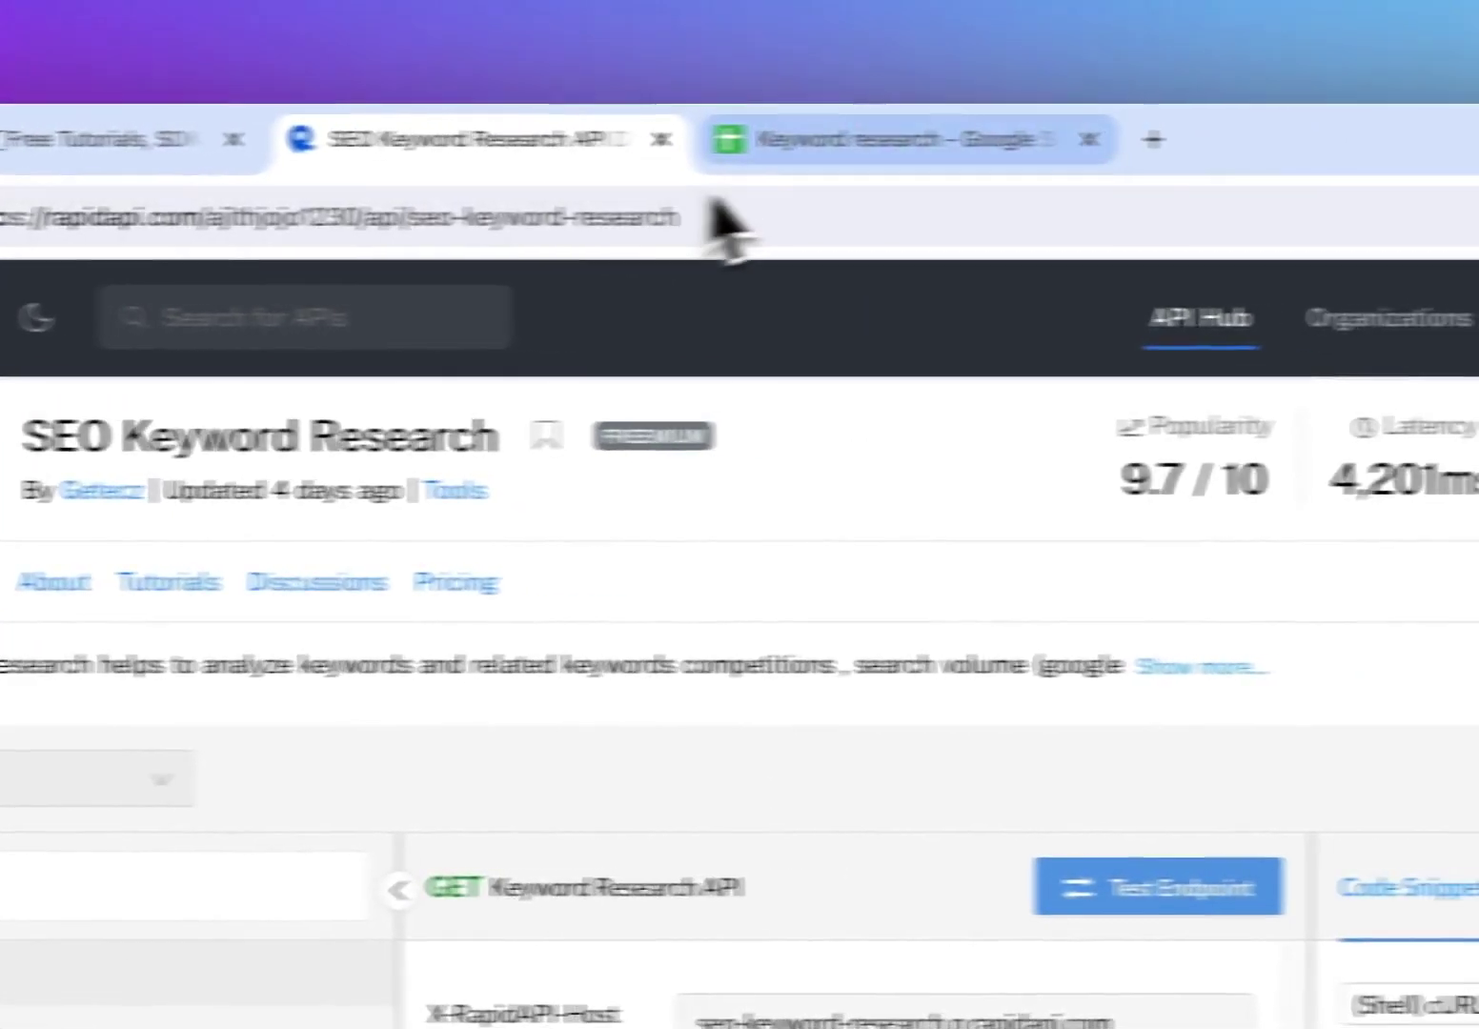
{"action": "left_click", "coordinate": [1010, 123]}
{"action": "left_click", "coordinate": [1089, 545]}
{"action": "key", "text": "ctrl+v"}
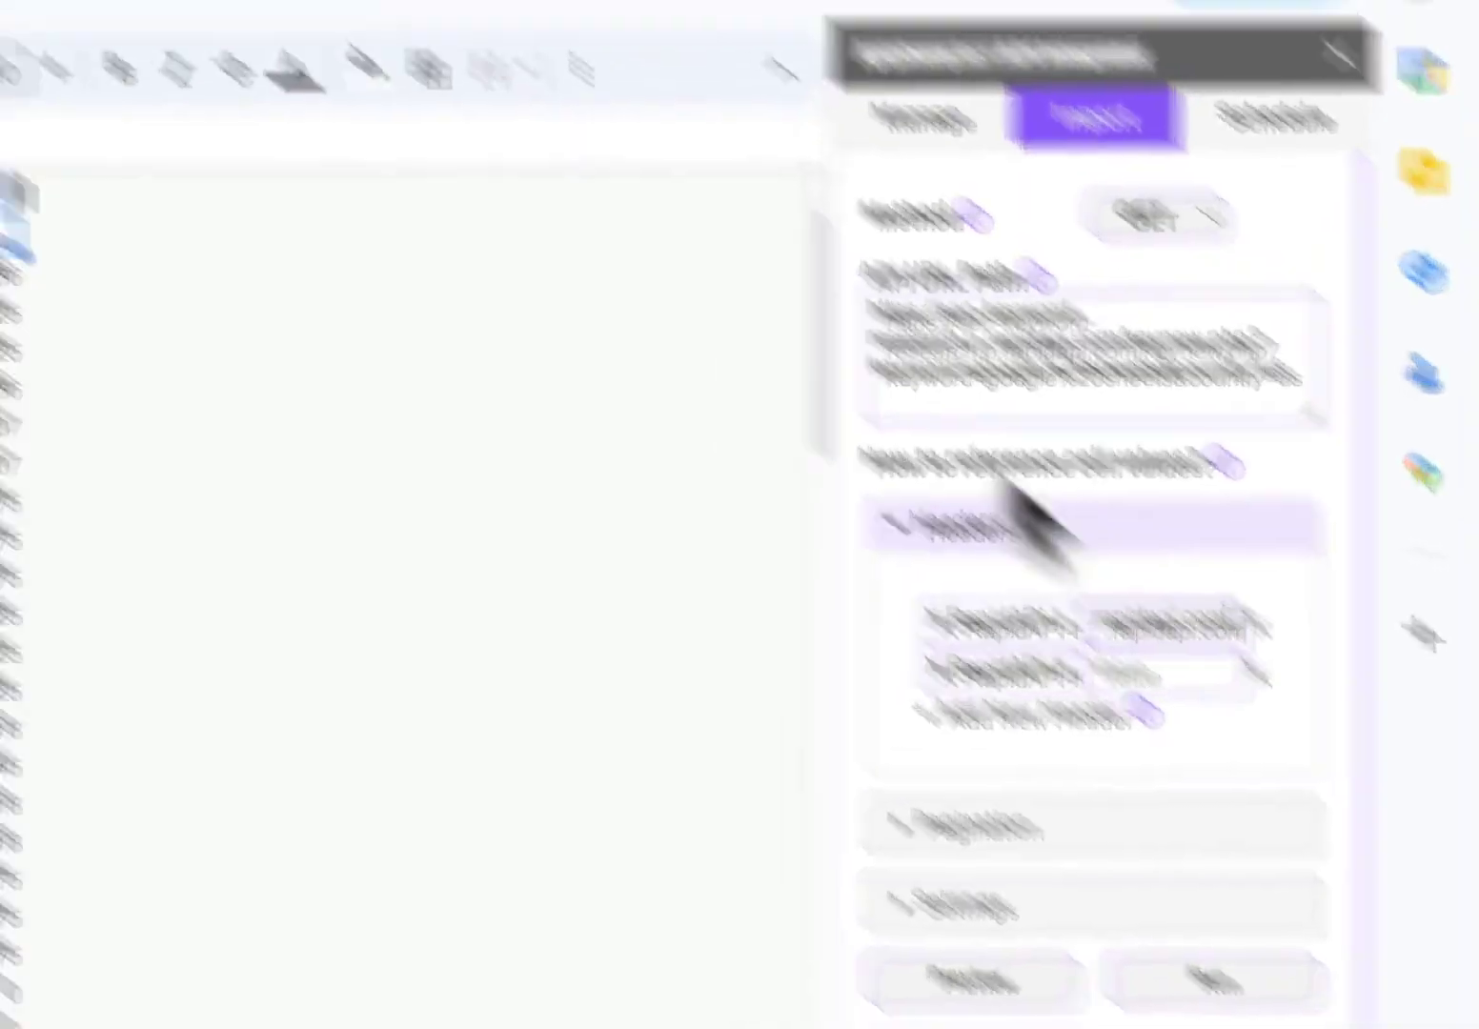
Paste the RapidAPI key as the X-RapidAPI-Key header value
{"action": "left_click", "coordinate": [428, 95]}
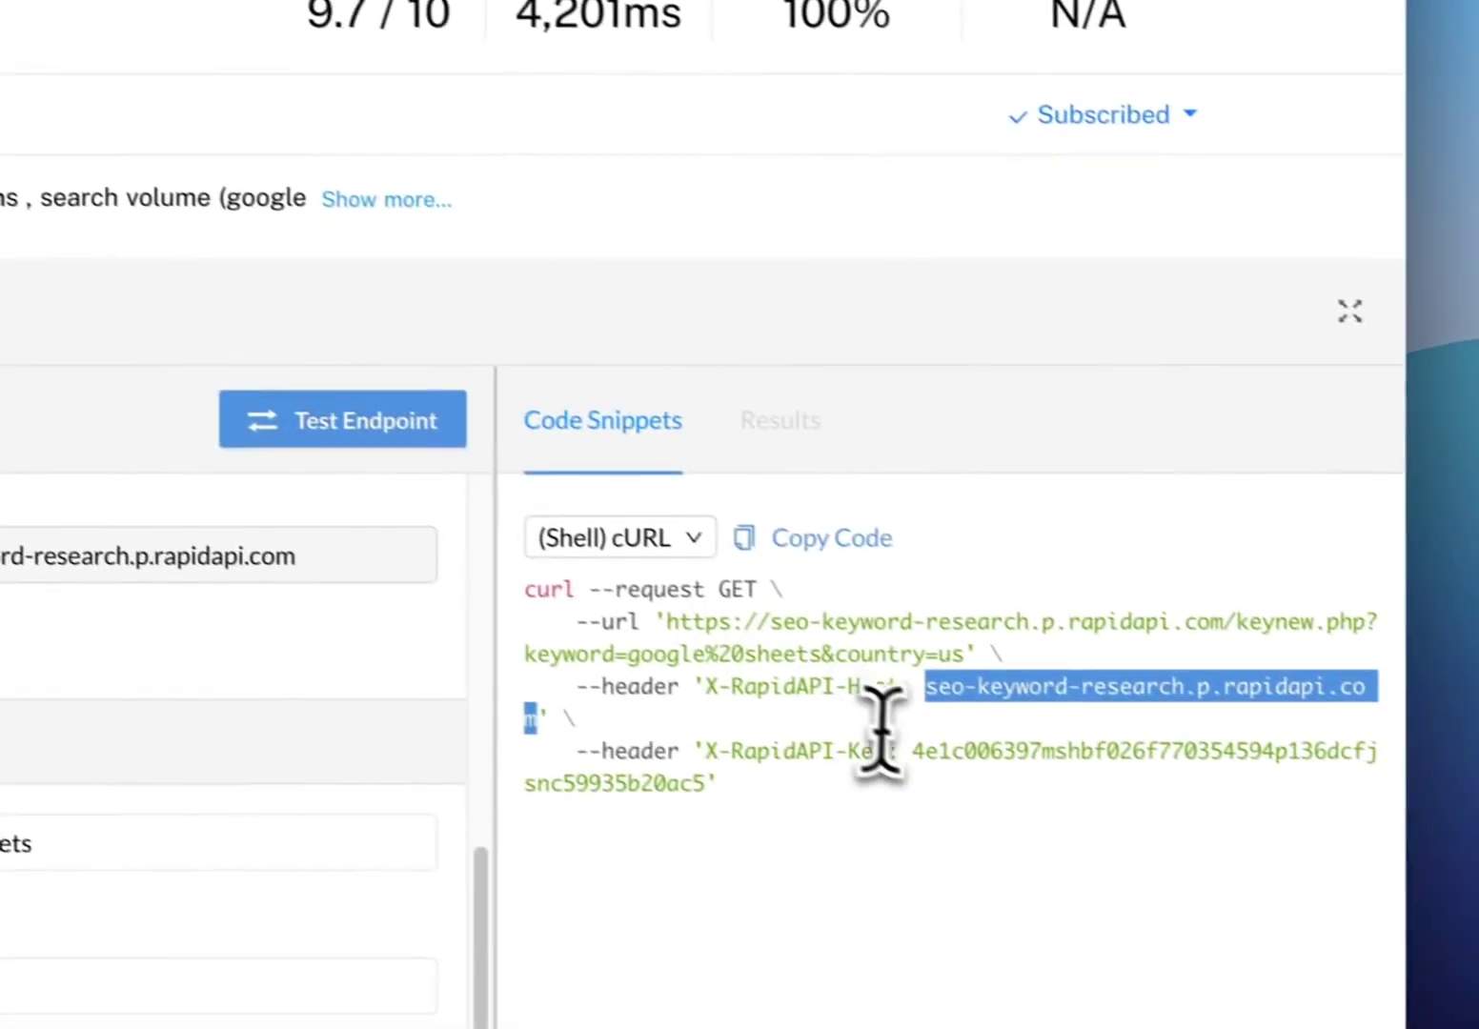
{"action": "left_click", "coordinate": [886, 737]}
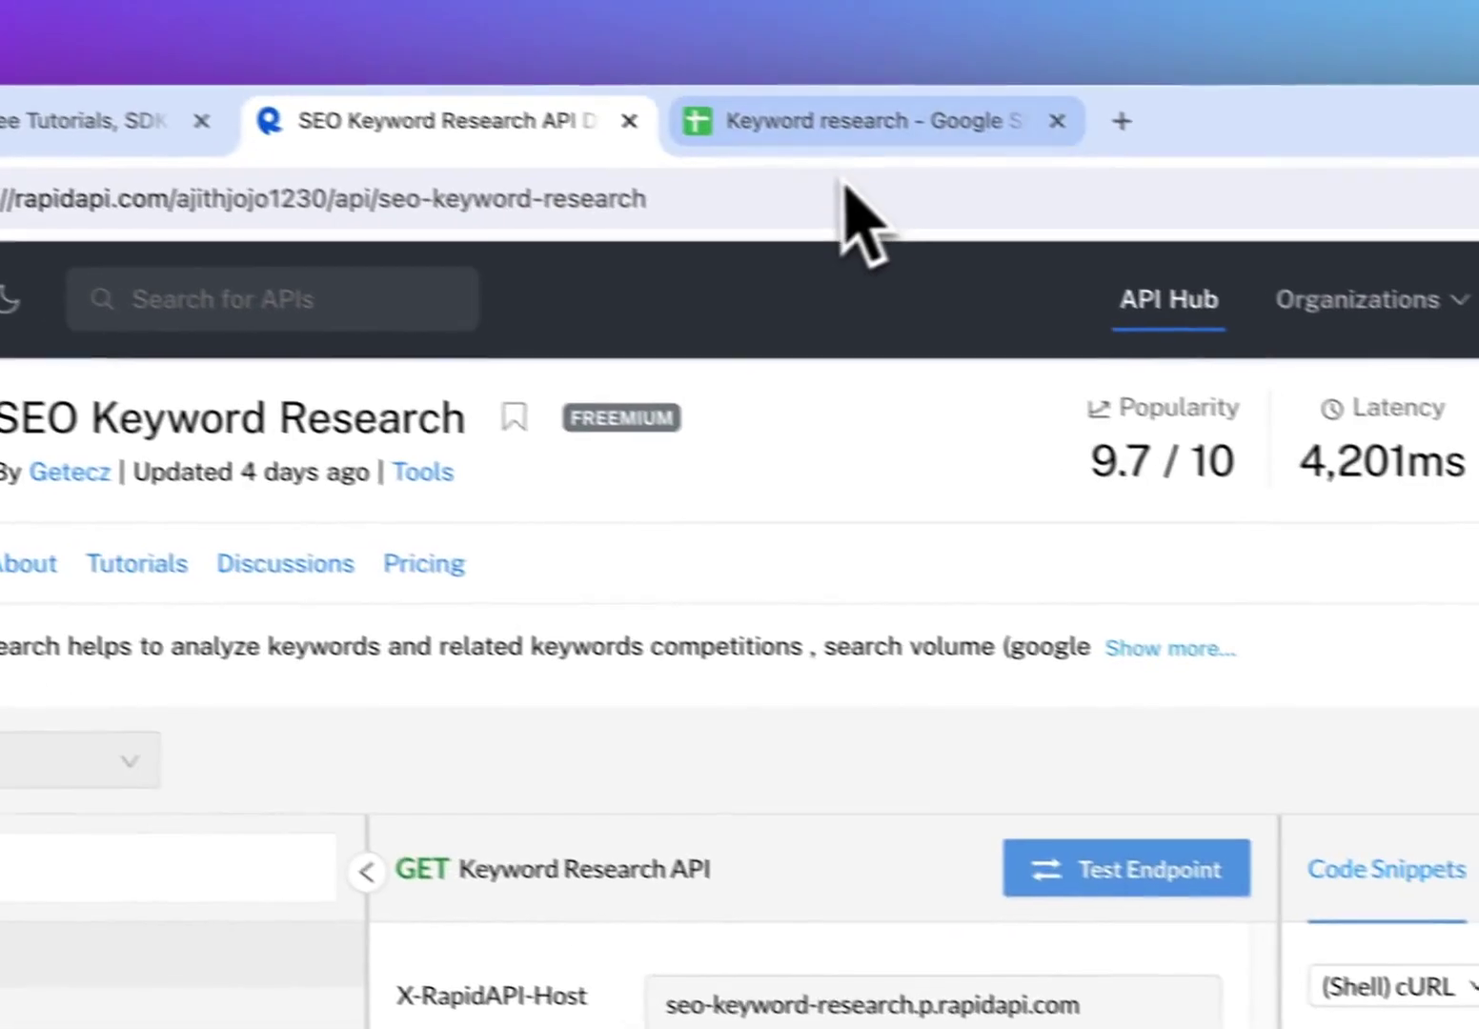
{"action": "left_click", "coordinate": [925, 158]}
{"action": "left_click", "coordinate": [1205, 686]}
{"action": "key", "text": "ctrl+v"}
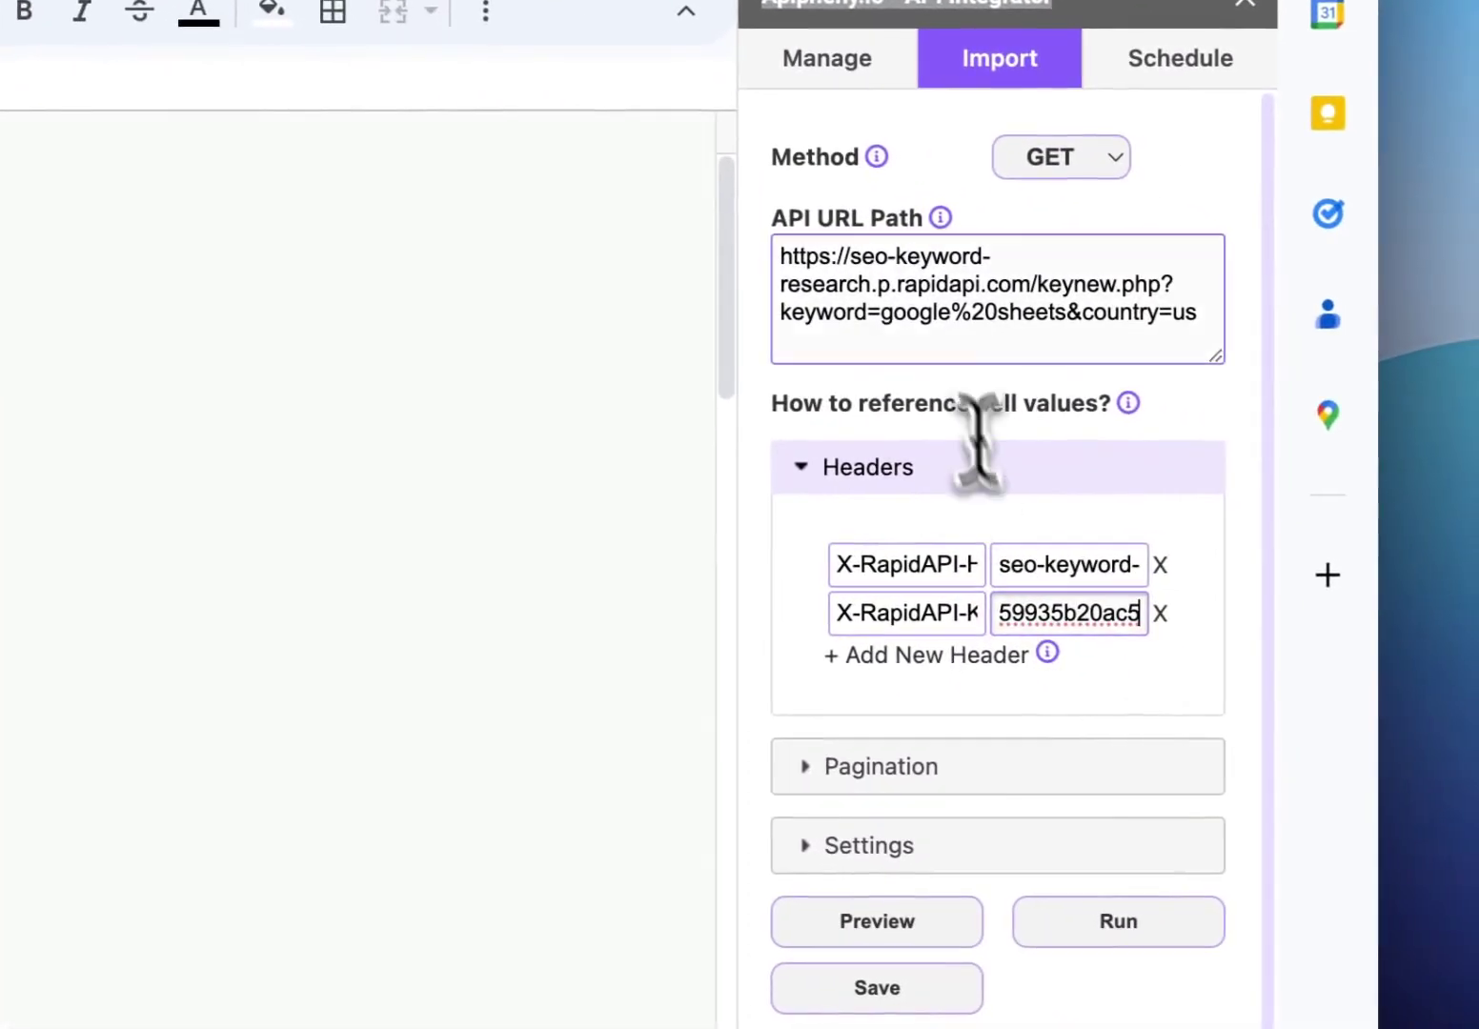
{"action": "left_click_drag", "start_coordinate": [1008, 336], "coordinate": [1055, 364]}
{"action": "left_click_drag", "start_coordinate": [874, 564], "coordinate": [924, 563]}
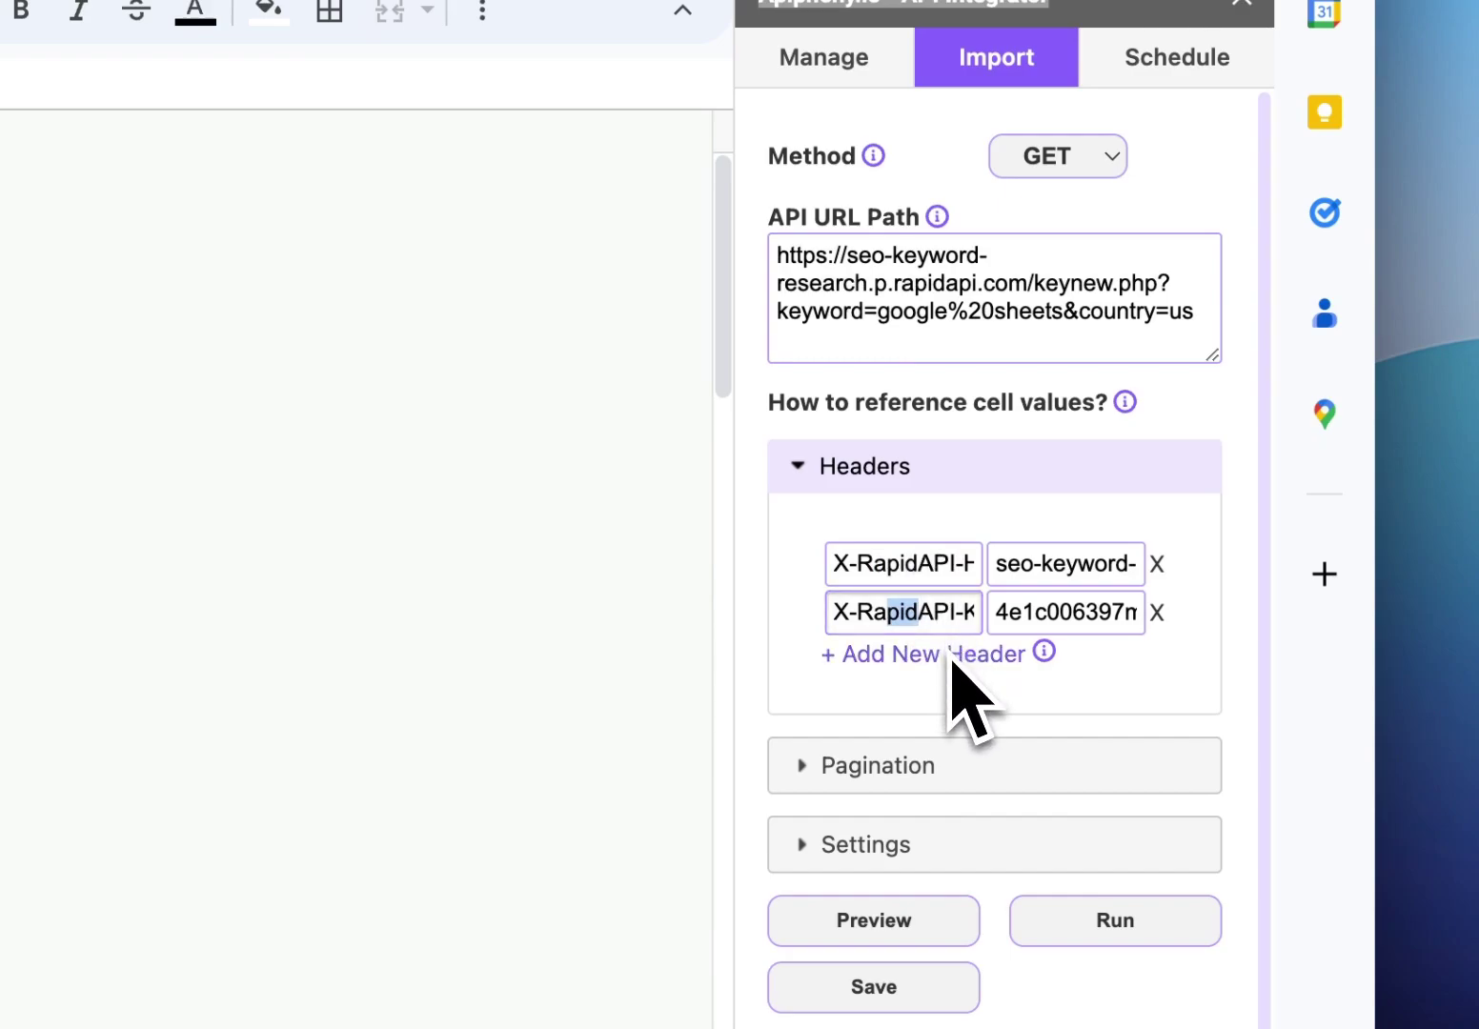
Run the Apipheny request, overwriting Sheet1, and review the keywords in A2:A22
{"action": "left_click", "coordinate": [1110, 929]}
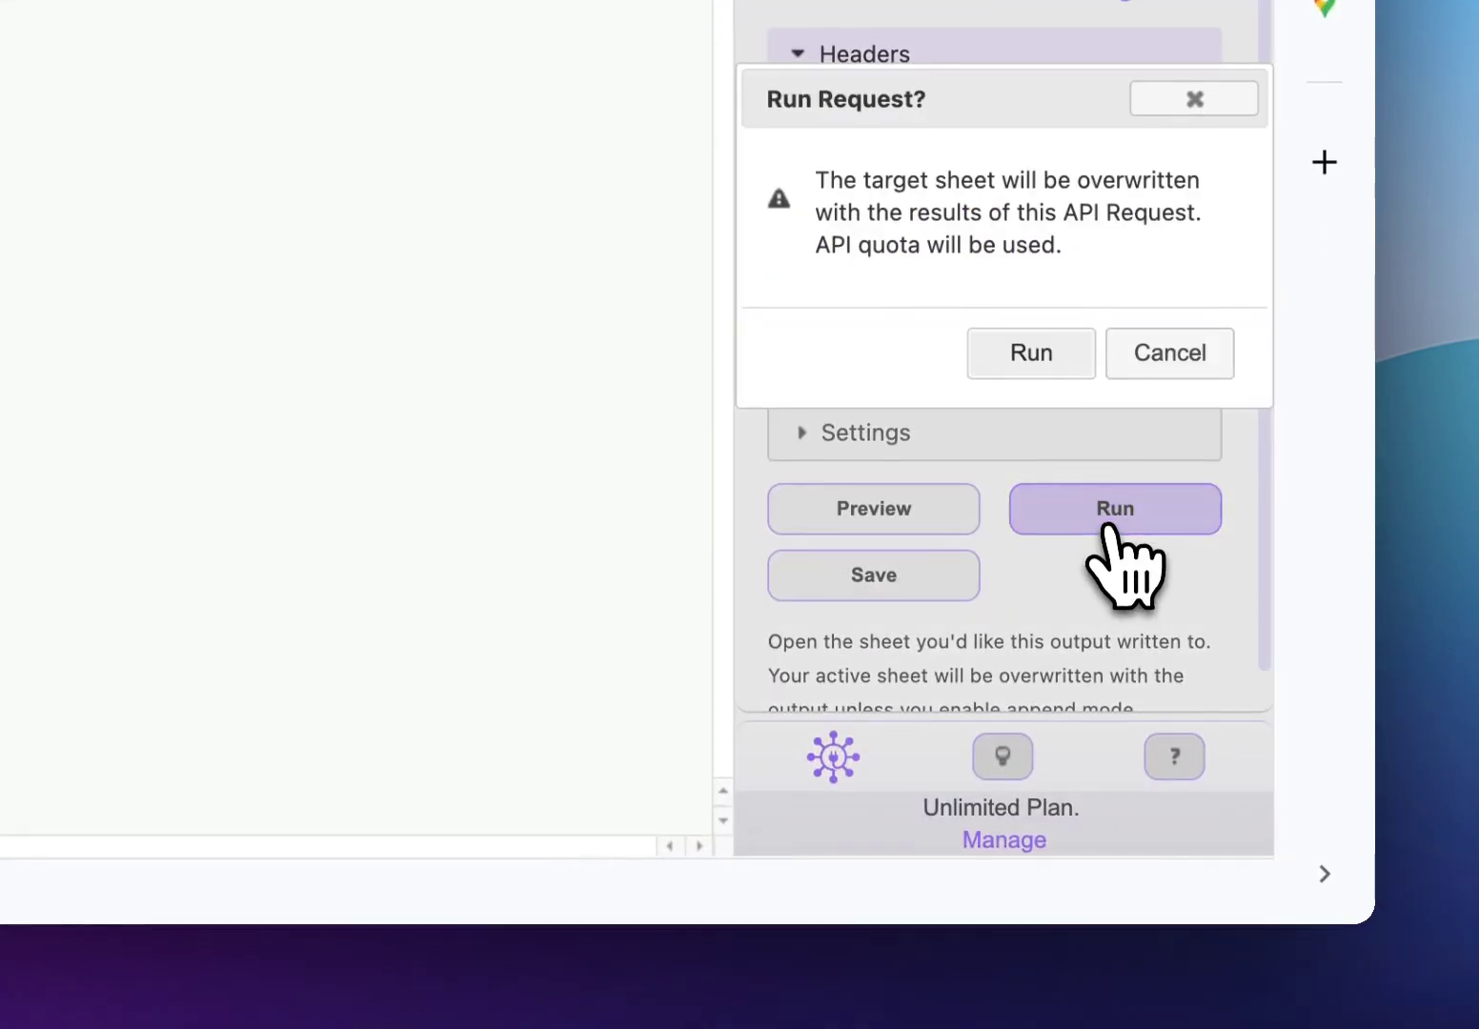
{"action": "left_click", "coordinate": [1025, 374]}
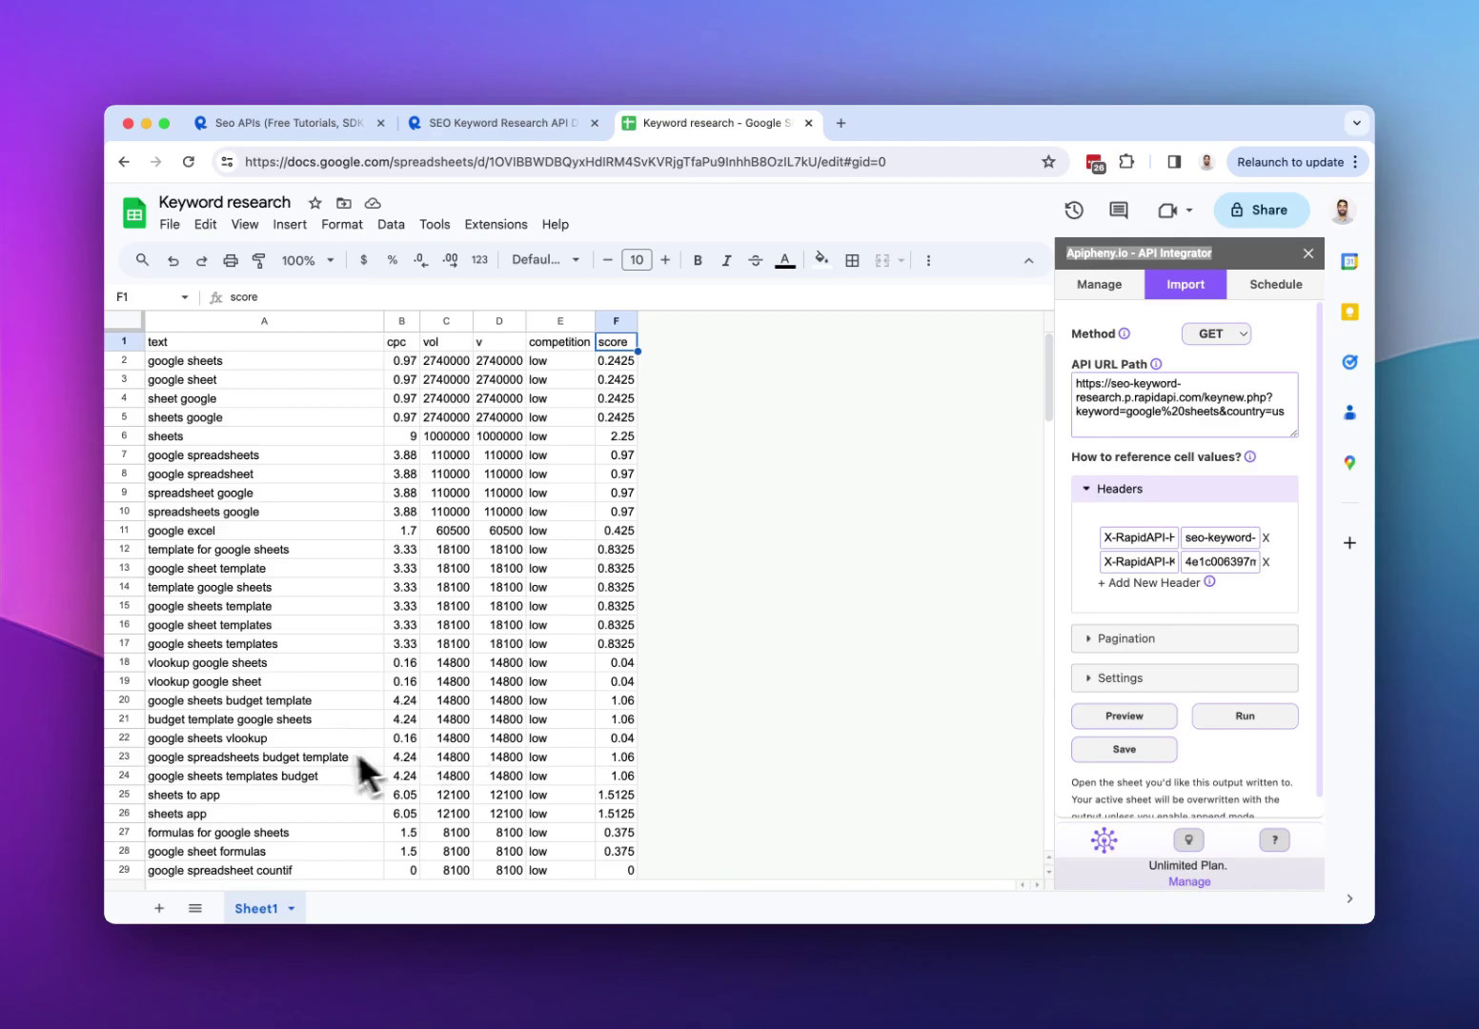
{"action": "left_click_drag", "start_coordinate": [208, 369], "coordinate": [235, 740]}
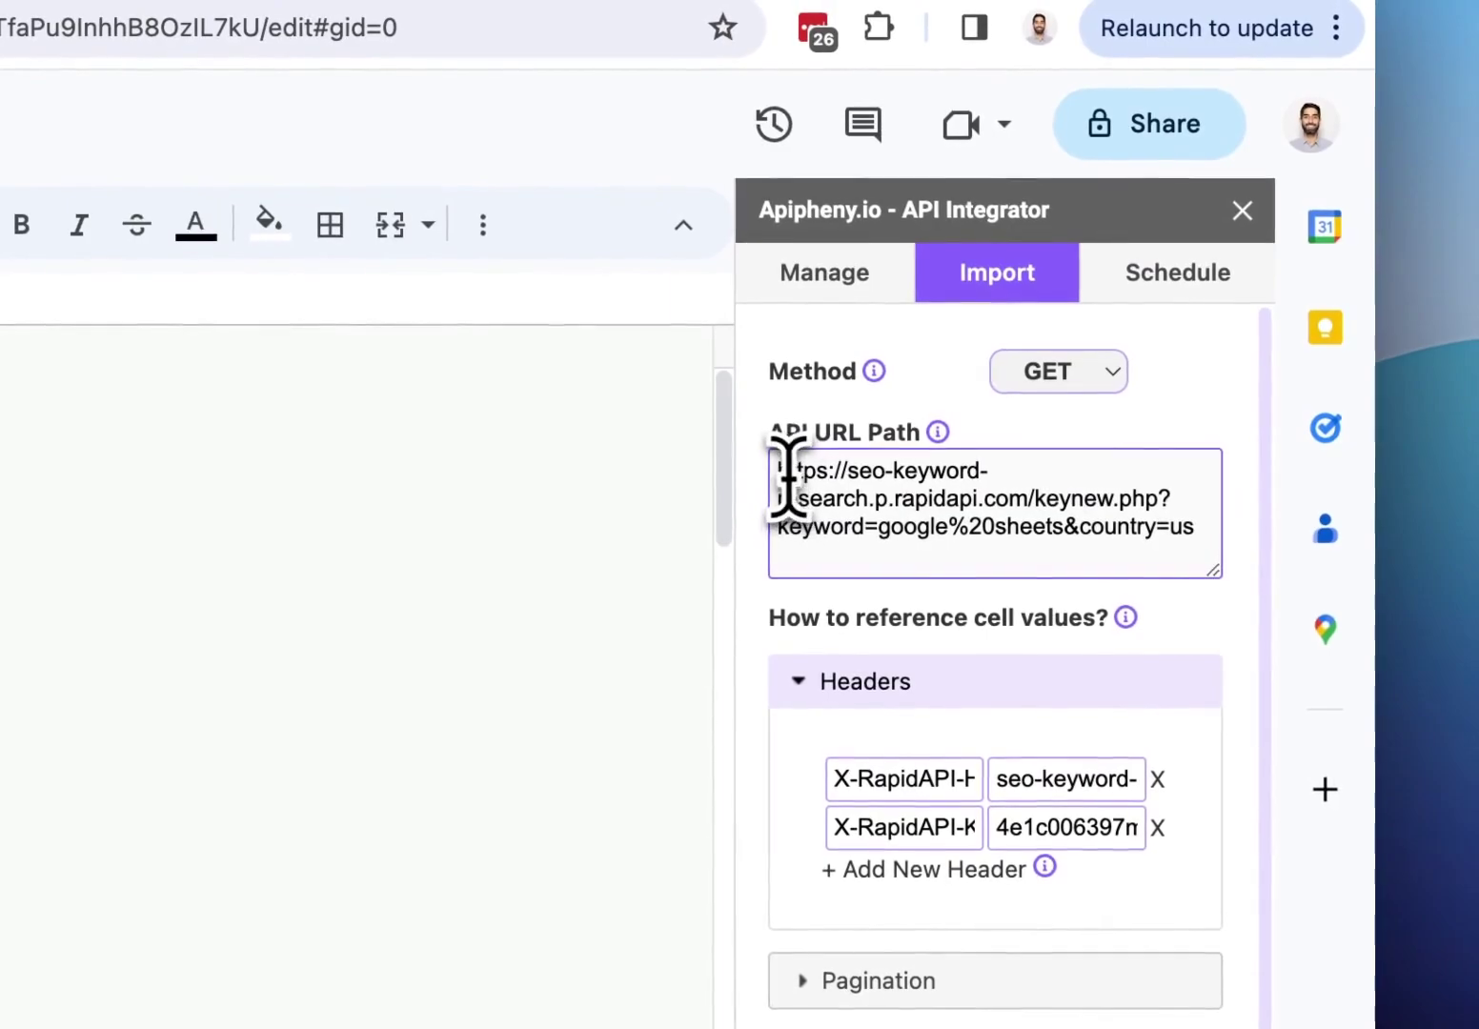
{"action": "left_click_drag", "start_coordinate": [782, 472], "coordinate": [816, 472]}
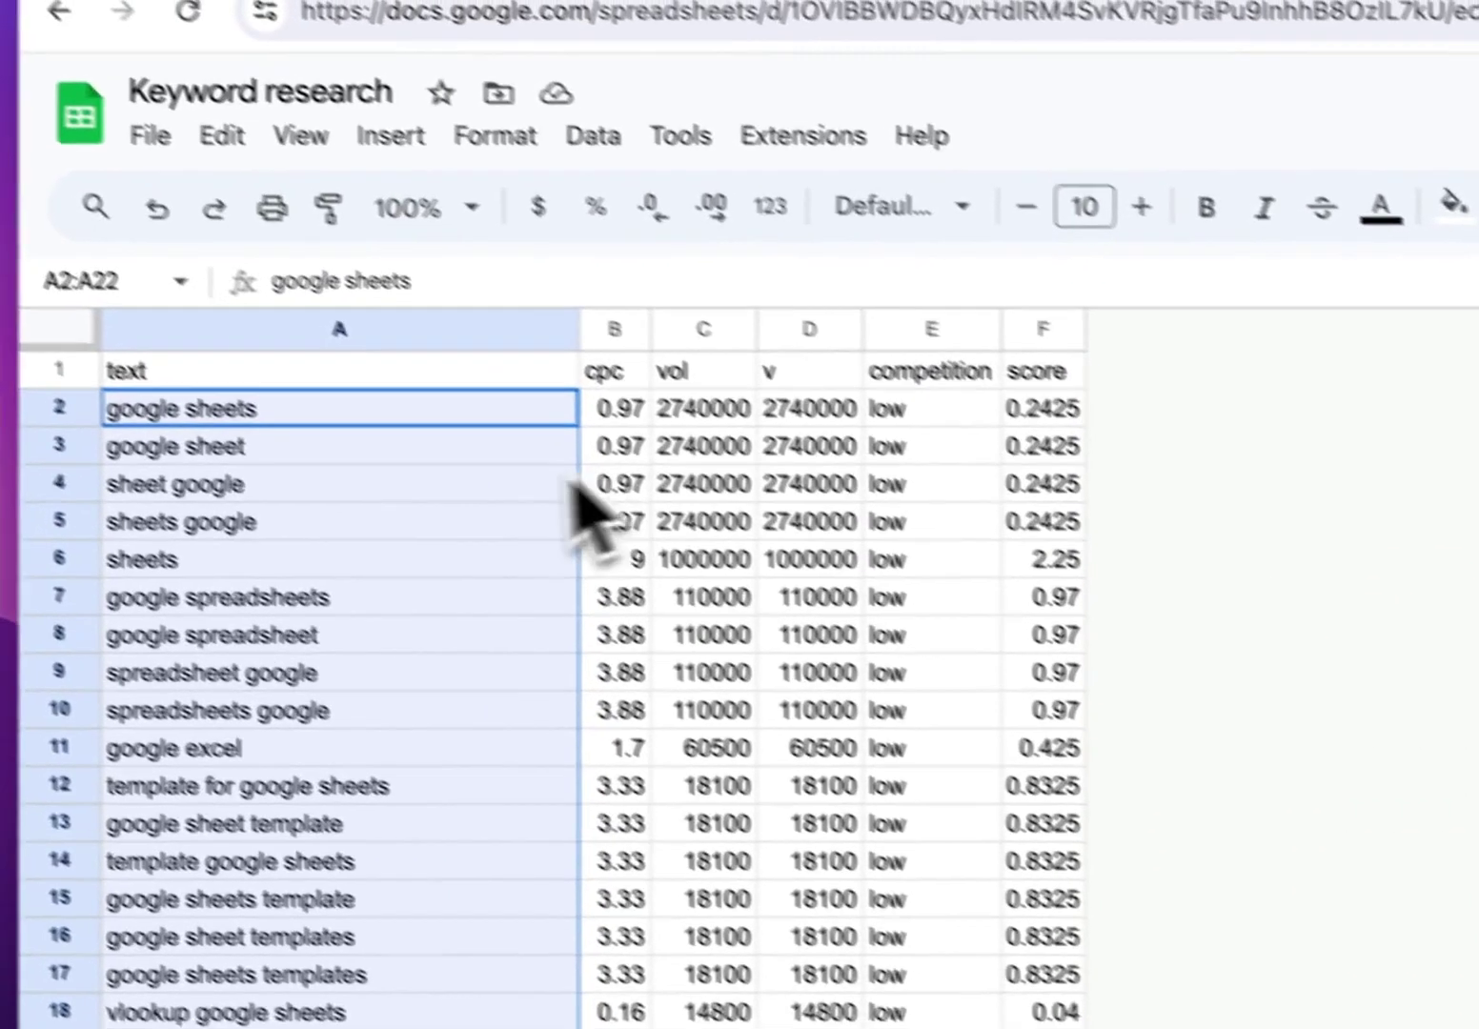
{"action": "left_click", "coordinate": [286, 562]}
Select the text, cpc, vol and competition columns to review the imported keyword data
{"action": "left_click", "coordinate": [311, 402]}
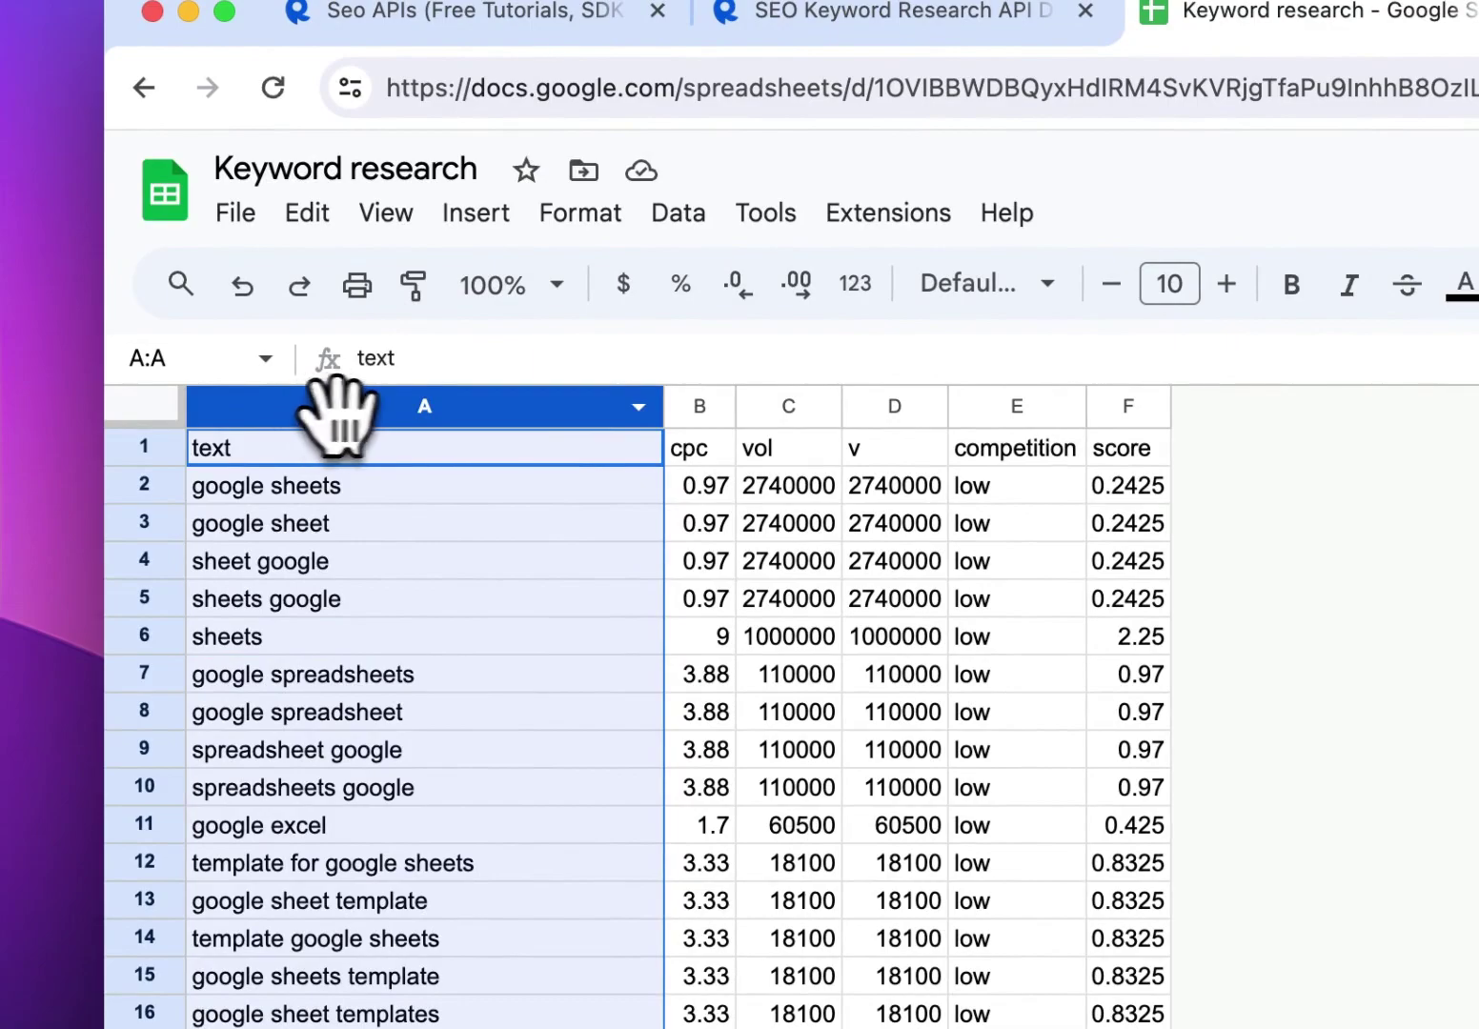
{"action": "left_click", "coordinate": [694, 406]}
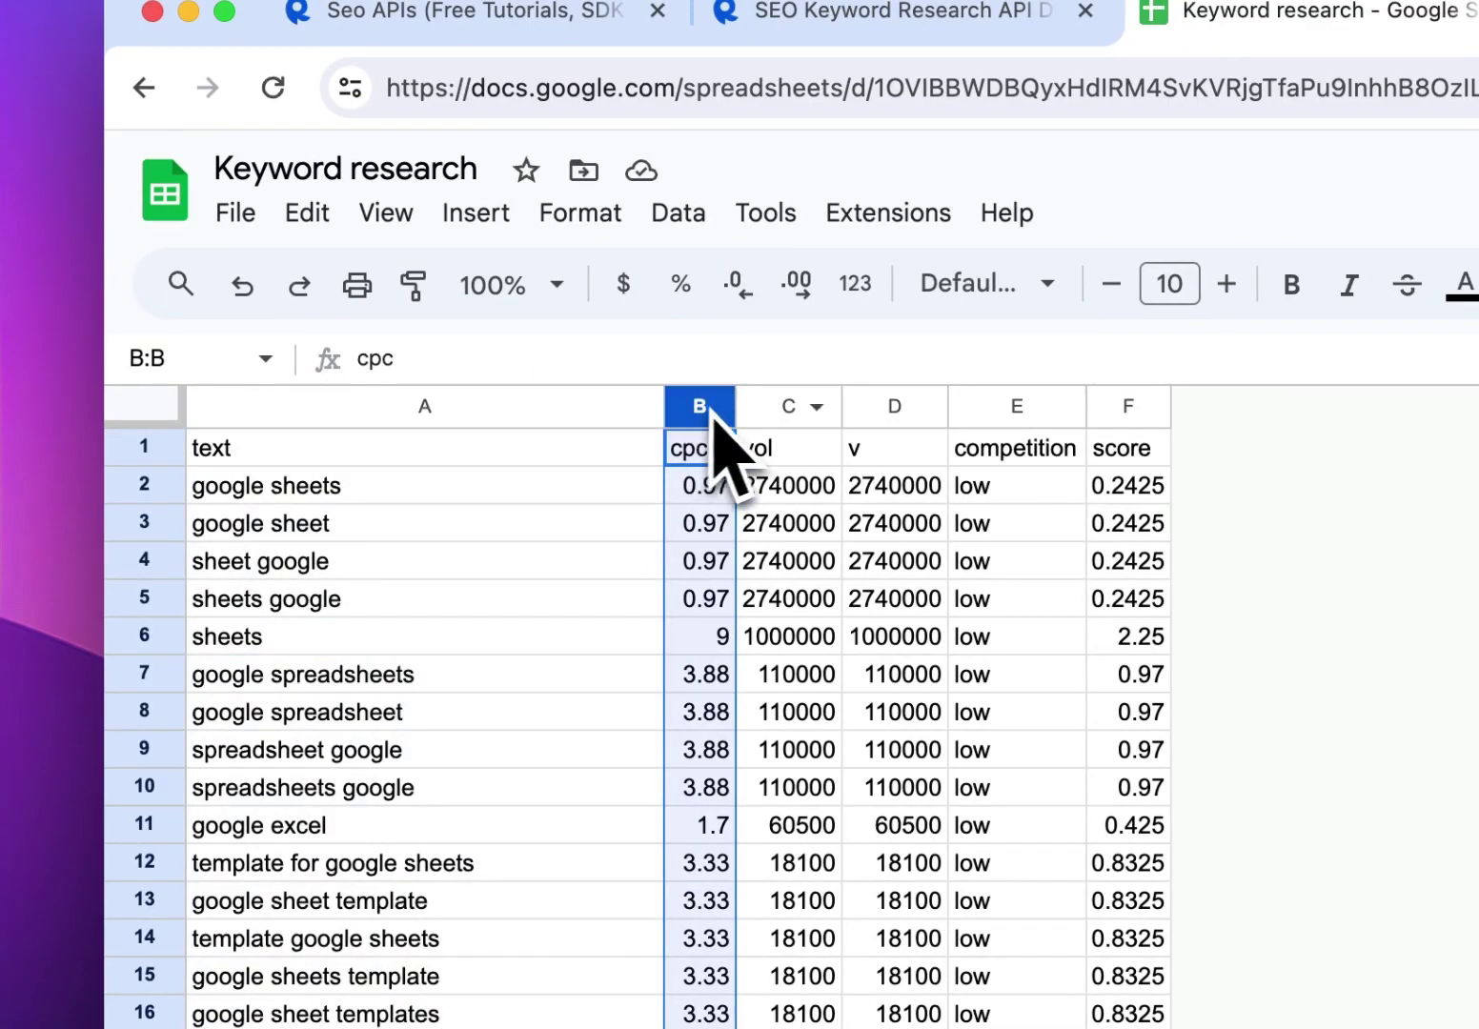
{"action": "left_click", "coordinate": [763, 409]}
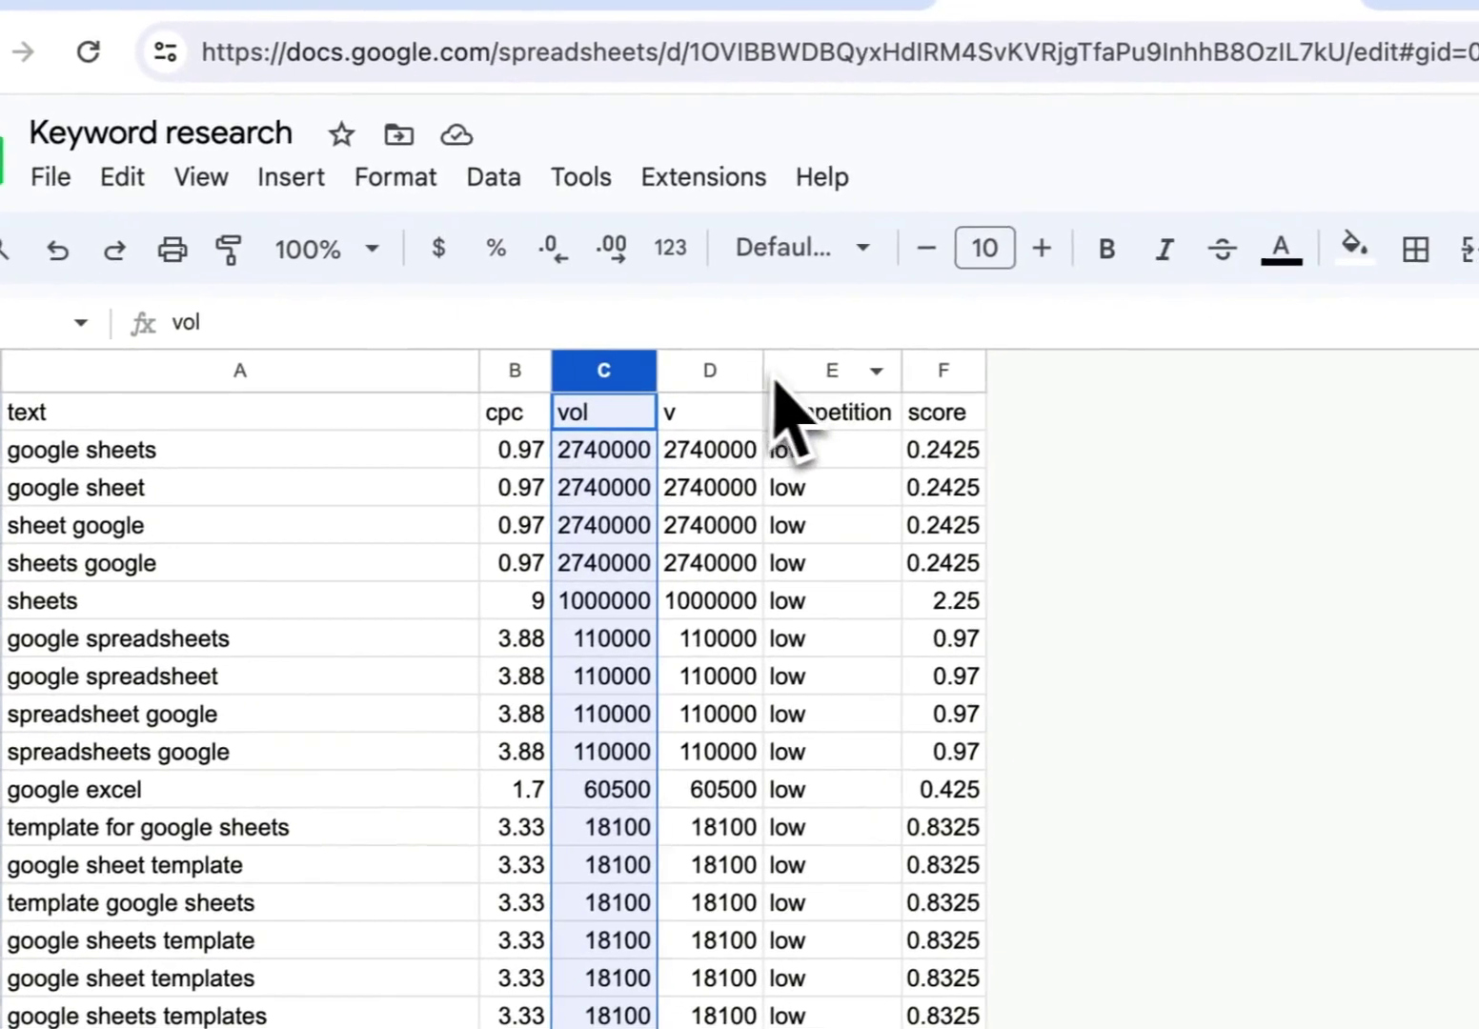
{"action": "left_click", "coordinate": [1001, 402]}
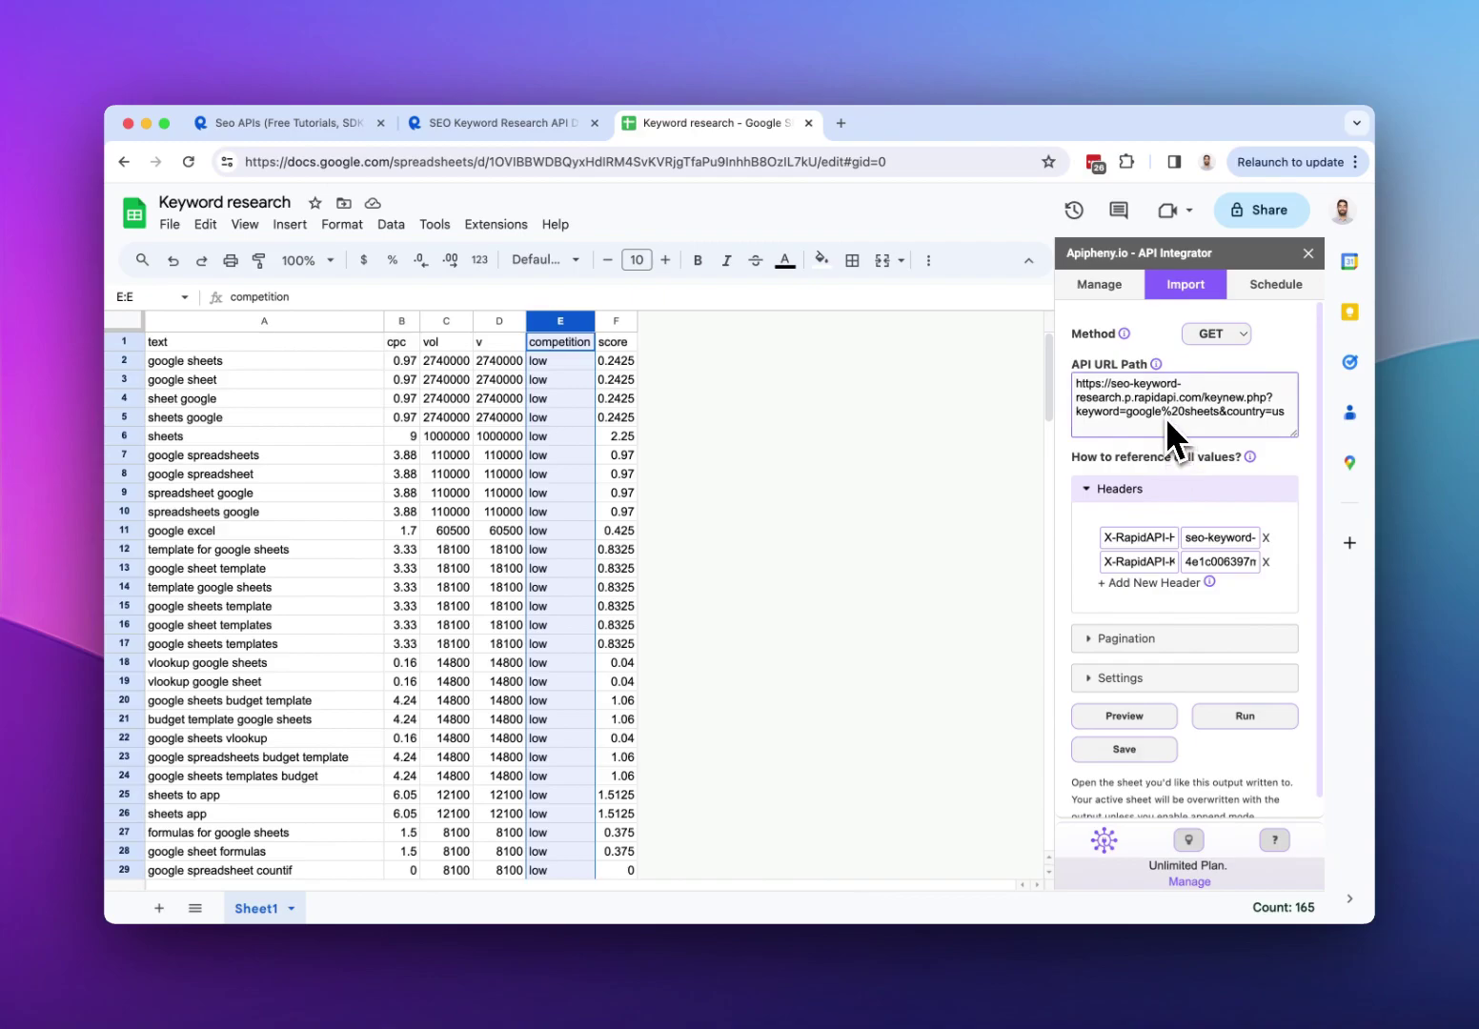
From the SEO Keyword Research API page, open Serply's seo api listing and view its pricing plans
{"action": "left_click", "coordinate": [447, 130]}
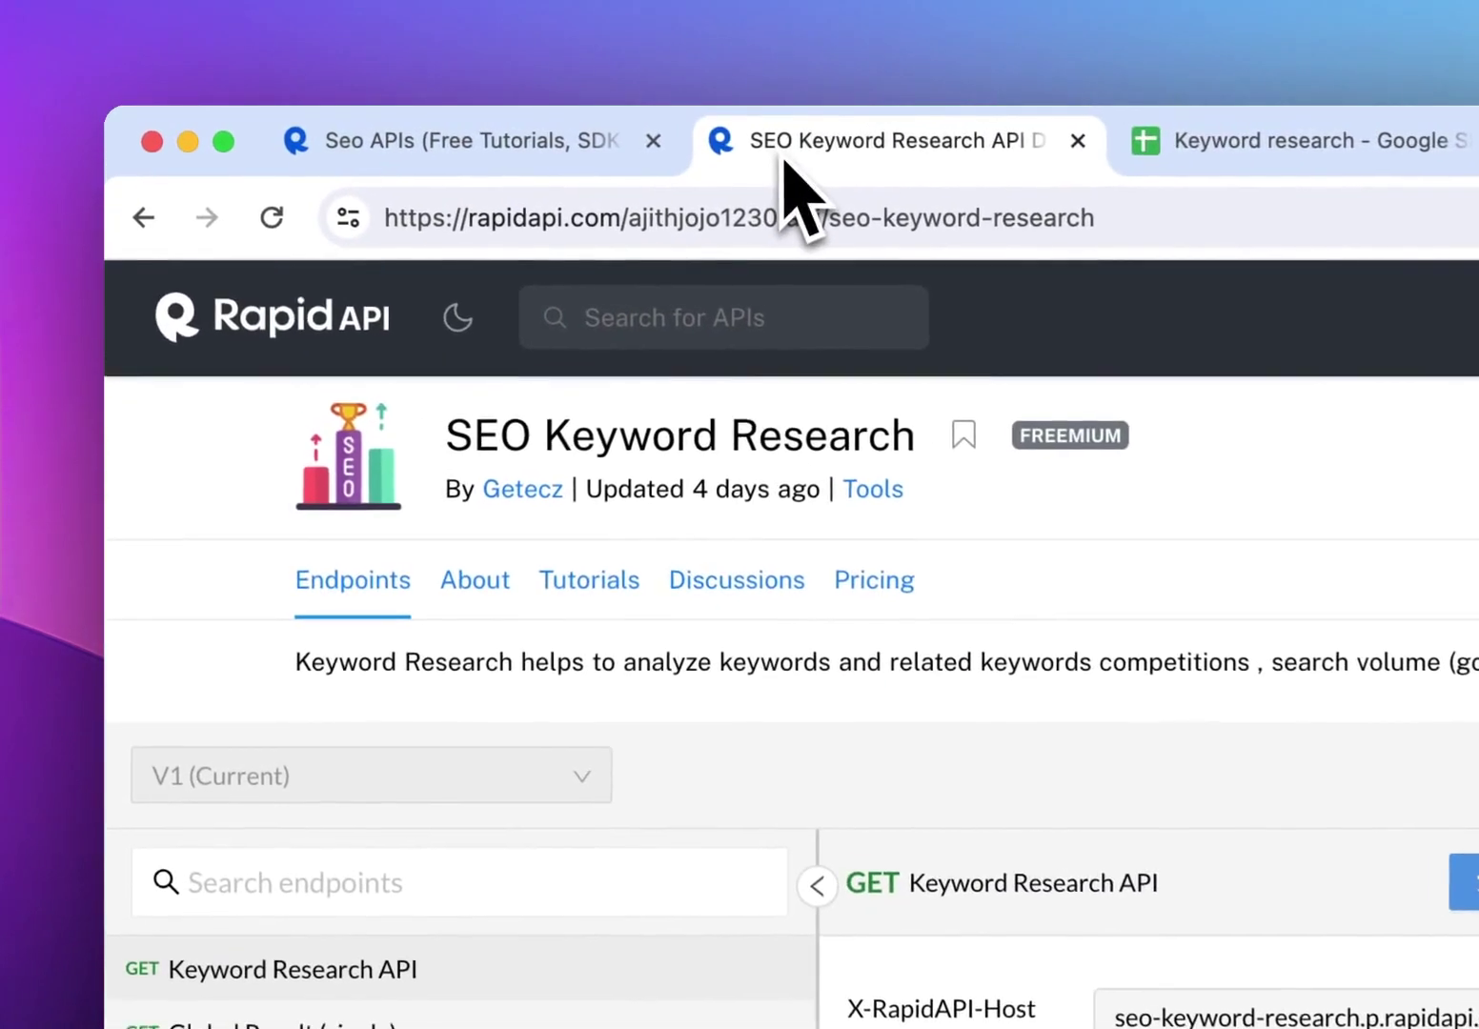
{"action": "left_click_drag", "start_coordinate": [447, 436], "coordinate": [906, 442]}
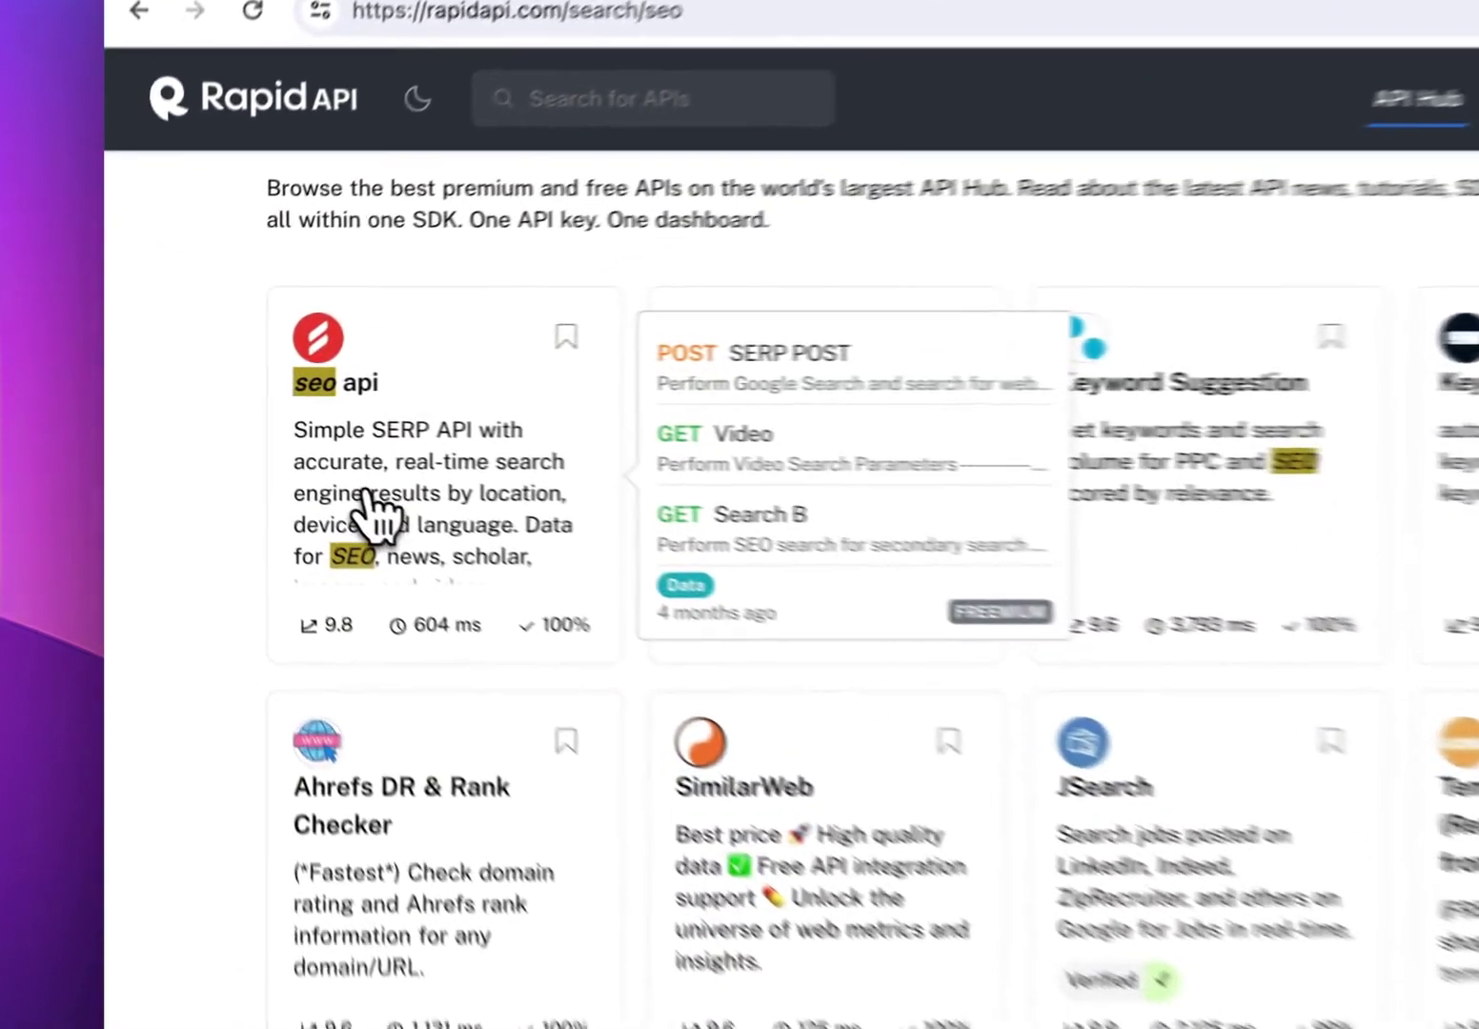
{"action": "left_click", "coordinate": [255, 448]}
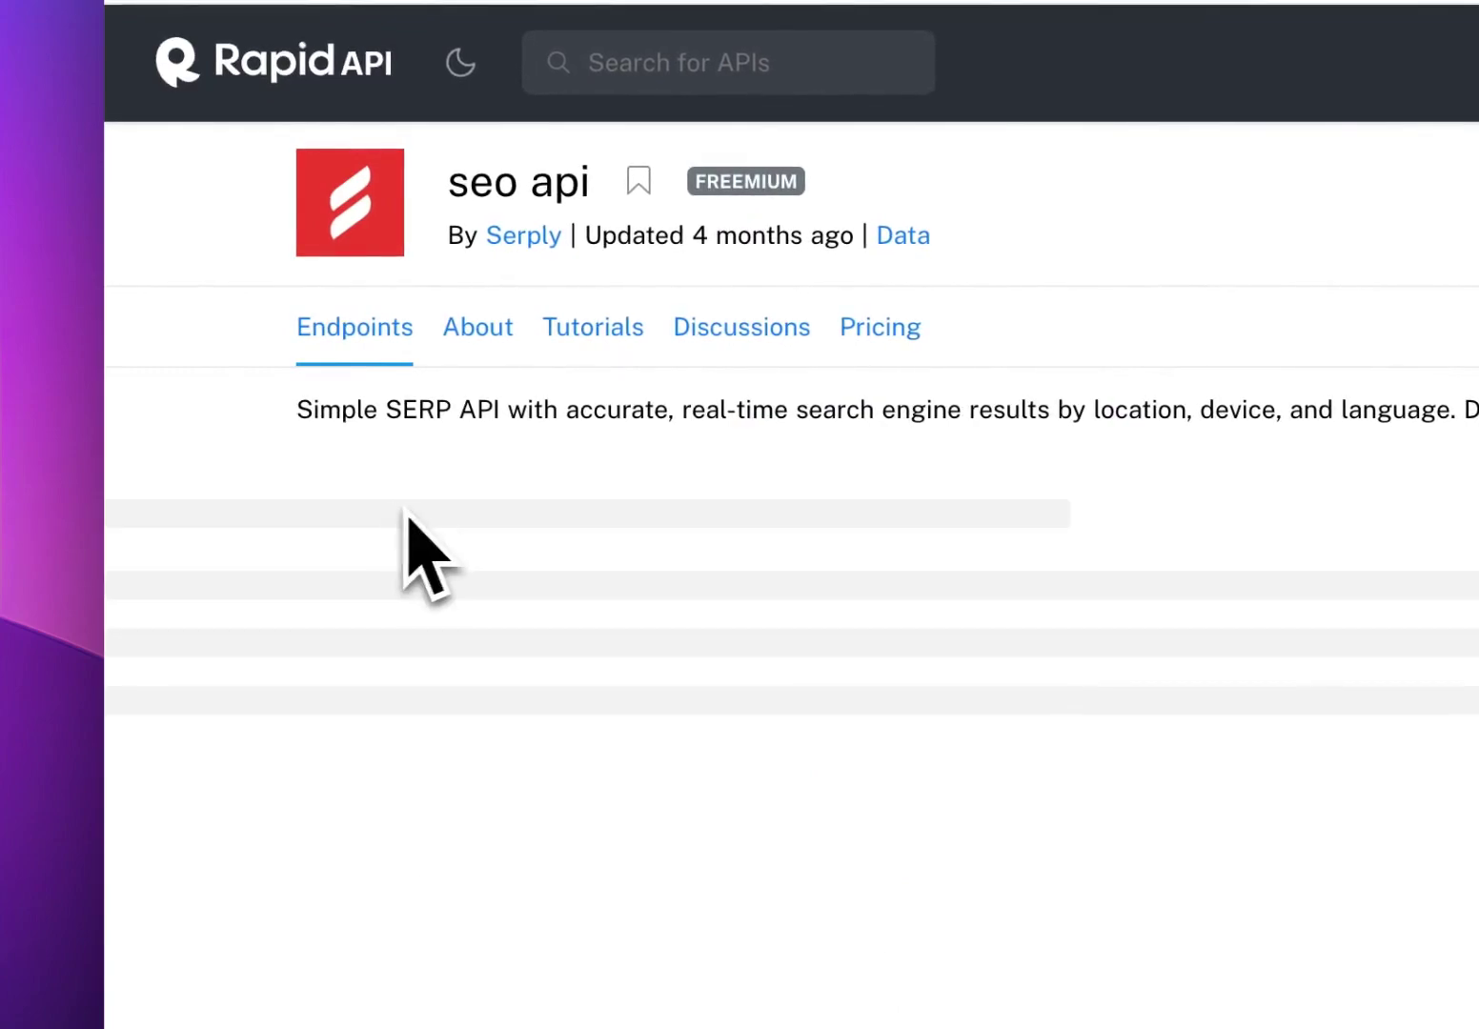
{"action": "left_click", "coordinate": [879, 338]}
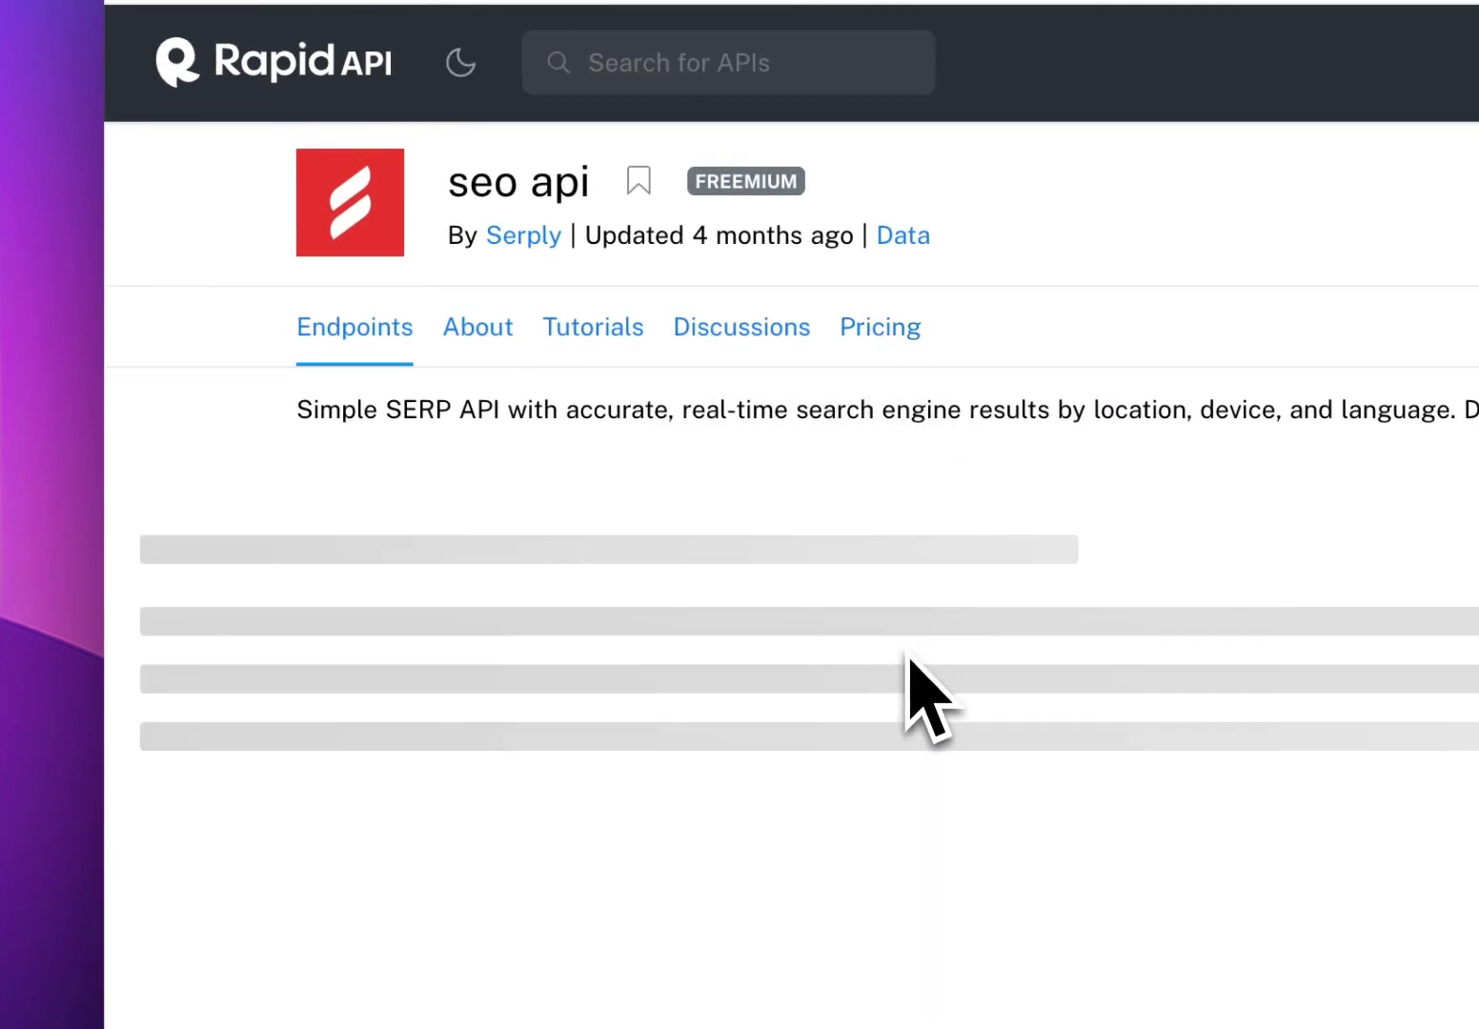
{"action": "left_click", "coordinate": [876, 347]}
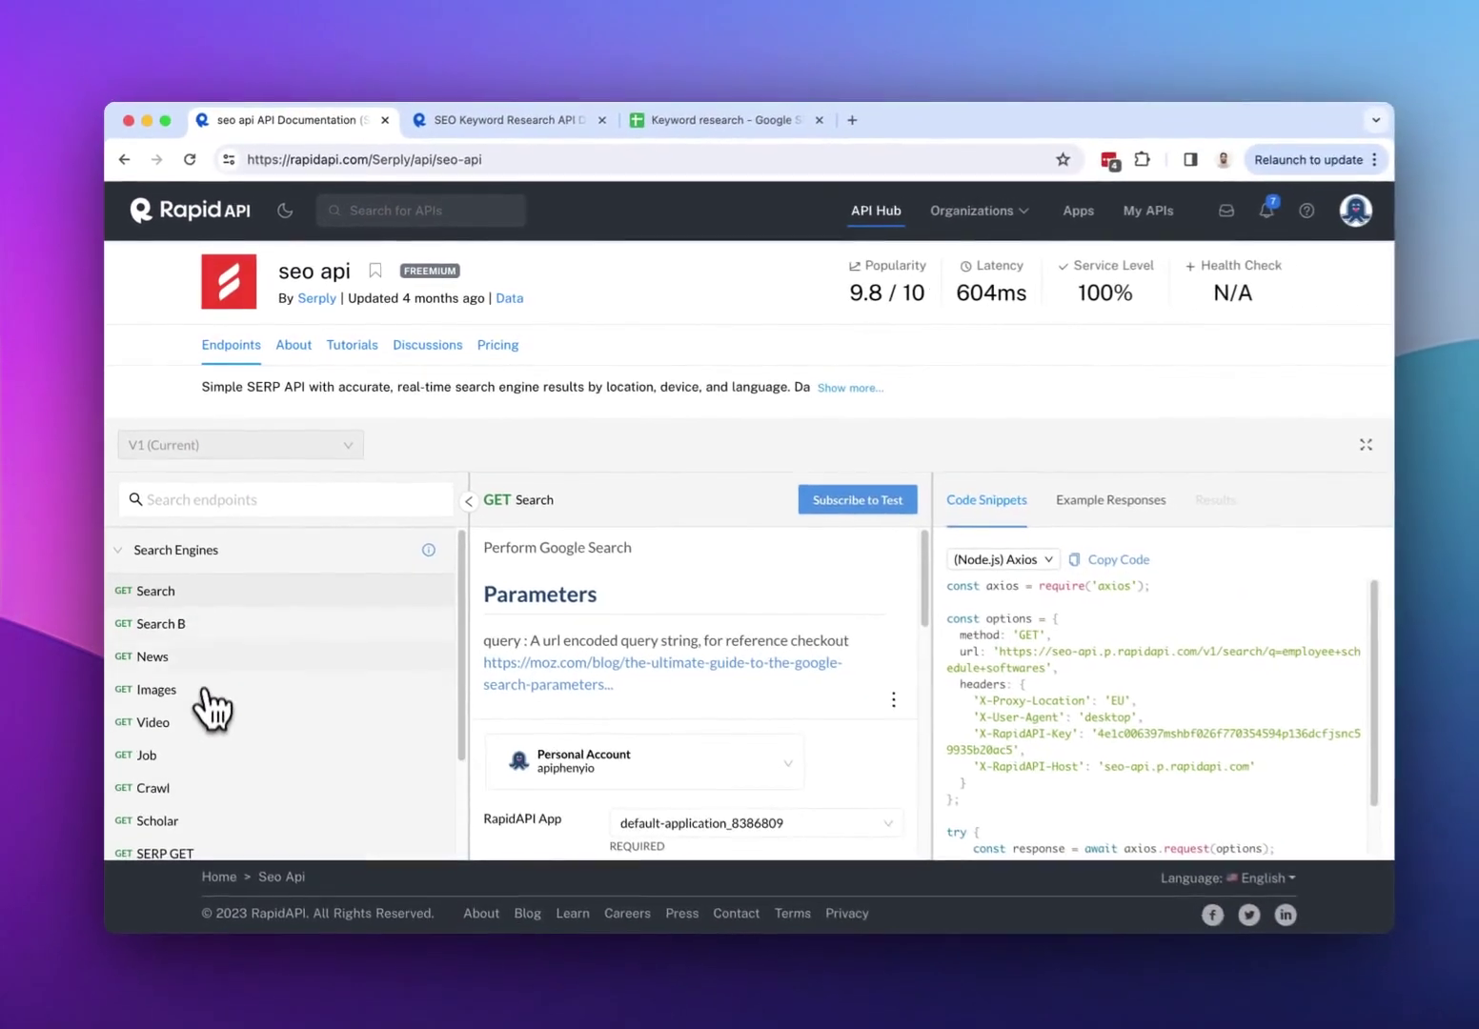
Show the Search endpoint's code snippet as Shell cURL and select its request URL
{"action": "scroll", "coordinate": [205, 714], "scroll_direction": "down", "scroll_amount": 3}
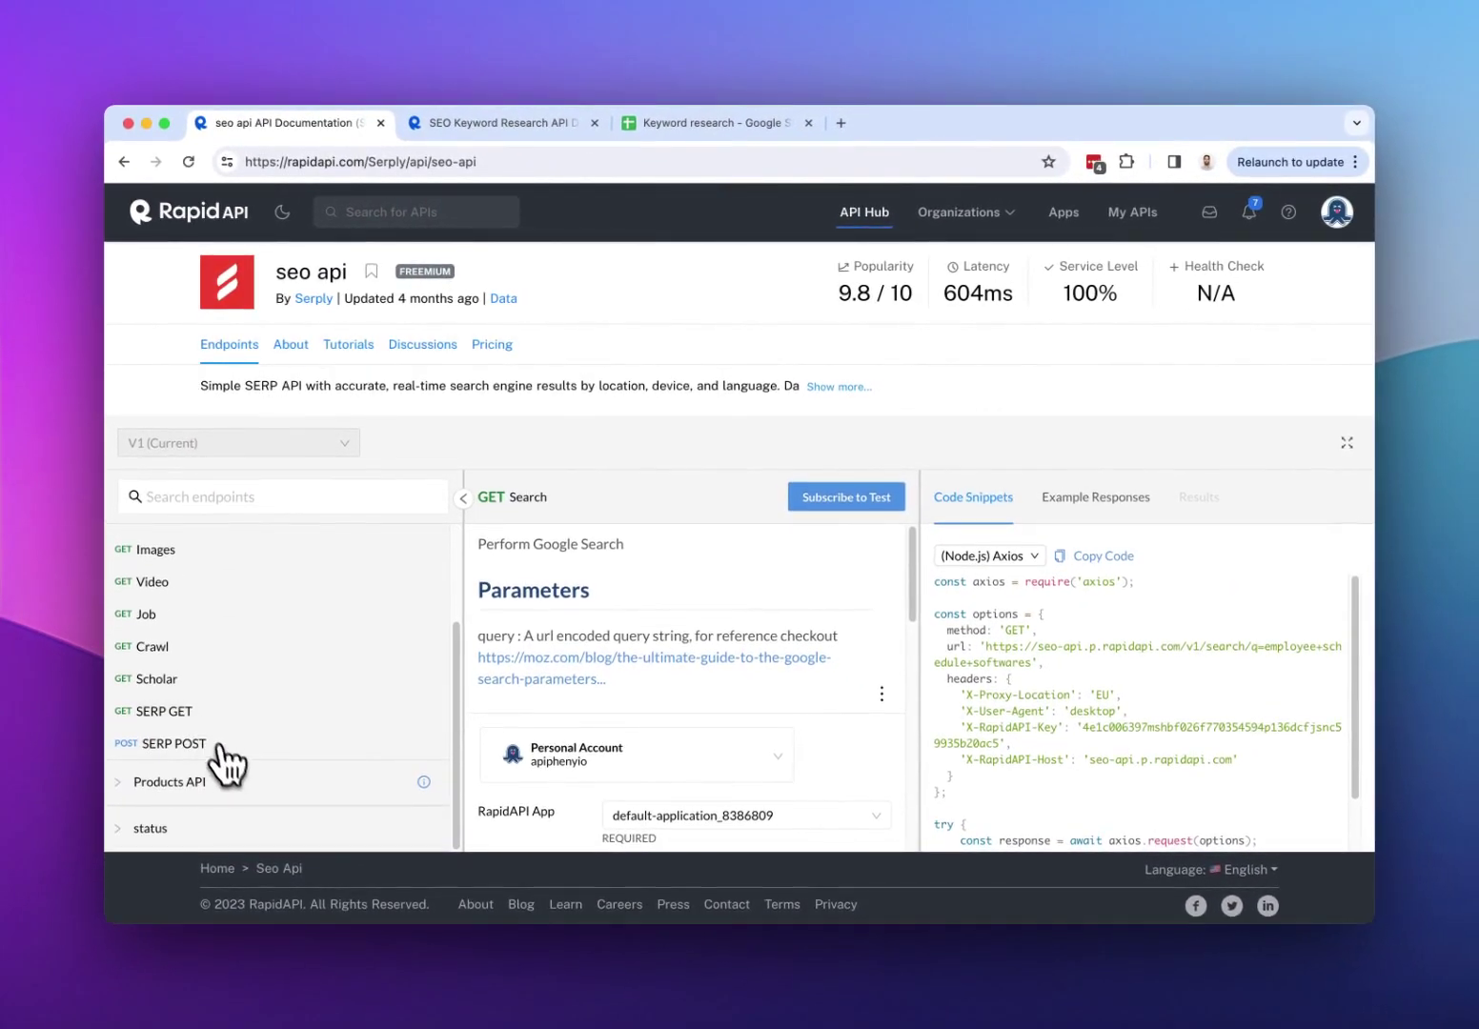
{"action": "scroll", "coordinate": [243, 741], "scroll_direction": "up", "scroll_amount": 3}
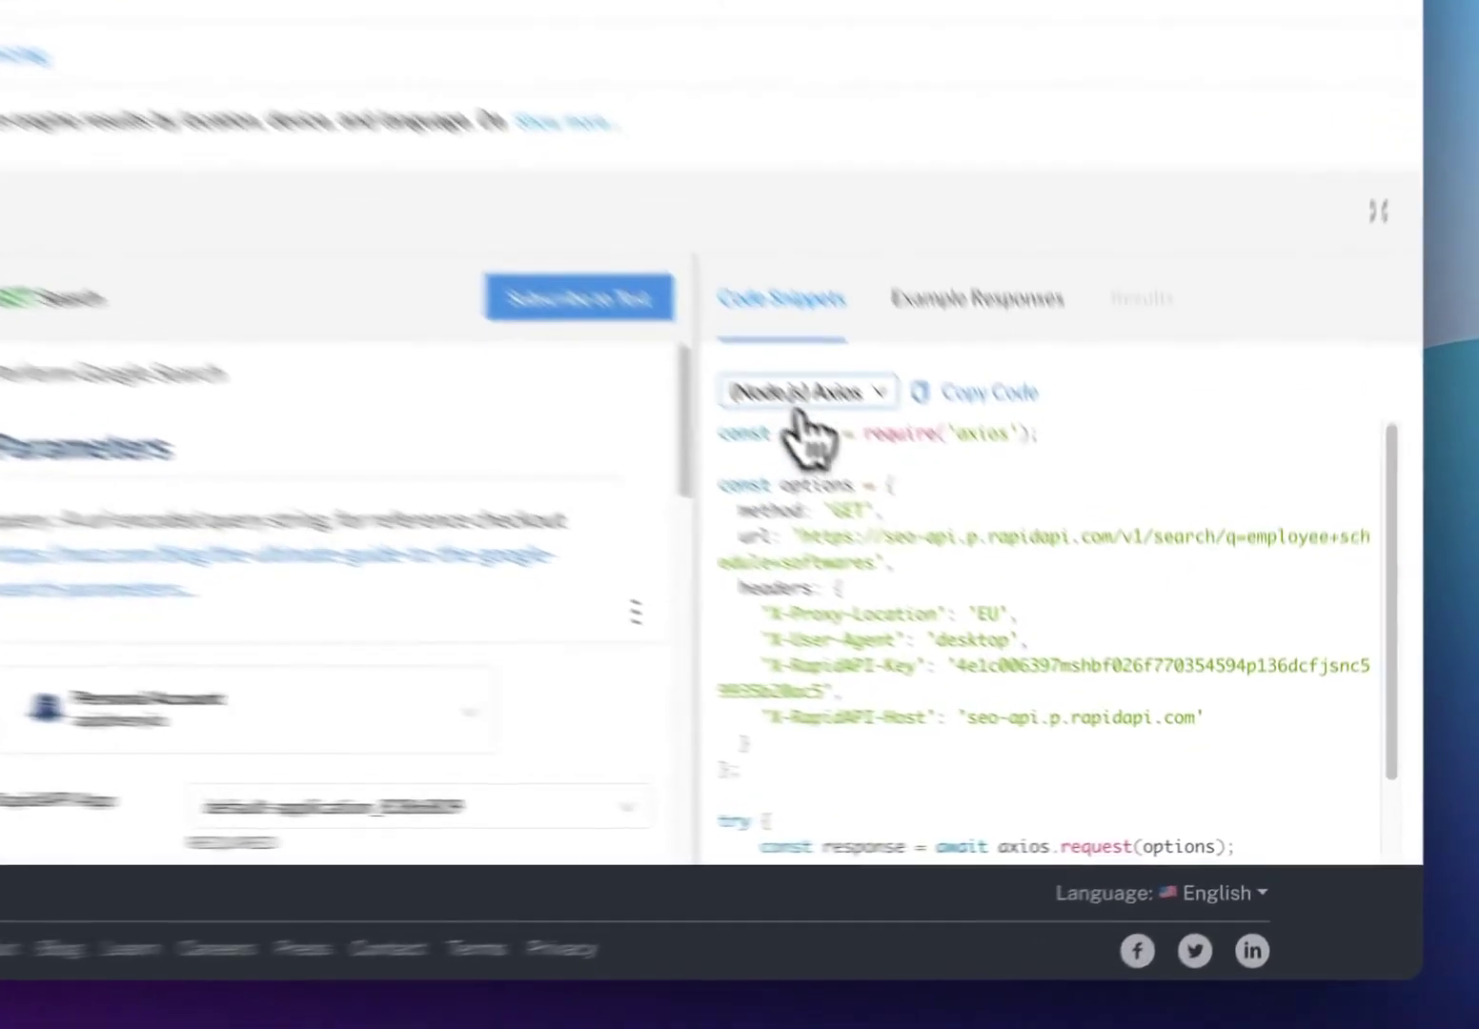
{"action": "left_click", "coordinate": [991, 558]}
{"action": "mouse_move", "coordinate": [1008, 774]}
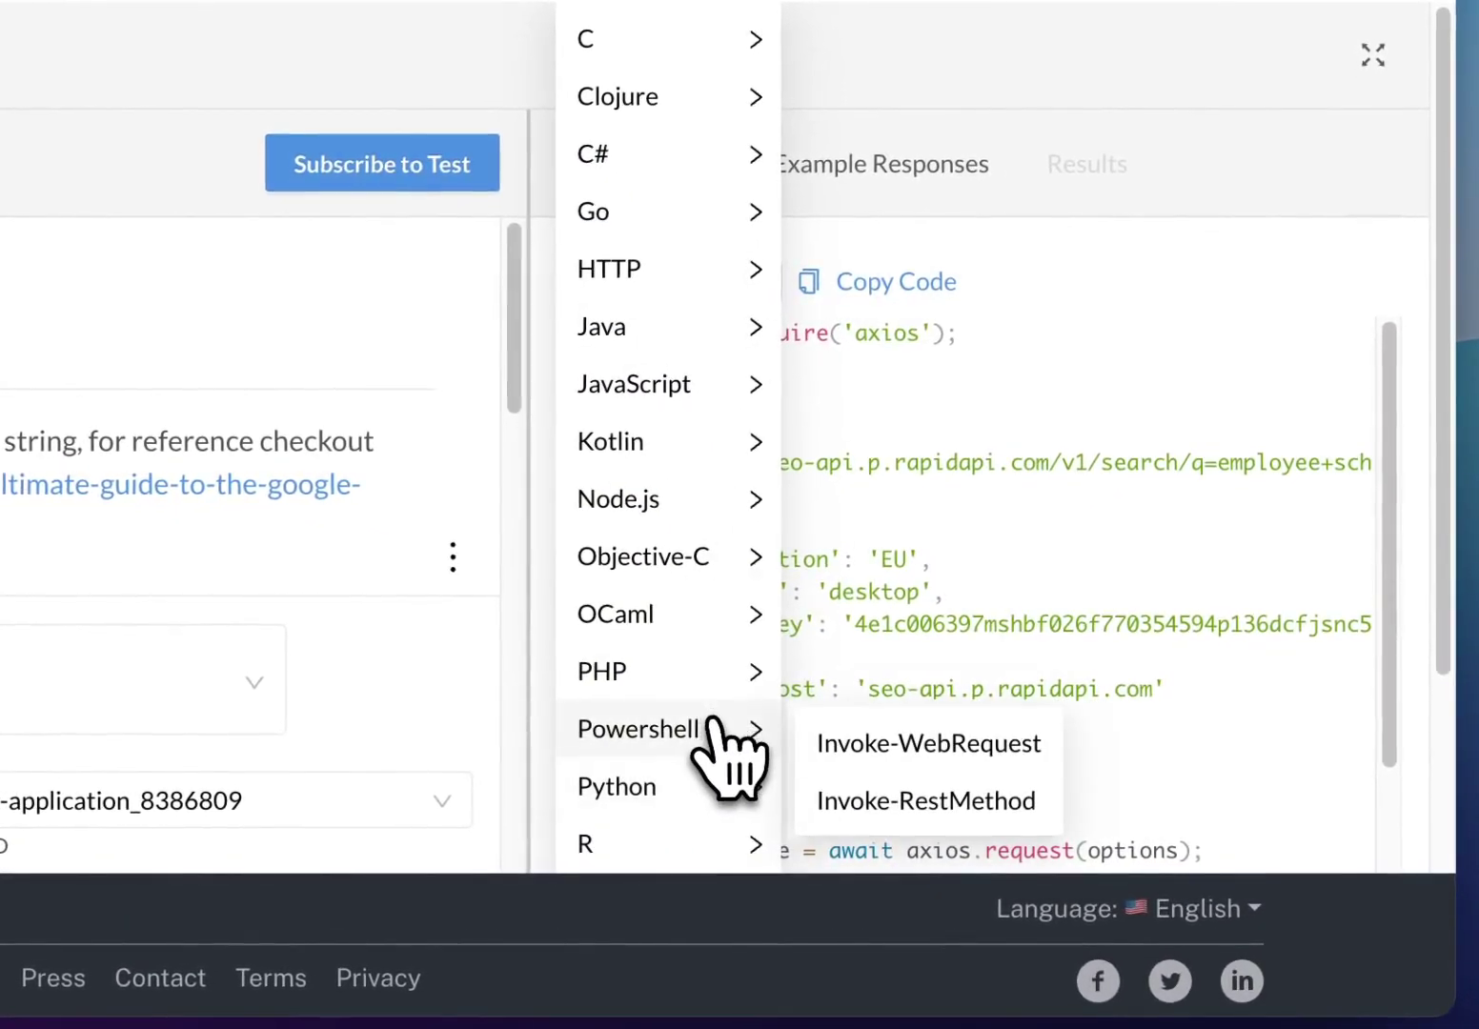
{"action": "scroll", "coordinate": [721, 753], "scroll_direction": "down", "scroll_amount": 3}
{"action": "mouse_move", "coordinate": [715, 786]}
{"action": "left_click", "coordinate": [845, 640]}
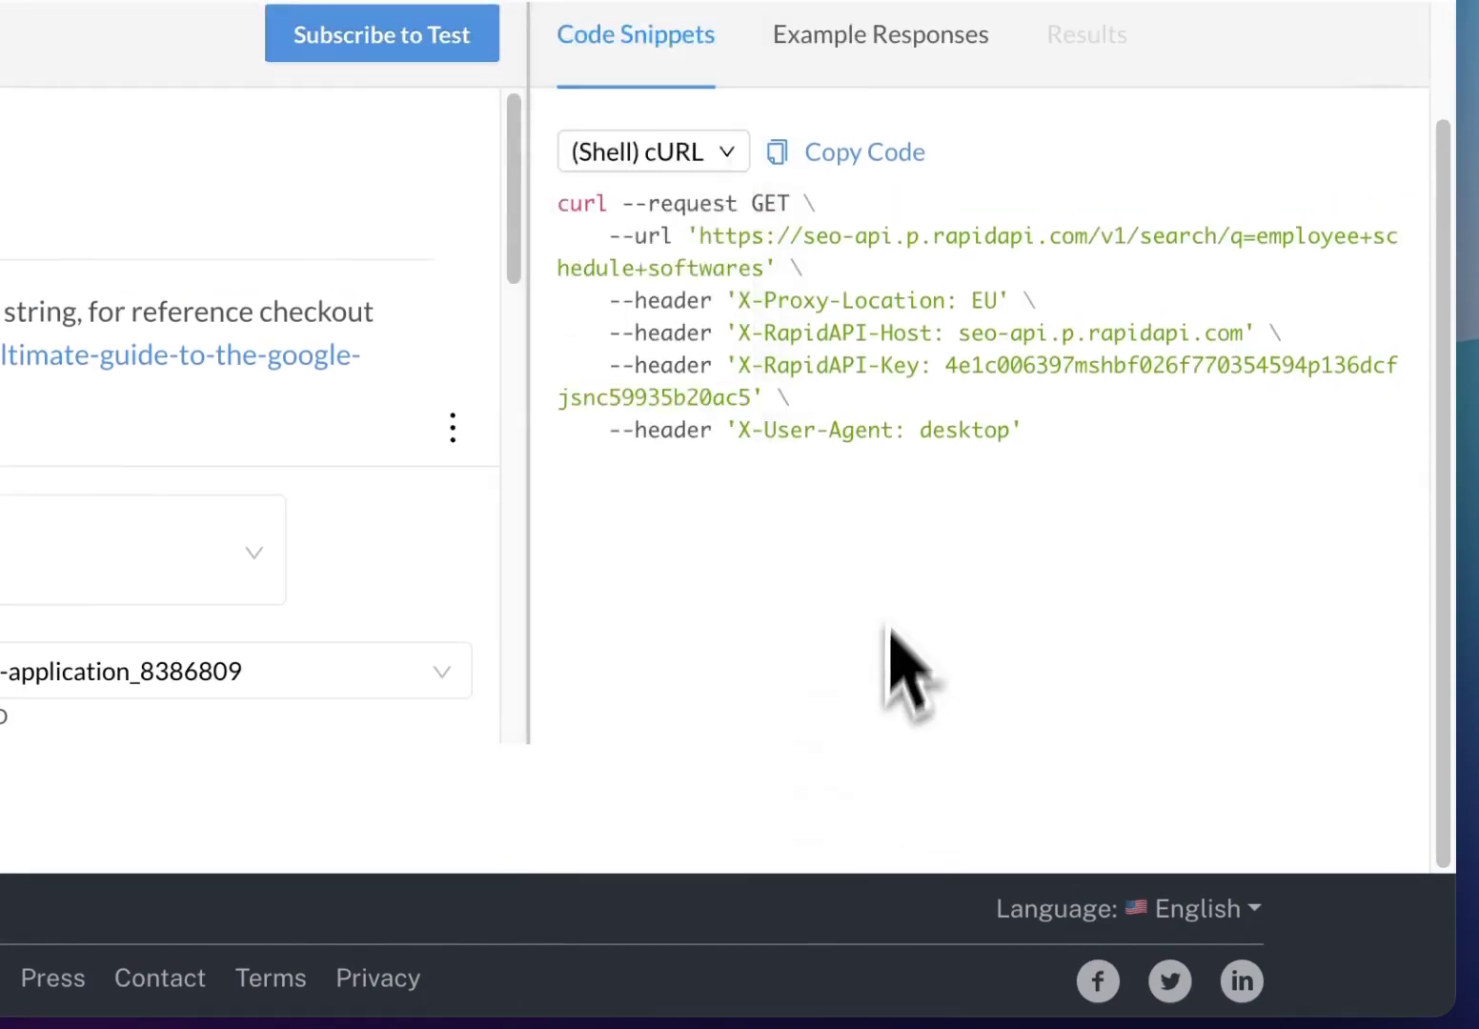
{"action": "left_click_drag", "start_coordinate": [679, 357], "coordinate": [615, 440]}
{"action": "left_click", "coordinate": [688, 526]}
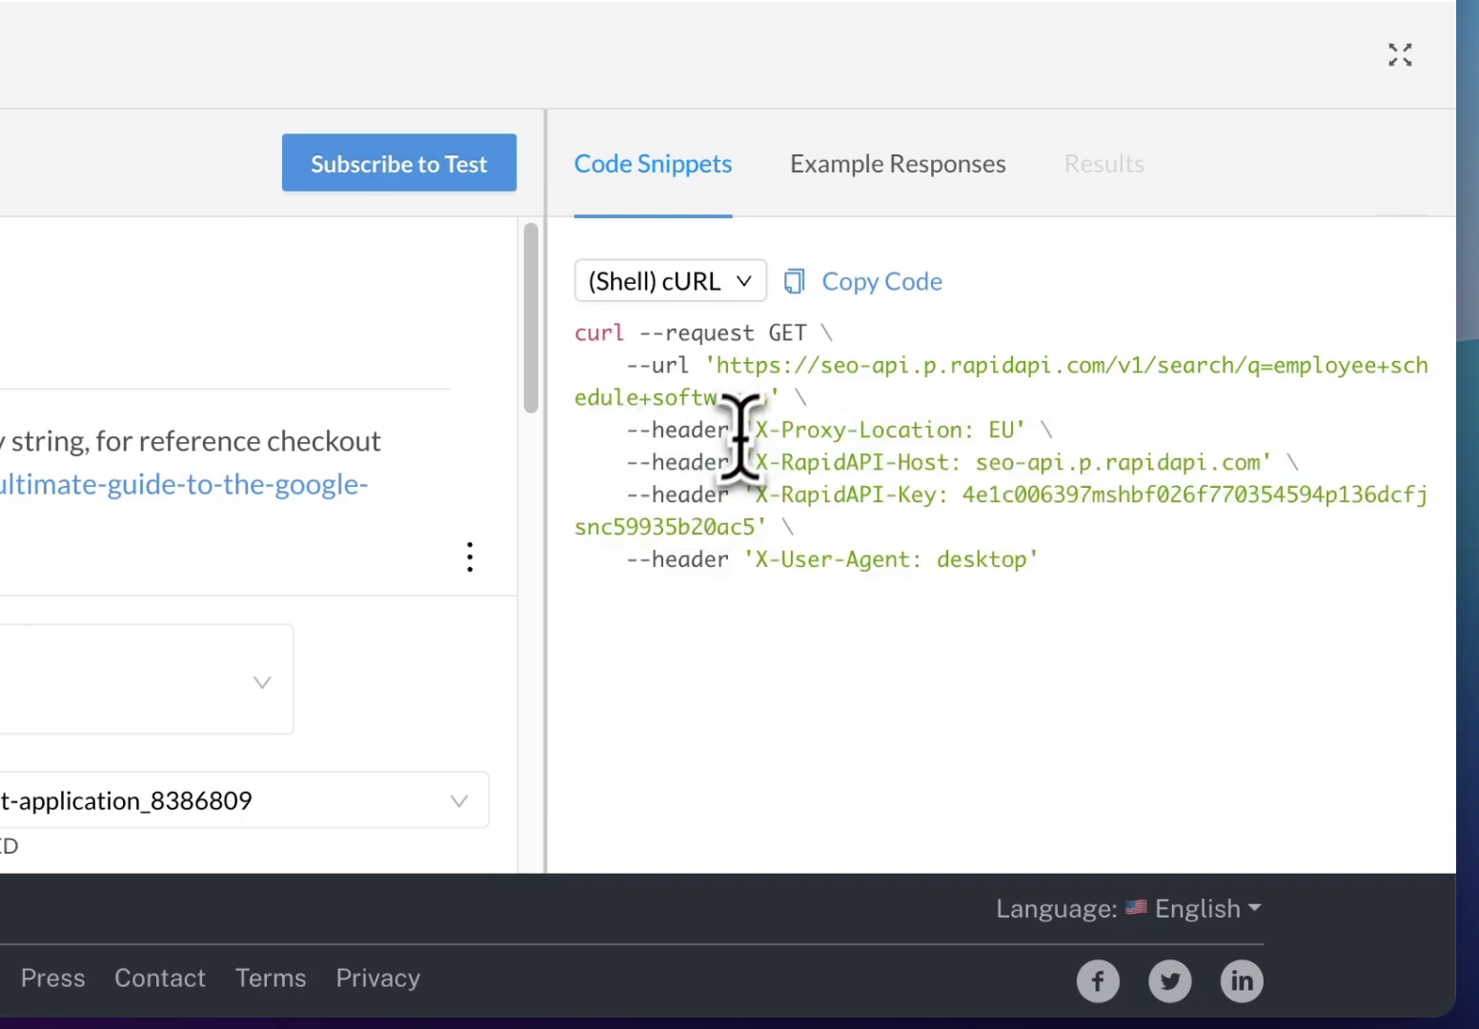
{"action": "left_click_drag", "start_coordinate": [767, 398], "coordinate": [726, 377]}
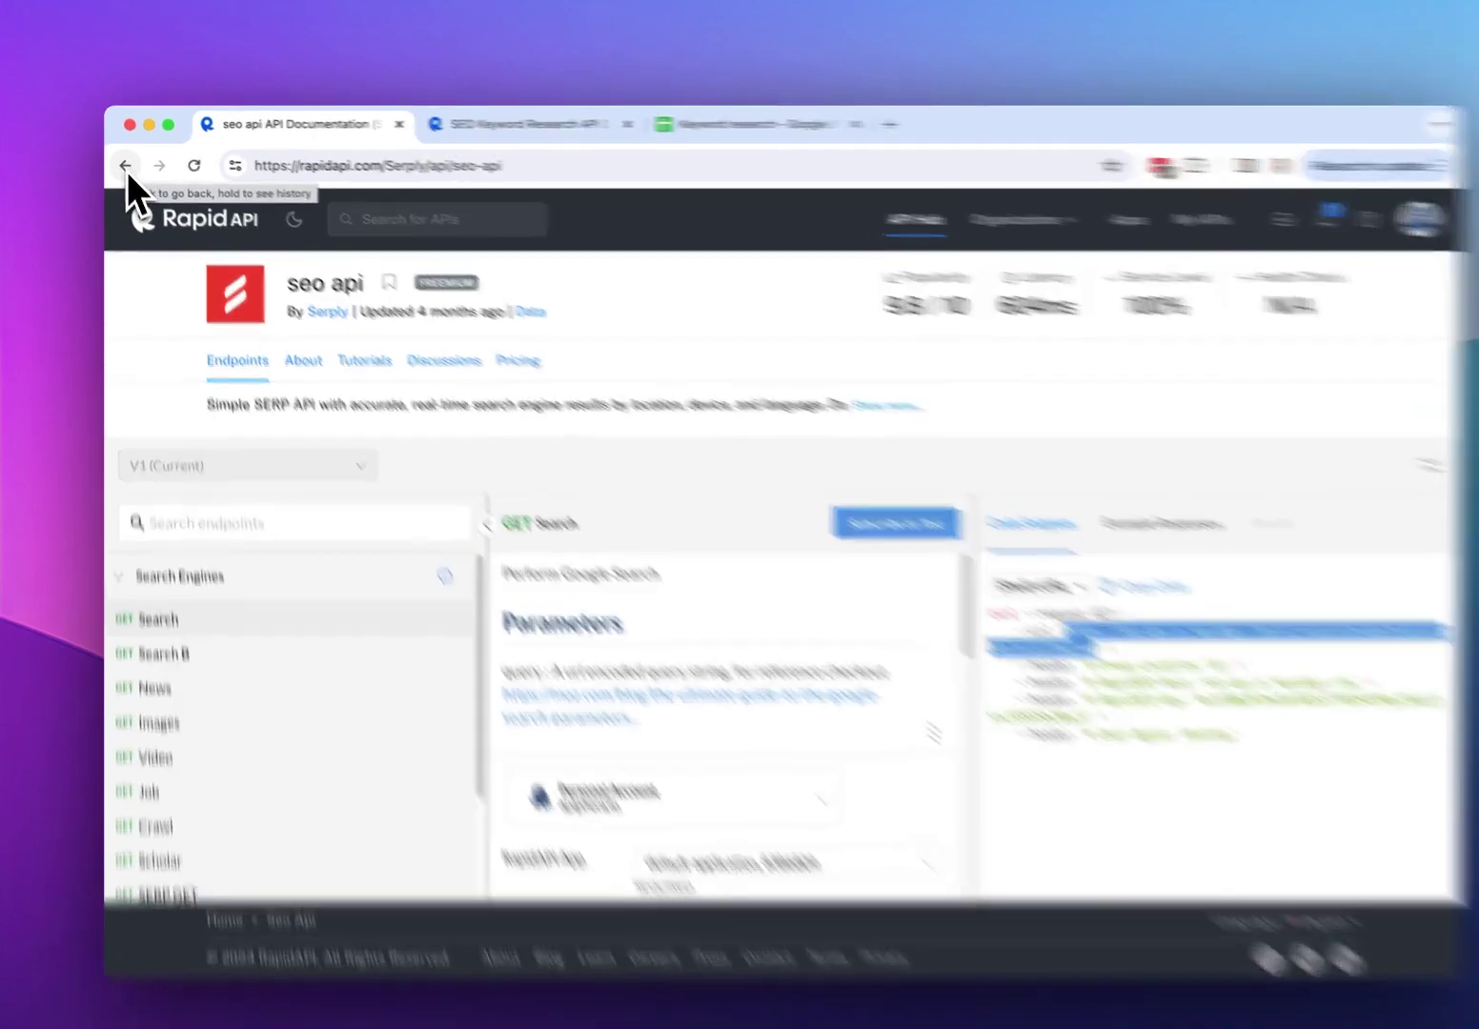
Navigate back to the SEO Keyword Research API page with keyword 'google sheets'
{"action": "left_click", "coordinate": [123, 162]}
{"action": "left_click", "coordinate": [124, 162]}
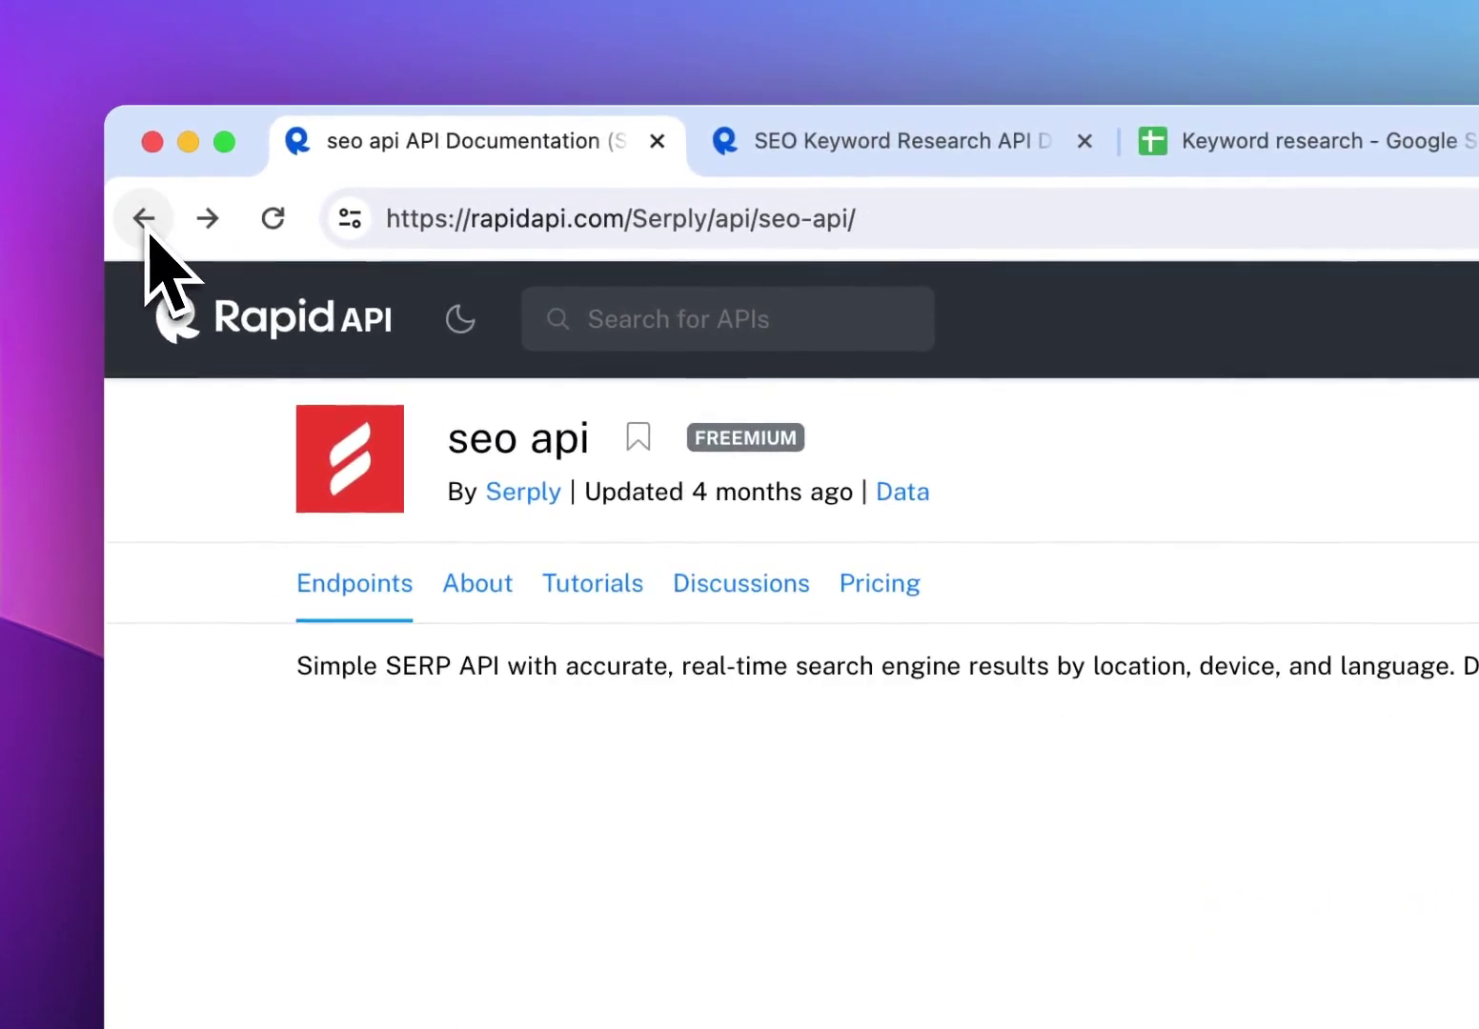
{"action": "left_click", "coordinate": [145, 230]}
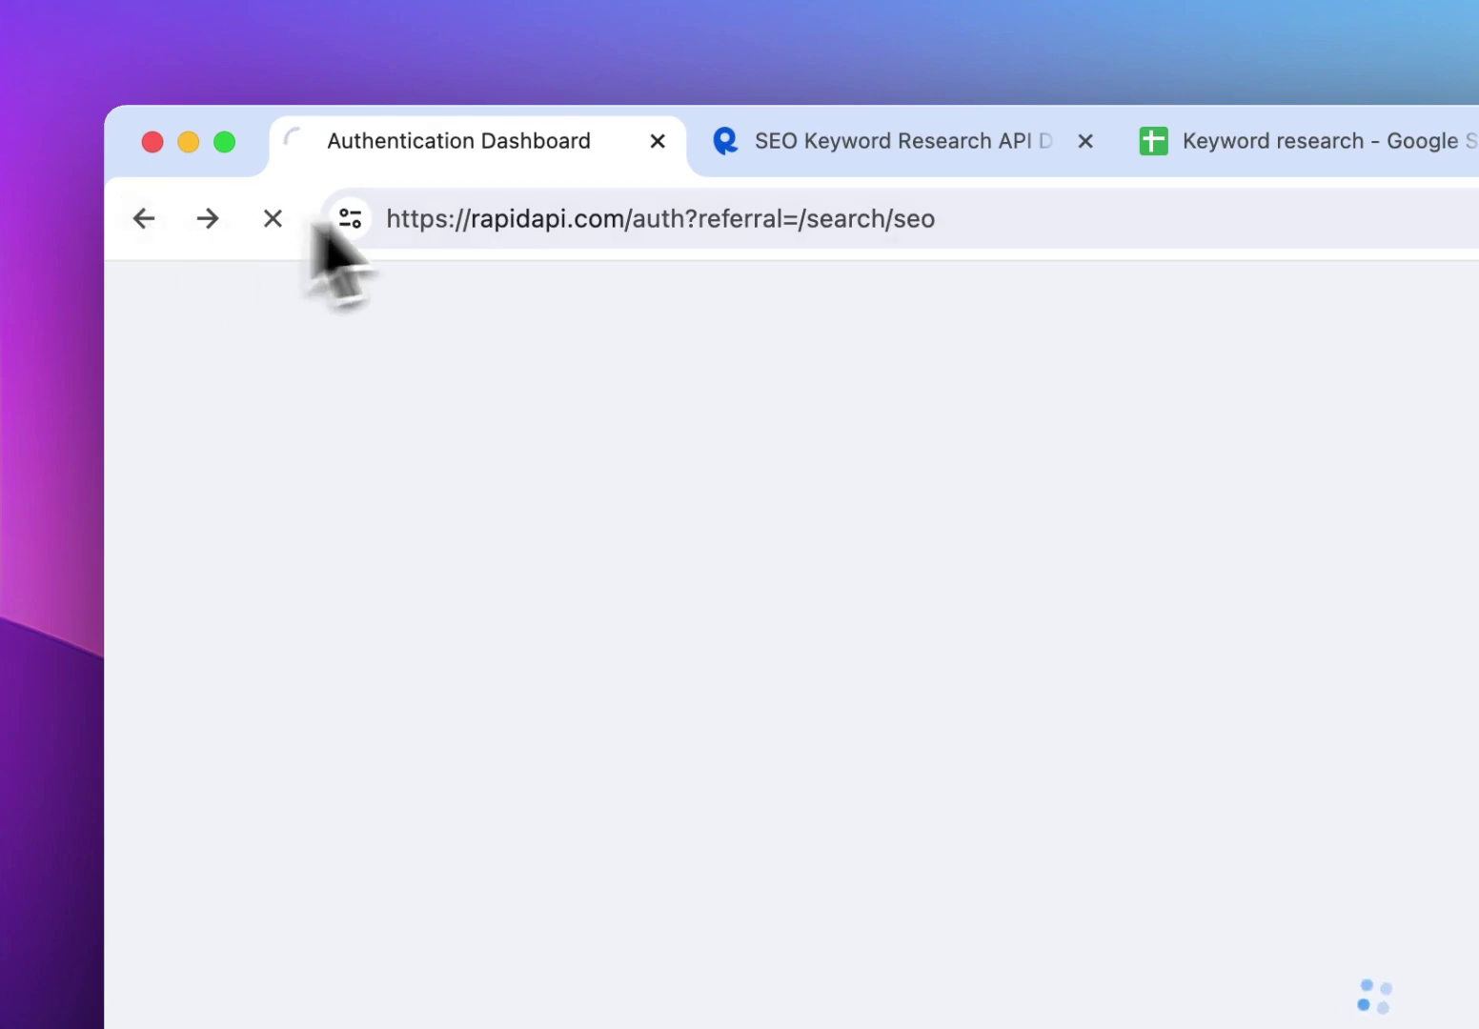
{"action": "left_click", "coordinate": [753, 143]}
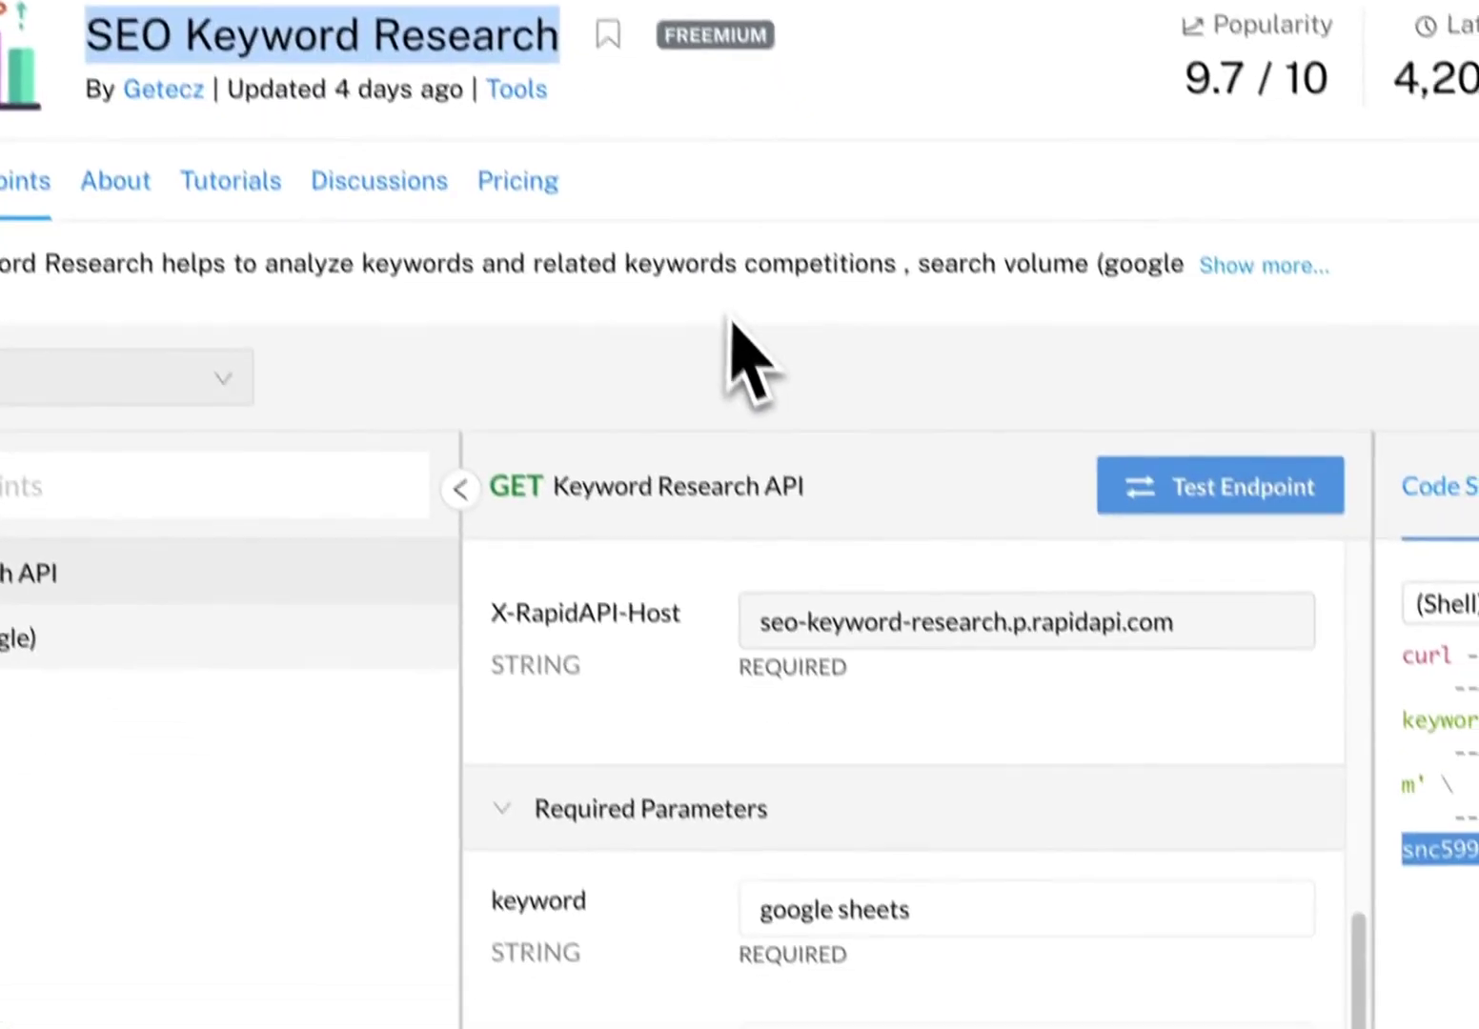